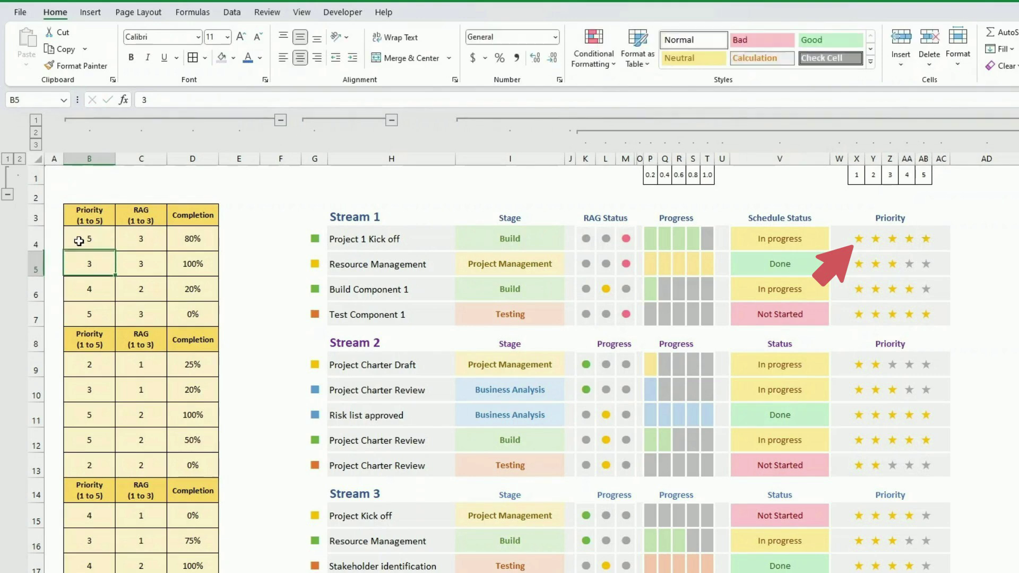
Step: Enter 1 as Project 1 Kick off's priority so its rating shows one star
{"action": "type", "text": "1"}
{"action": "key", "text": "ctrl+Return"}
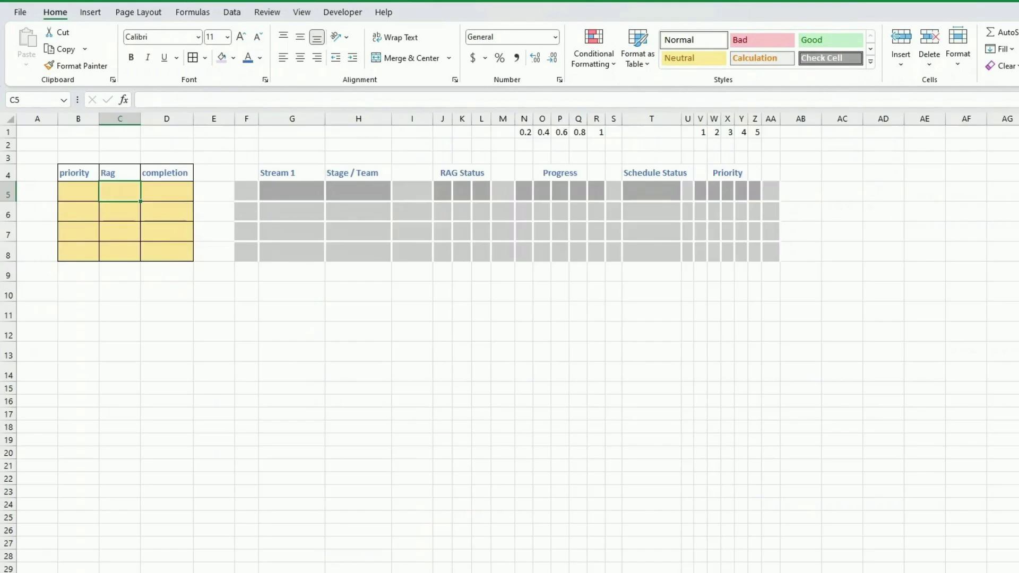
Step: Fill the Stream 1 task rows F5:AA8 with light grey
{"action": "left_click", "coordinate": [524, 477]}
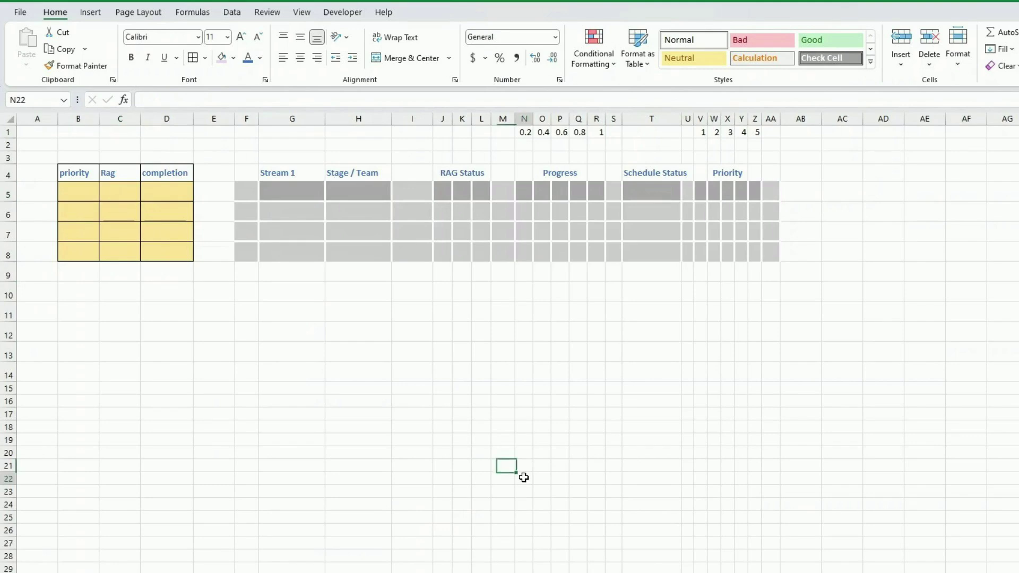
{"action": "left_click_drag", "start_coordinate": [245, 191], "coordinate": [773, 253]}
{"action": "left_click", "coordinate": [233, 59]}
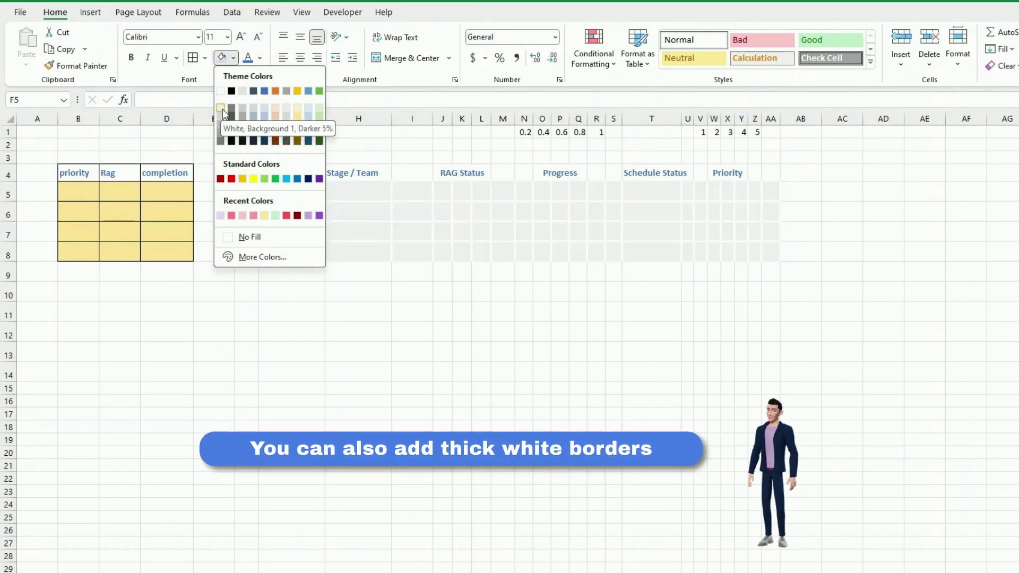
{"action": "left_click", "coordinate": [221, 112]}
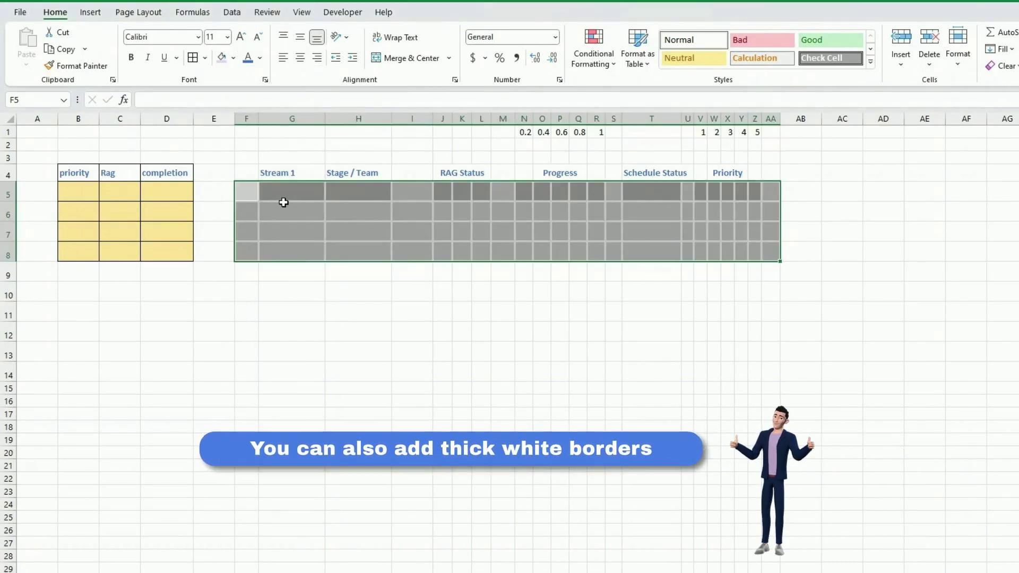
Step: Select the task rows F to R, Stage cell H5, RAG columns J to L and Progress columns N to R
{"action": "left_click_drag", "start_coordinate": [252, 192], "coordinate": [759, 255]}
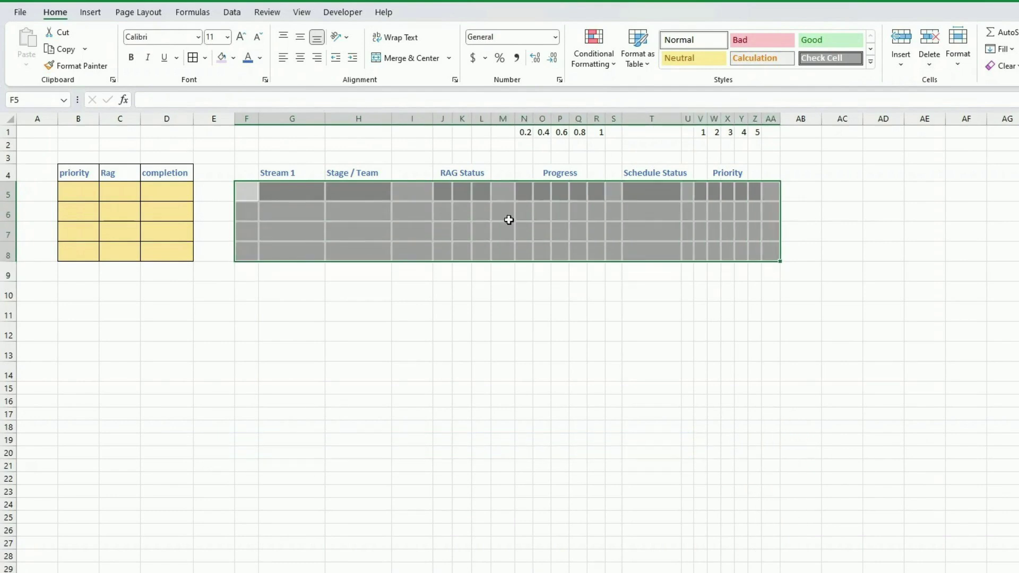
{"action": "left_click", "coordinate": [372, 190]}
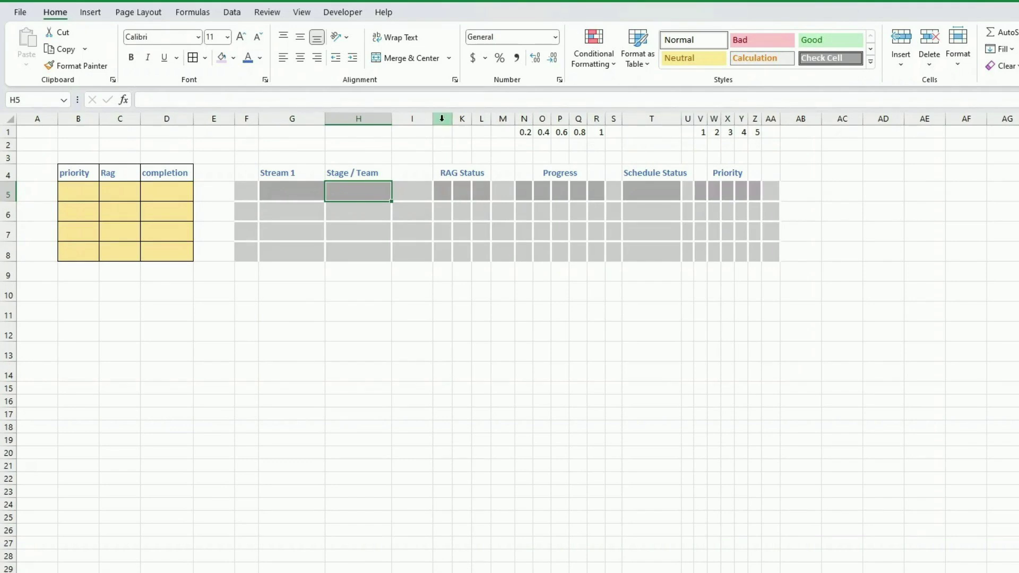
{"action": "left_click_drag", "start_coordinate": [442, 118], "coordinate": [597, 118]}
{"action": "left_click", "coordinate": [477, 209]}
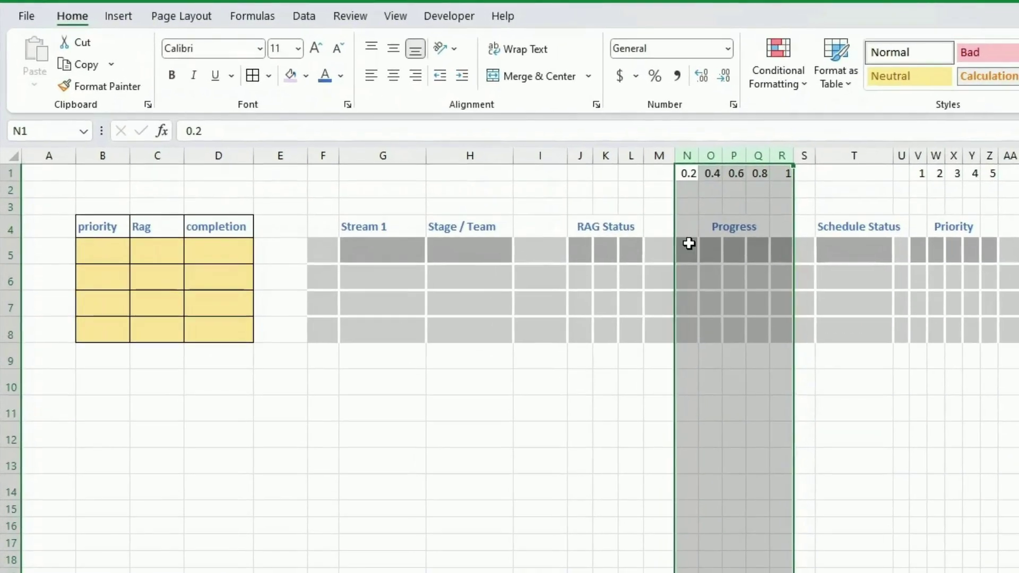
Step: Select the 0.2 progress step value and the first Progress cells in row 5
{"action": "left_click", "coordinate": [687, 173]}
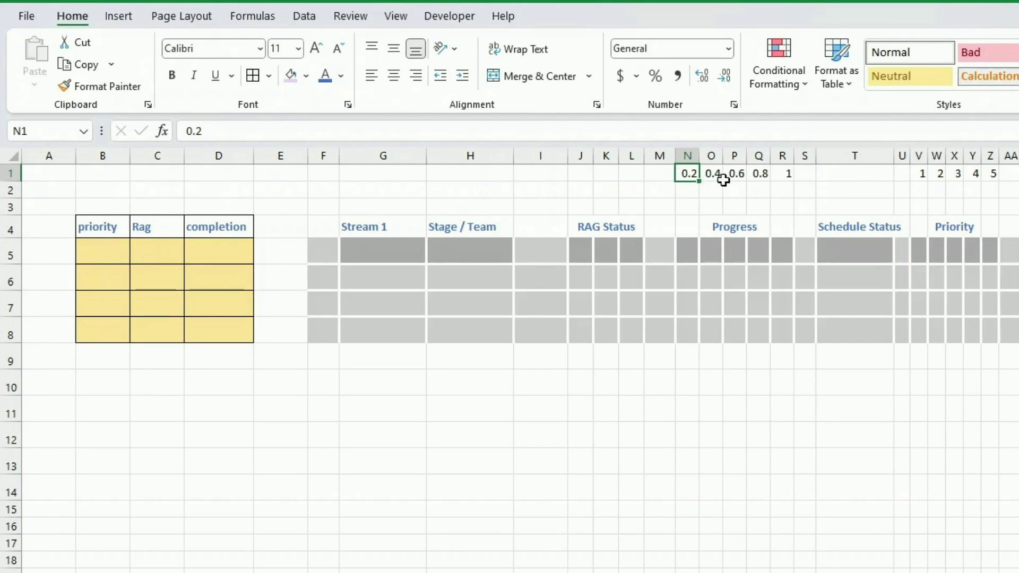
{"action": "key", "text": "Down"}
{"action": "key", "text": "Down"}
{"action": "key", "text": "Down"}
{"action": "key", "text": "Down"}
{"action": "key", "text": "shift+Right"}
{"action": "key", "text": "shift+Right"}
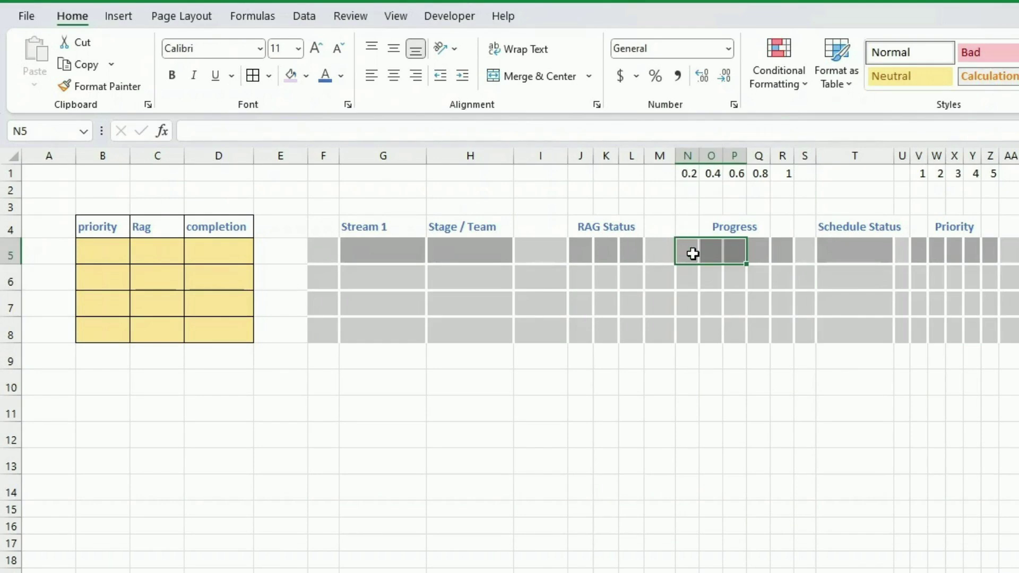
Step: Widen Schedule Status column T slightly, then select Priority cells V5:Y5 and the Stream 1 table
{"action": "left_click", "coordinate": [857, 252]}
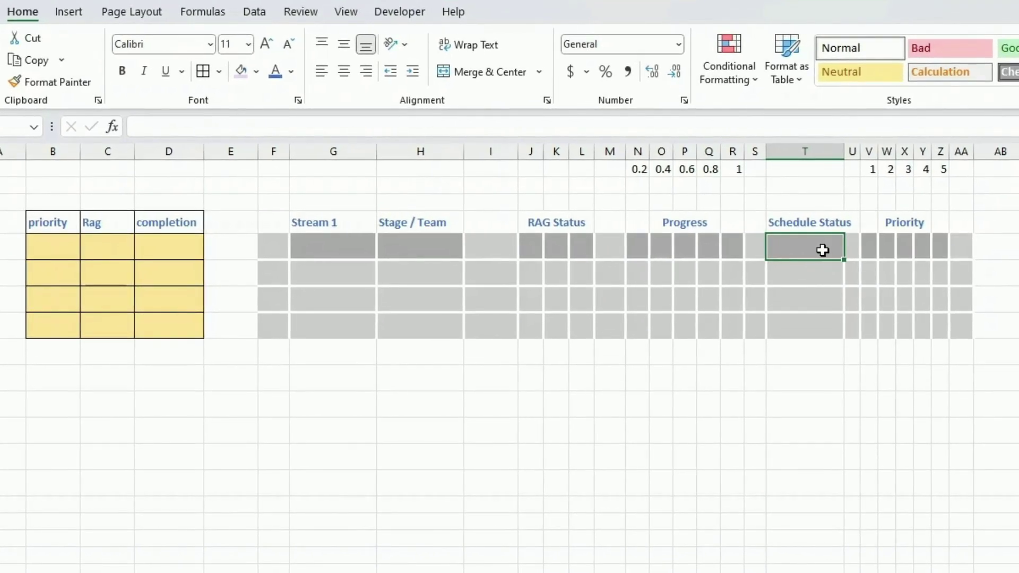
{"action": "left_click_drag", "start_coordinate": [843, 151], "coordinate": [849, 151]}
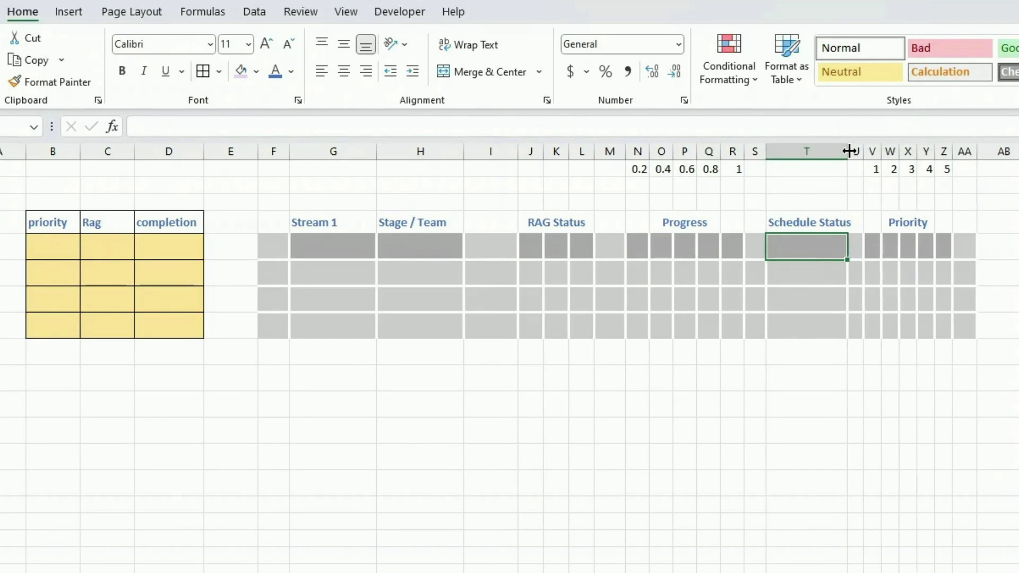
{"action": "left_click_drag", "start_coordinate": [875, 250], "coordinate": [940, 250]}
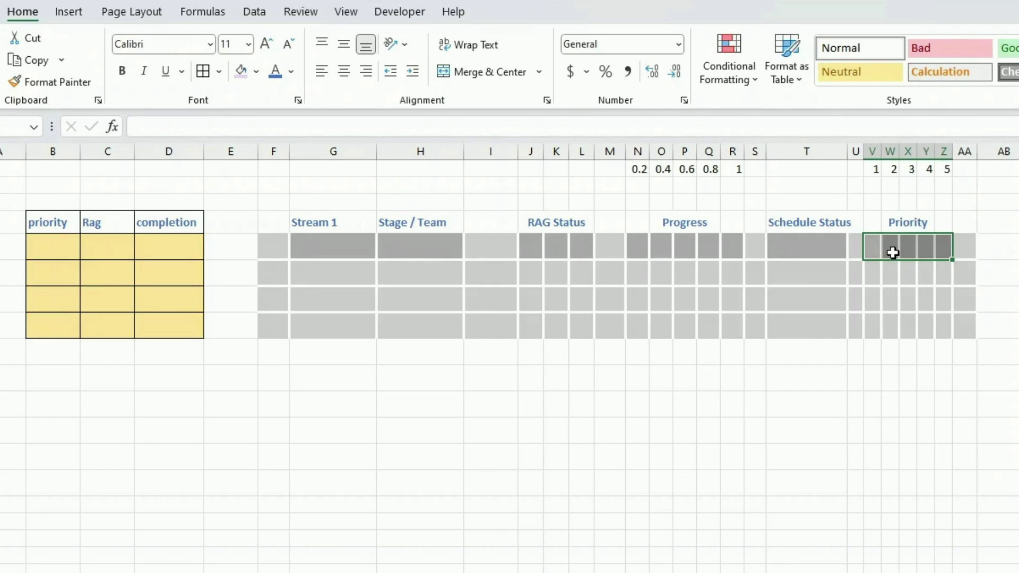
{"action": "left_click_drag", "start_coordinate": [273, 222], "coordinate": [961, 327]}
Step: Review the priority, Rag and completion headers, then select helper columns B to D
{"action": "left_click", "coordinate": [931, 325]}
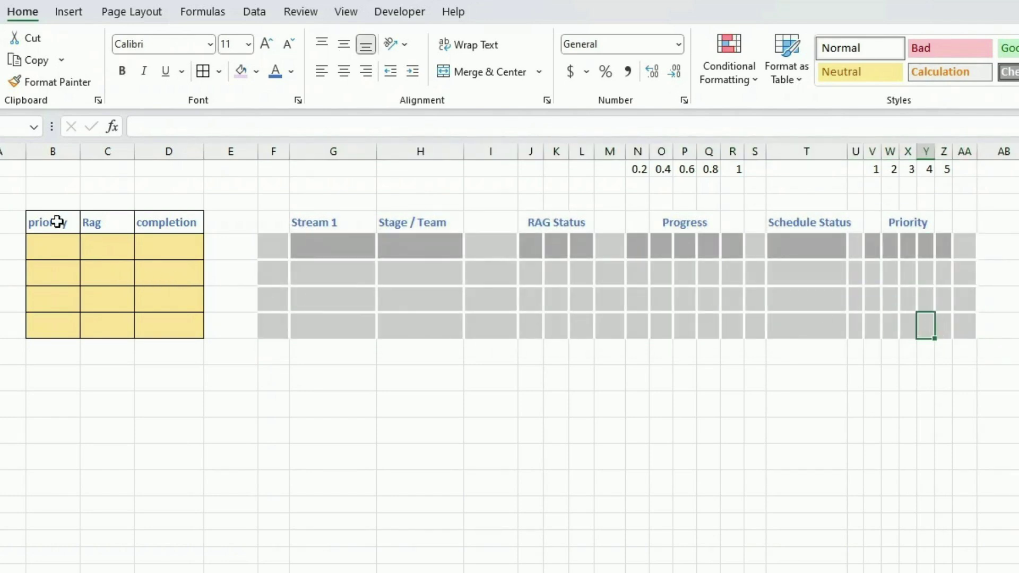
{"action": "left_click_drag", "start_coordinate": [58, 221], "coordinate": [164, 224]}
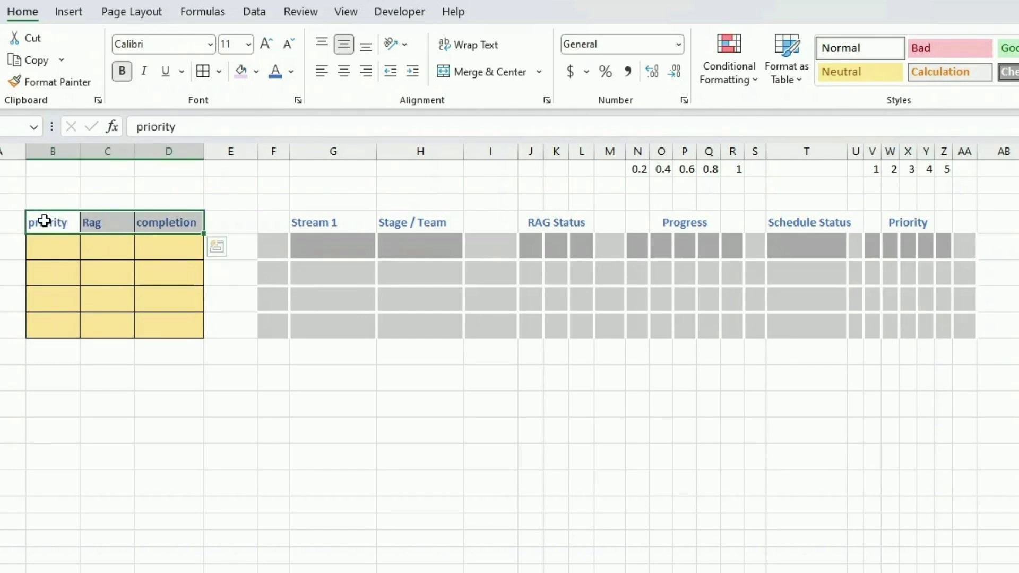
{"action": "left_click", "coordinate": [53, 244]}
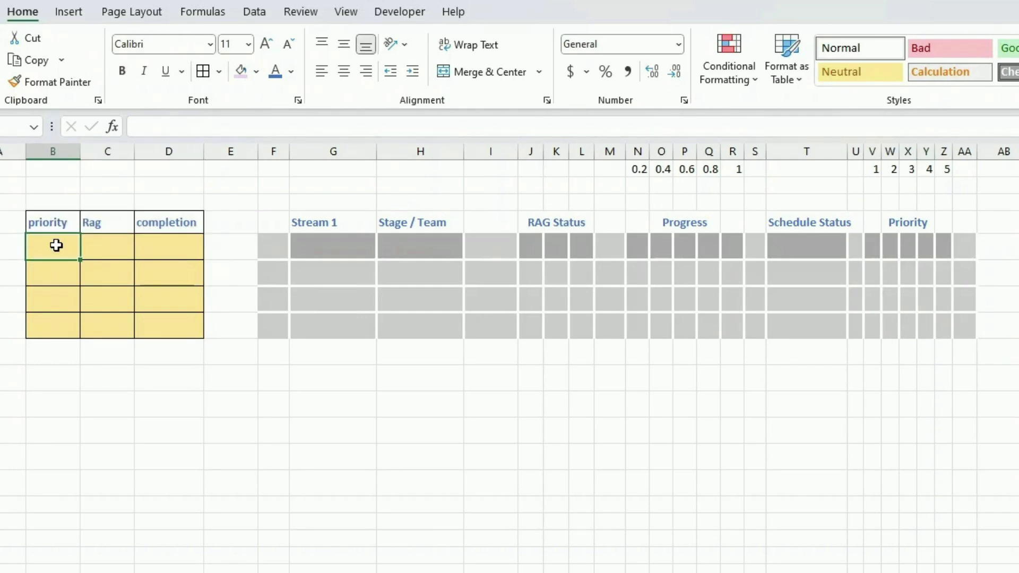
{"action": "left_click", "coordinate": [111, 226]}
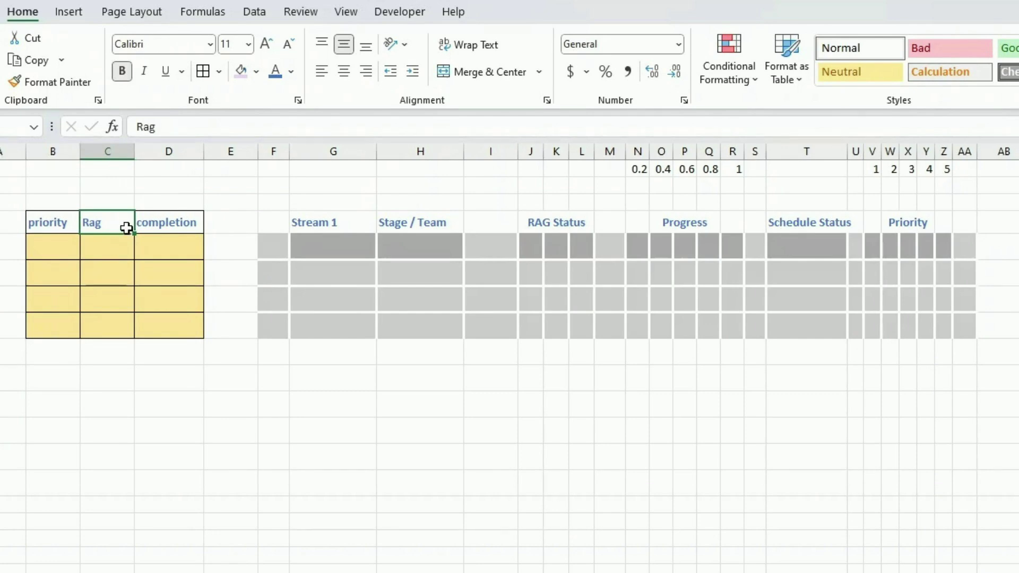
{"action": "left_click", "coordinate": [169, 226]}
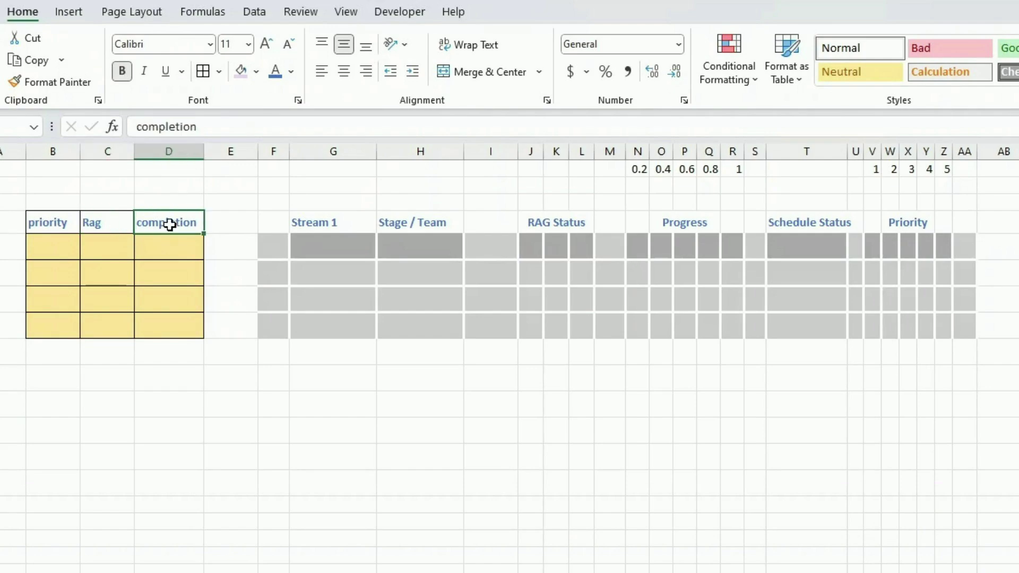
{"action": "left_click_drag", "start_coordinate": [74, 152], "coordinate": [168, 152]}
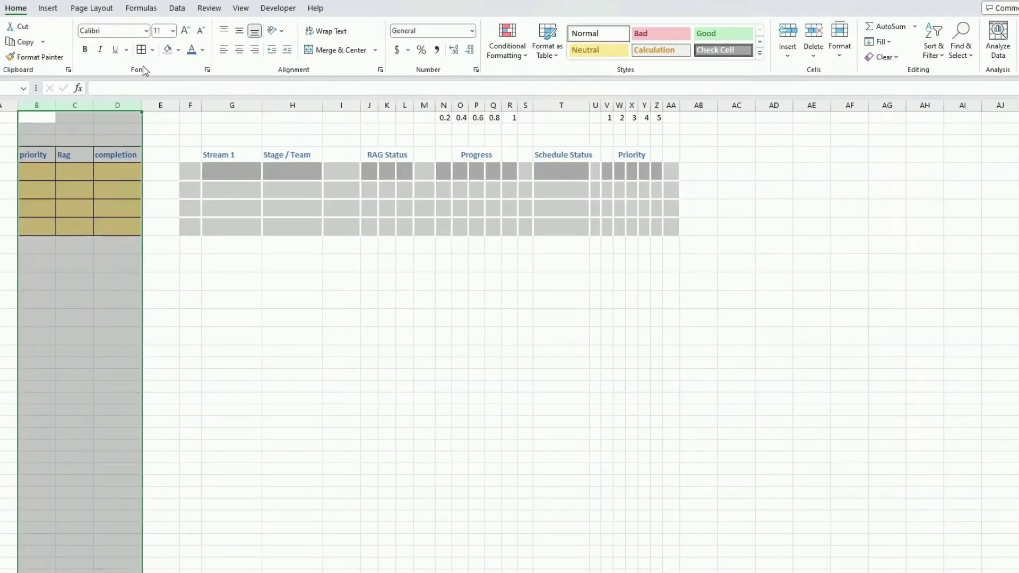
Step: Group columns B to D, test collapsing and expanding them, then go to sheet Click2
{"action": "left_click", "coordinate": [182, 10]}
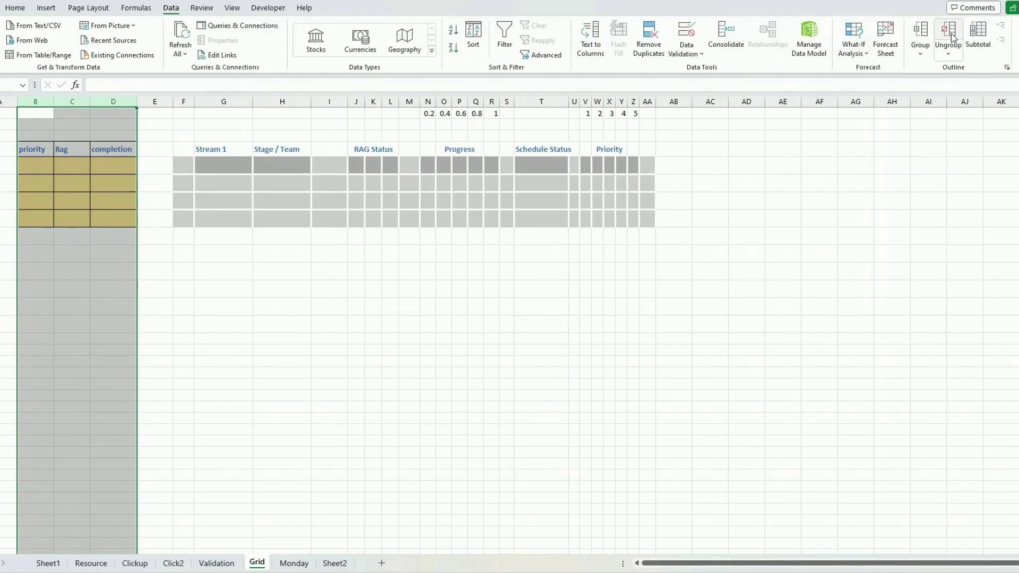
{"action": "left_click", "coordinate": [920, 33]}
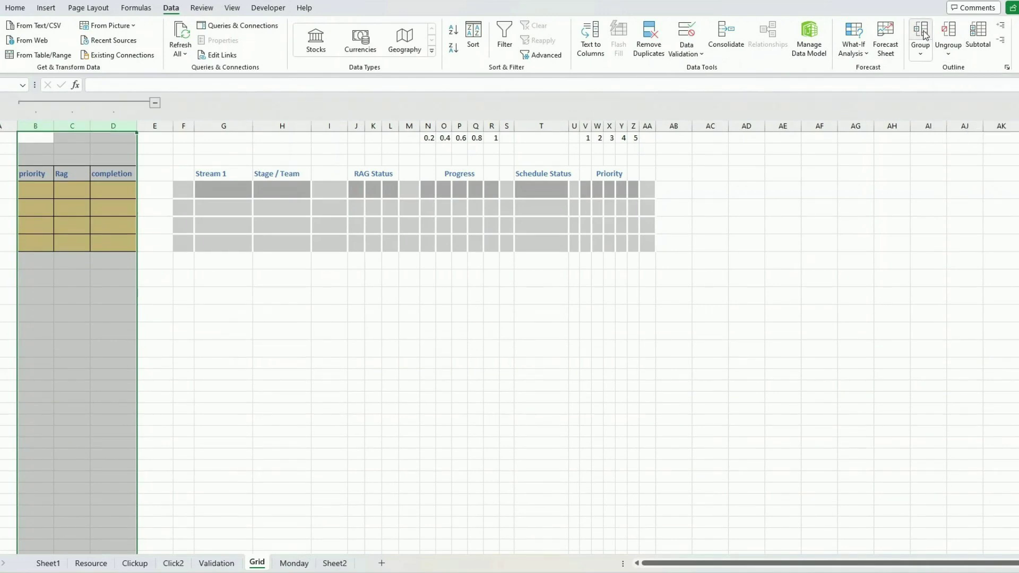
{"action": "left_click", "coordinate": [154, 104]}
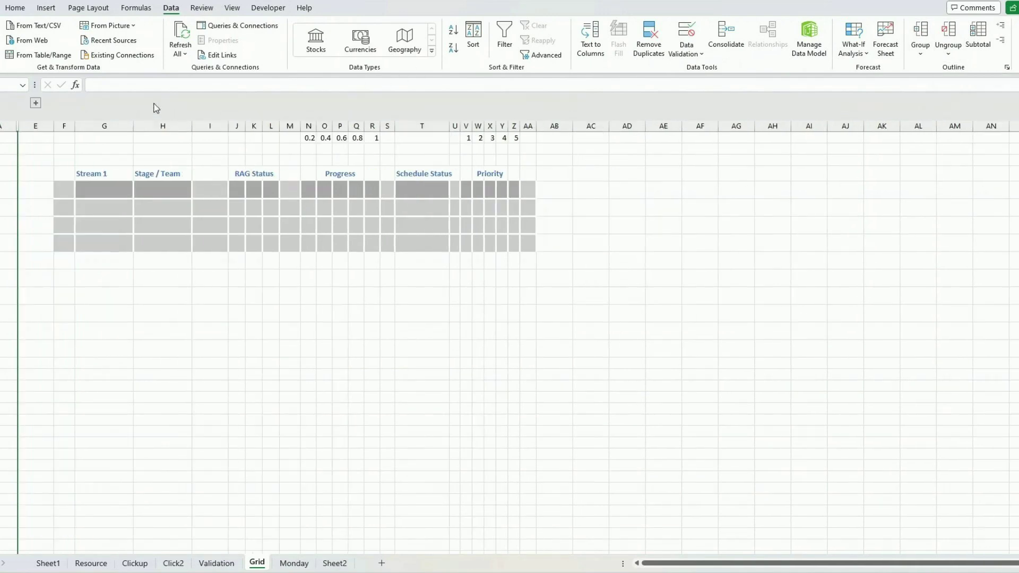
{"action": "left_click", "coordinate": [36, 103]}
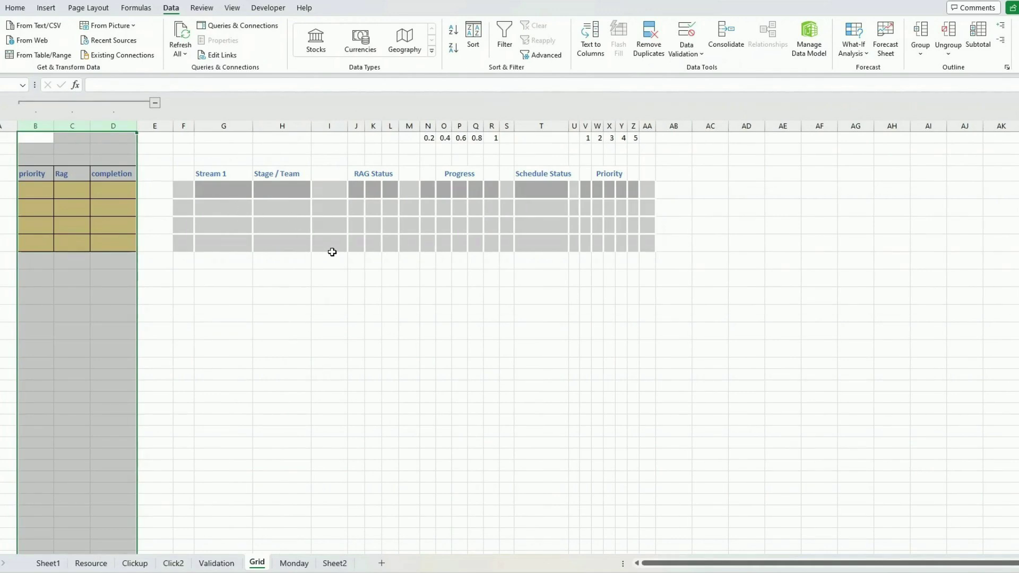
{"action": "key", "text": "ctrl+Page_Up"}
{"action": "key", "text": "ctrl+Page_Up"}
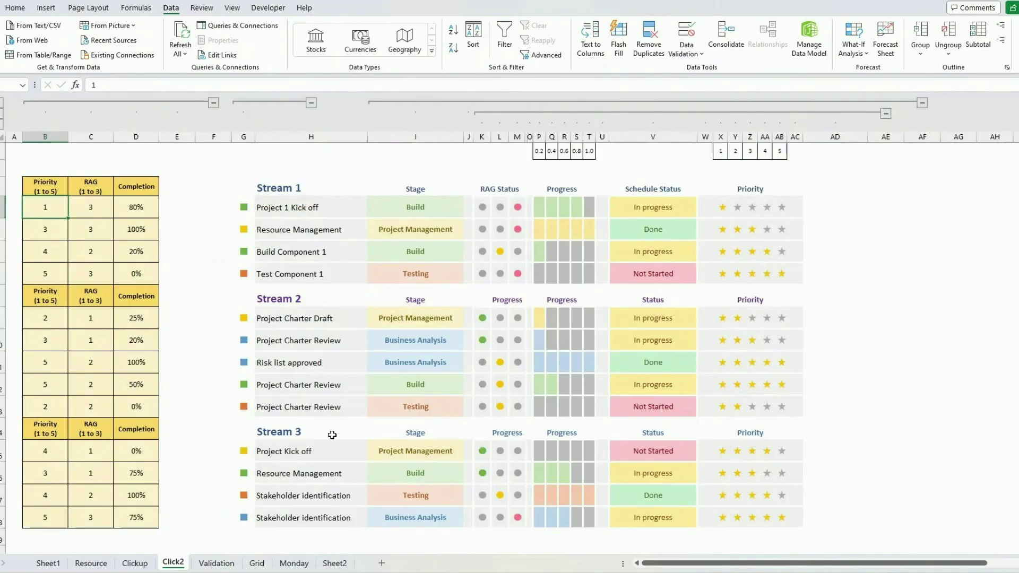
Step: Expand the collapsed dashboard columns on Click2 and show the Build stage cell's choices
{"action": "left_click", "coordinate": [301, 344]}
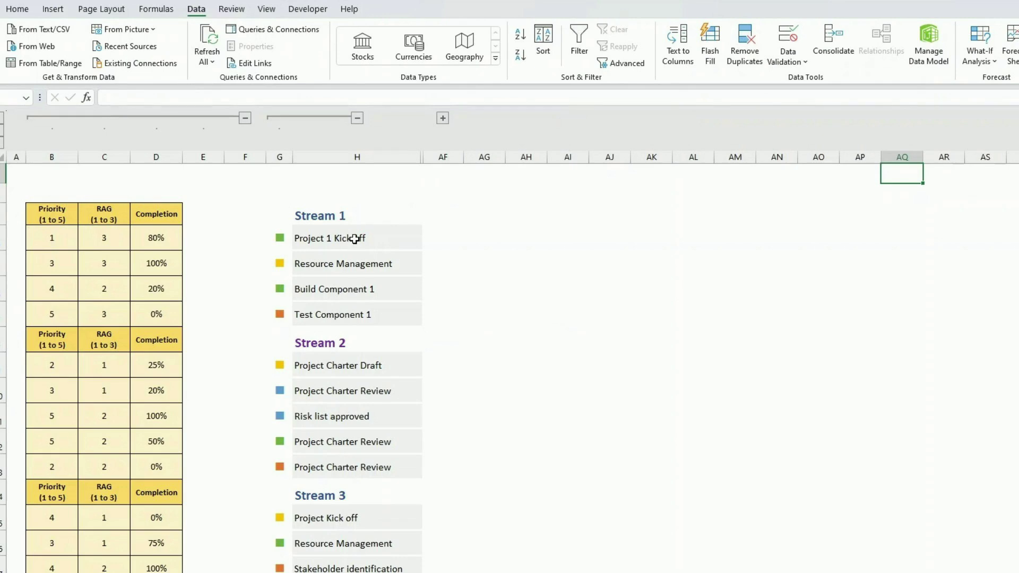
{"action": "left_click_drag", "start_coordinate": [354, 239], "coordinate": [366, 314]}
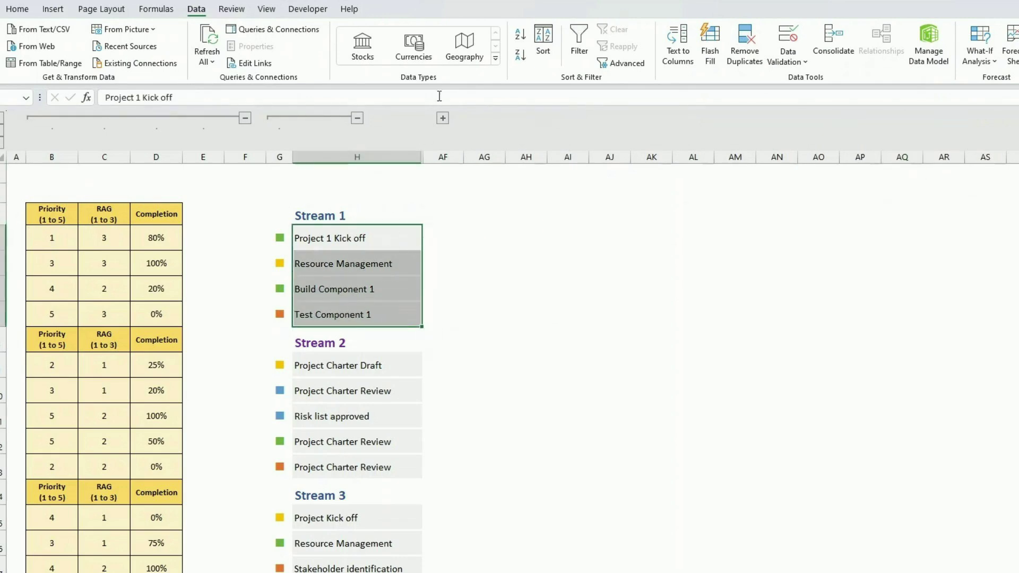
{"action": "left_click", "coordinate": [443, 119]}
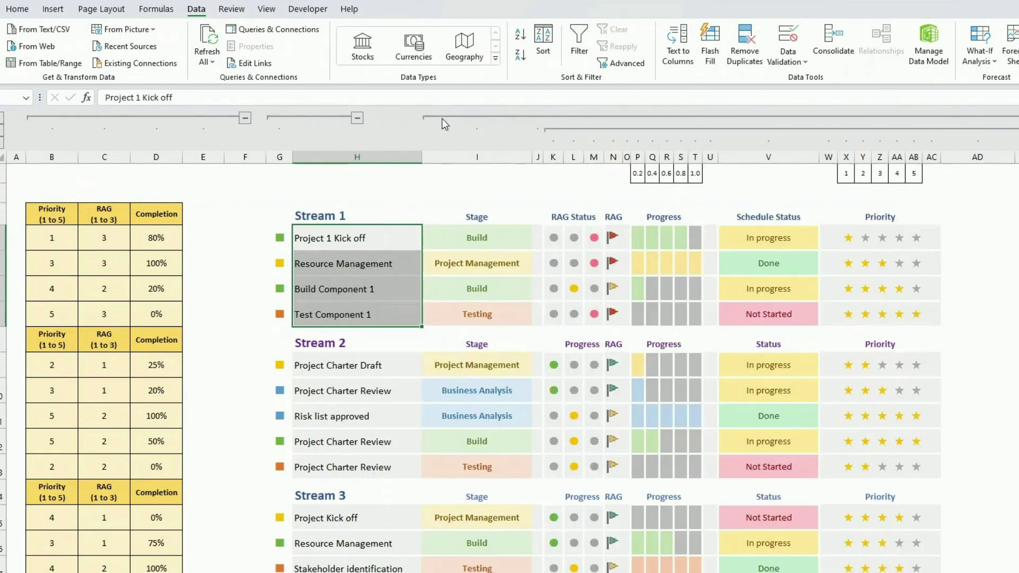
{"action": "left_click", "coordinate": [476, 238]}
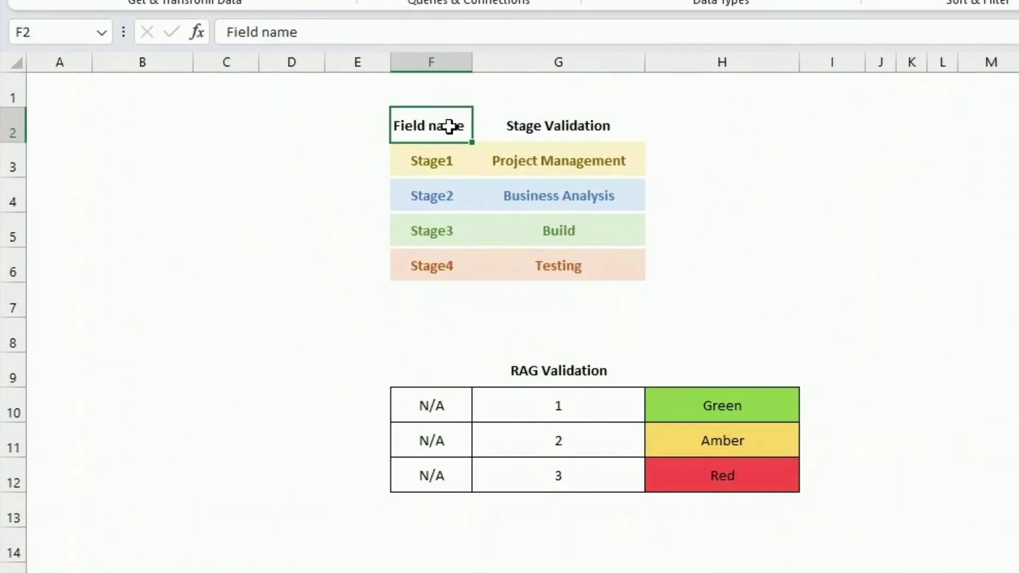
Step: Inspect the Field name and Stage Validation headers and the Stage1 to Stage3 field names
{"action": "left_click_drag", "start_coordinate": [450, 126], "coordinate": [475, 125]}
{"action": "left_click", "coordinate": [435, 129]}
{"action": "left_click", "coordinate": [552, 131]}
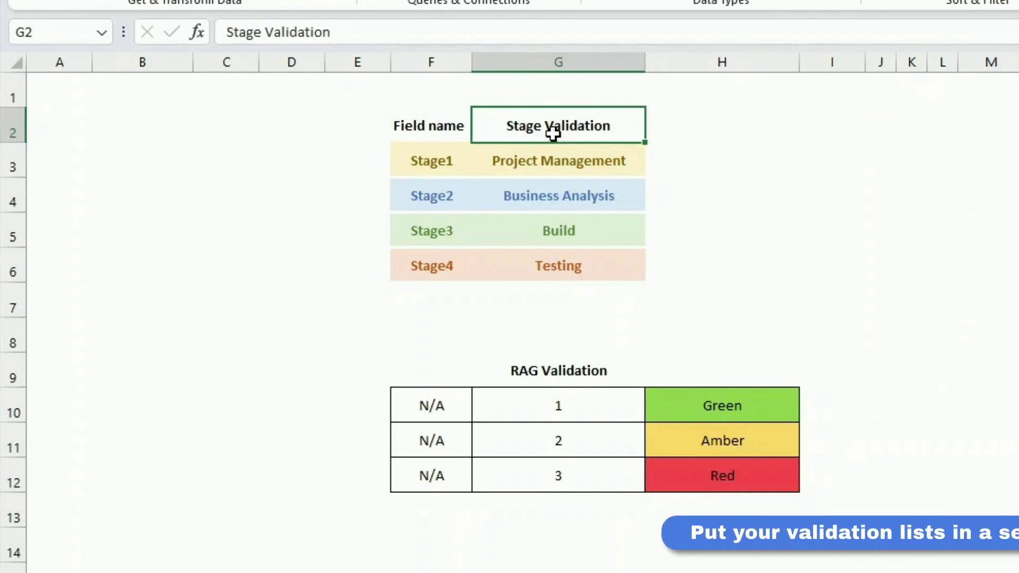
{"action": "left_click_drag", "start_coordinate": [415, 157], "coordinate": [416, 262]}
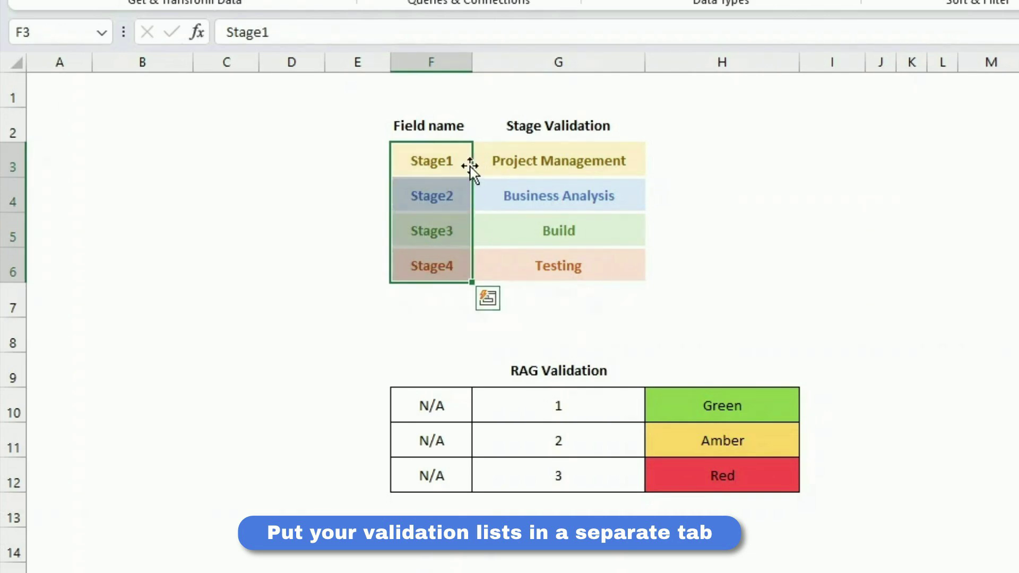
{"action": "left_click", "coordinate": [485, 161]}
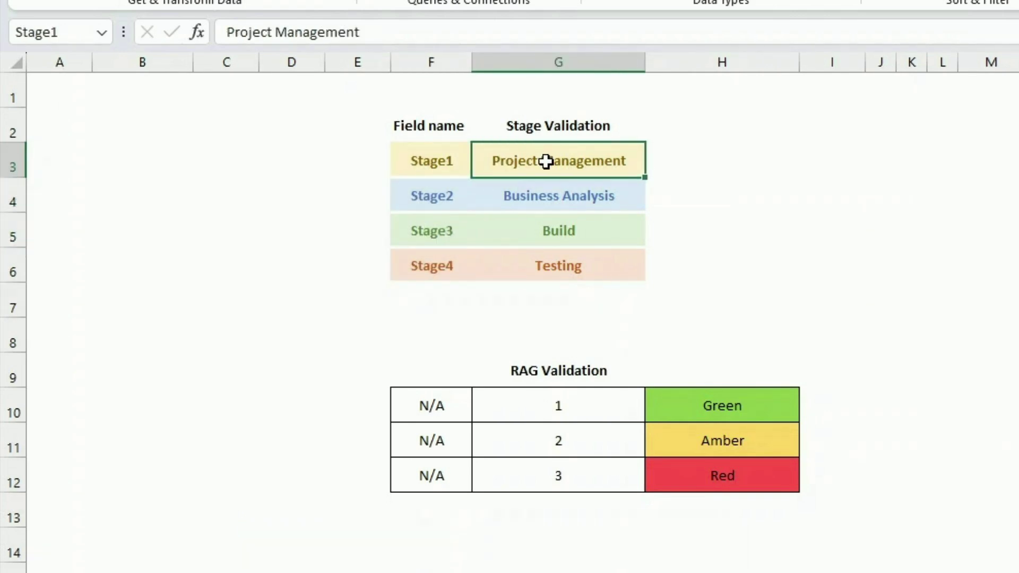
{"action": "left_click", "coordinate": [538, 193]}
Step: Confirm the stage cells are named Stage1 to Stage4, then select the Project Management cell
{"action": "left_click", "coordinate": [539, 157]}
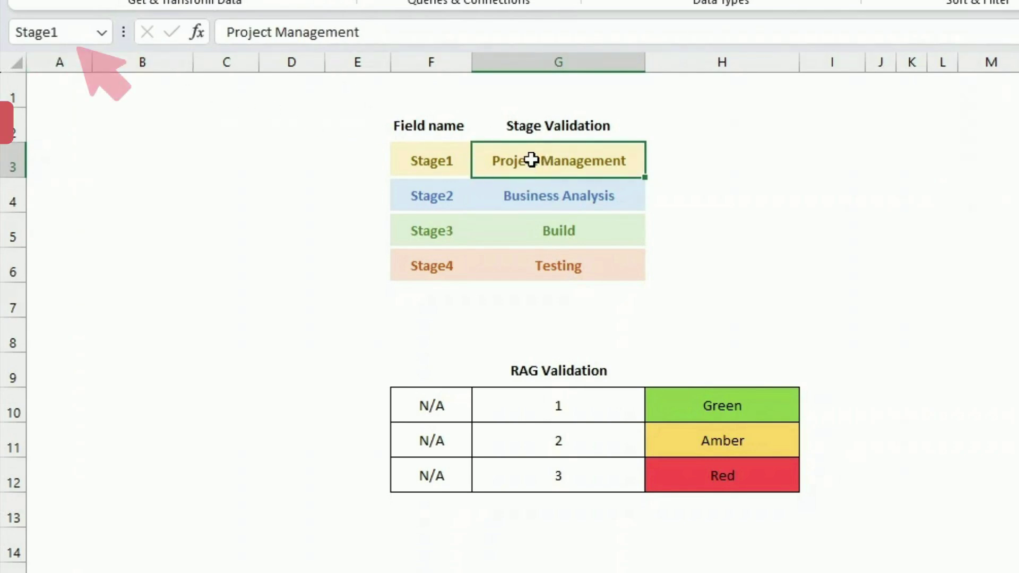
{"action": "left_click", "coordinate": [540, 199]}
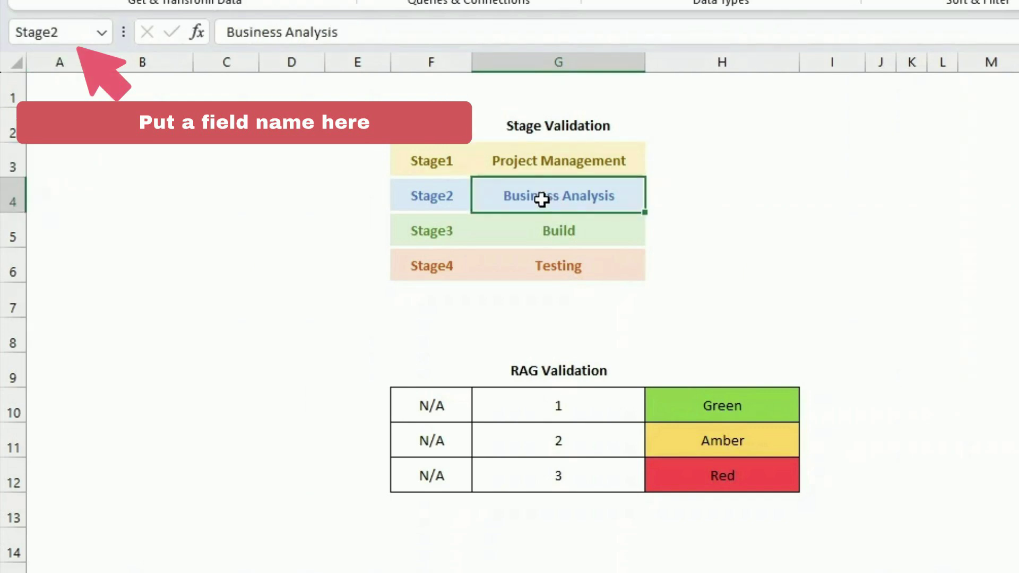
{"action": "left_click", "coordinate": [553, 232]}
{"action": "left_click", "coordinate": [548, 266]}
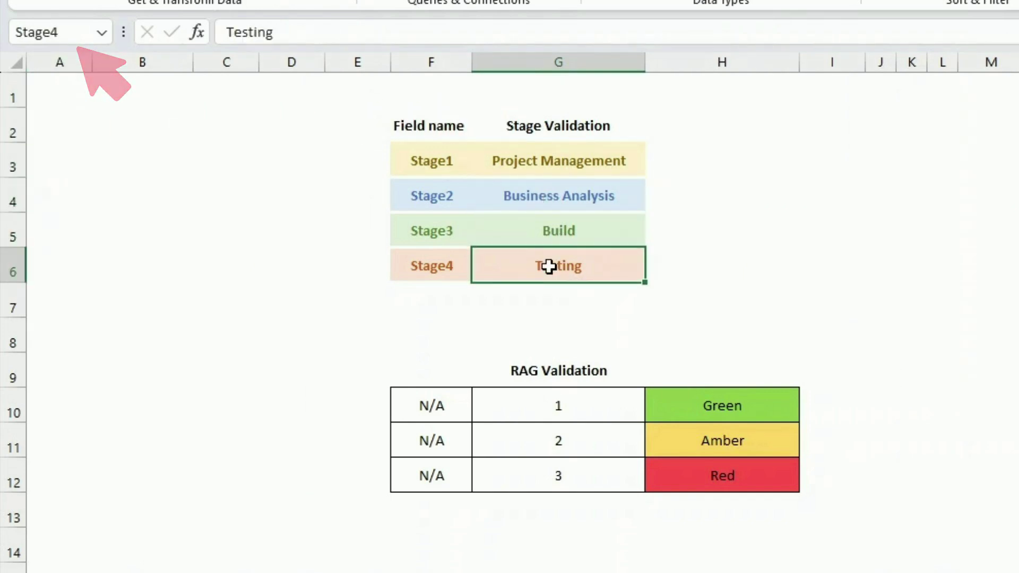
{"action": "left_click_drag", "start_coordinate": [433, 164], "coordinate": [429, 261]}
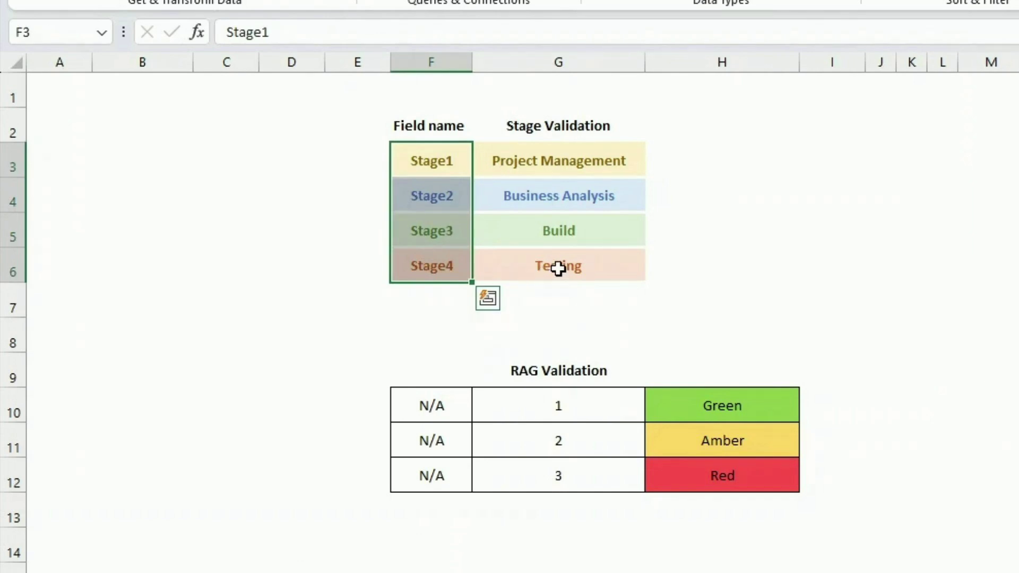
{"action": "left_click", "coordinate": [562, 165]}
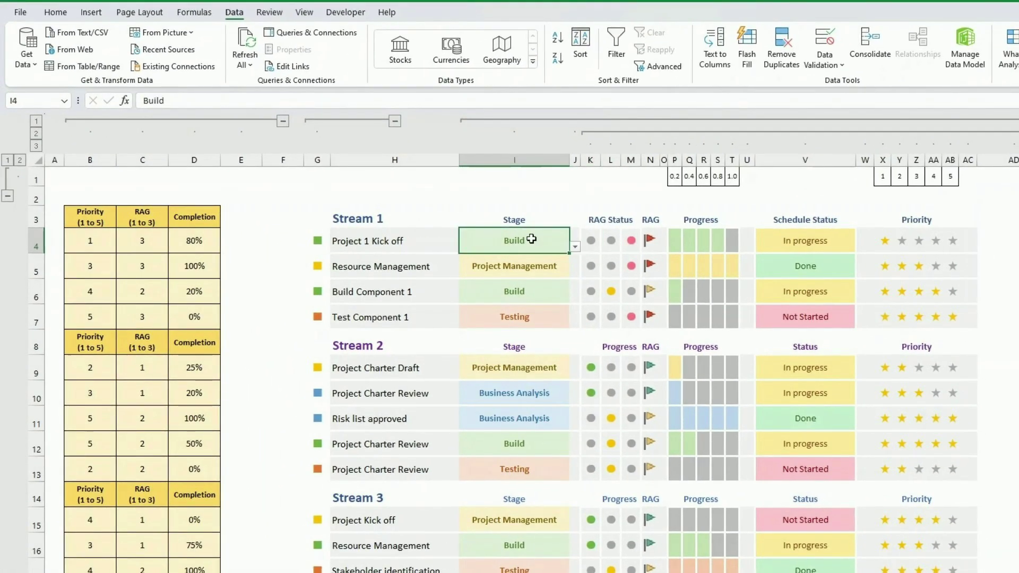
Step: Give Stage cell I4 a List validation sourced from Validation!$G$3:$G$6
{"action": "left_click", "coordinate": [575, 247]}
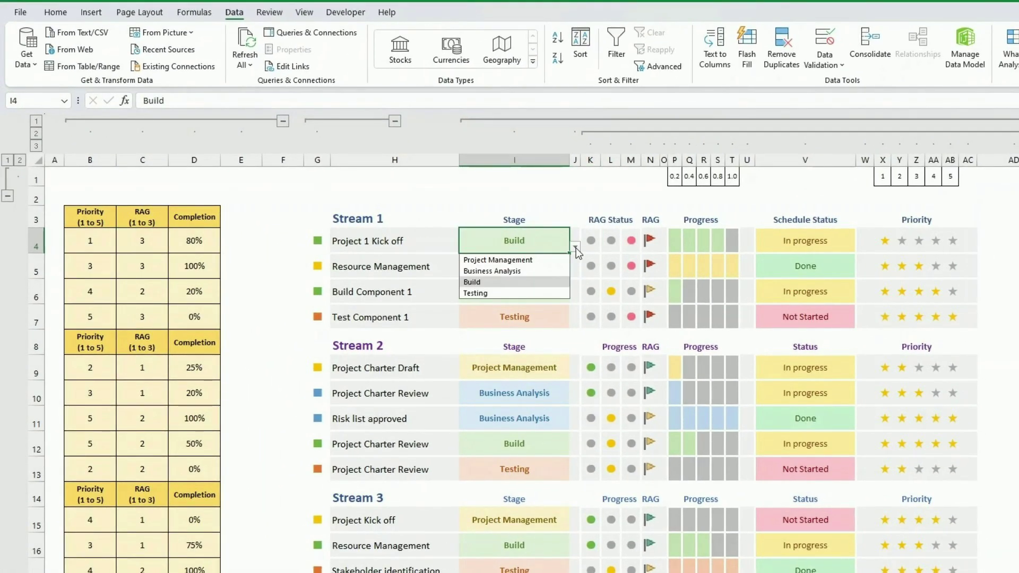
{"action": "left_click", "coordinate": [575, 247]}
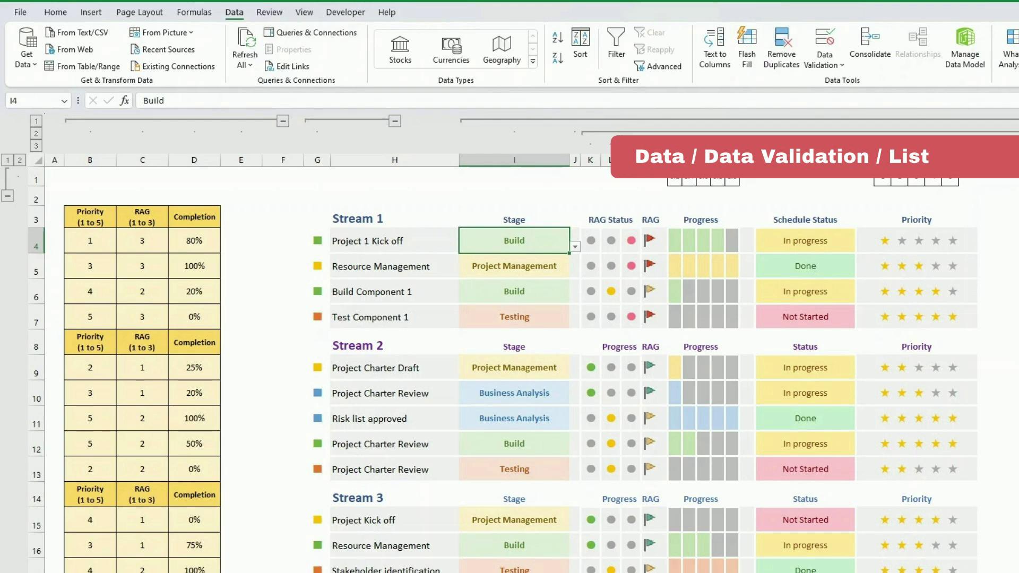
{"action": "left_click", "coordinate": [842, 66]}
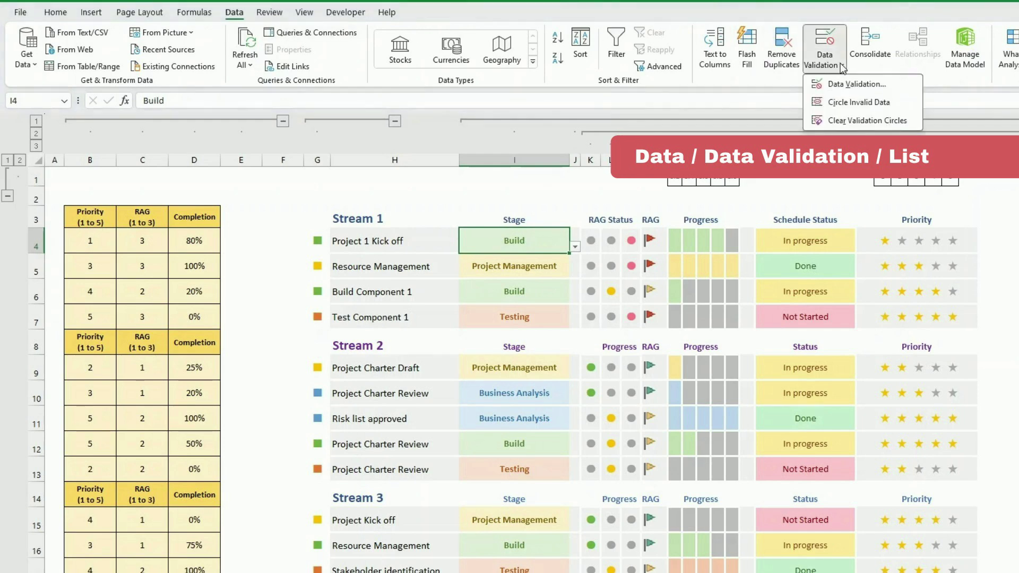
{"action": "left_click", "coordinate": [847, 85]}
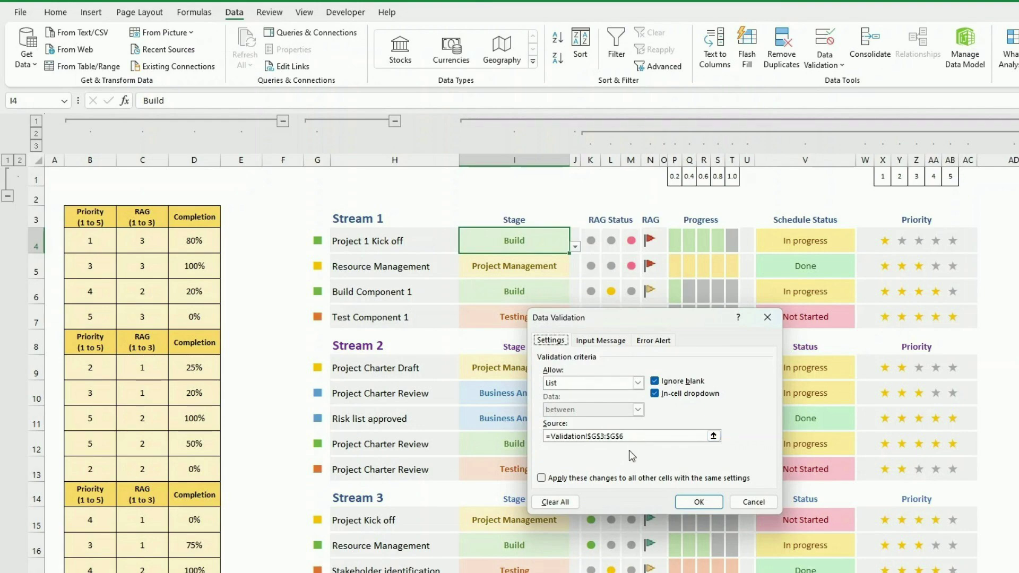
{"action": "key", "text": "ctrl+Page_Down"}
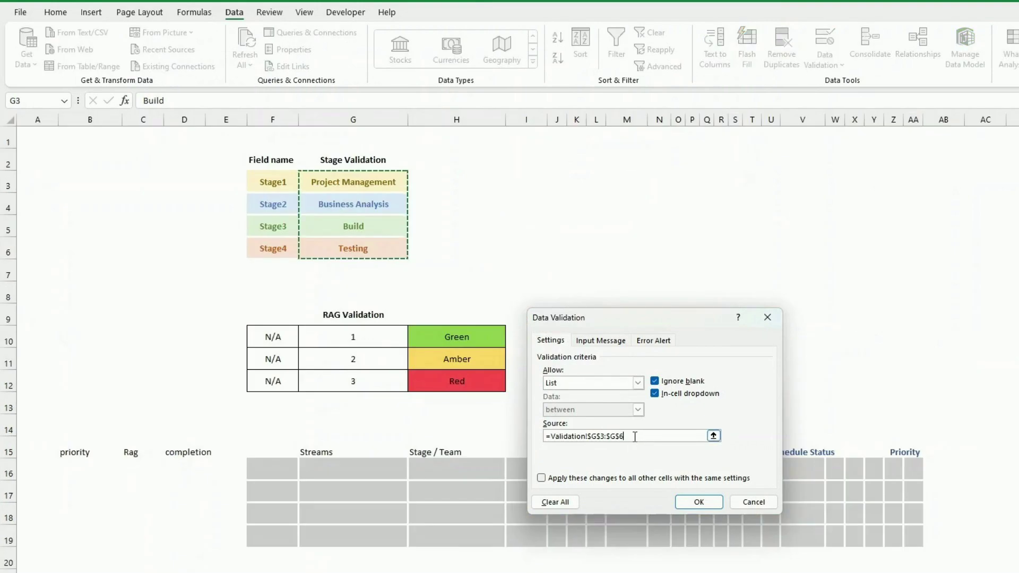
{"action": "left_click", "coordinate": [354, 181]}
{"action": "left_click_drag", "start_coordinate": [353, 182], "coordinate": [353, 248]}
{"action": "left_click", "coordinate": [691, 503]}
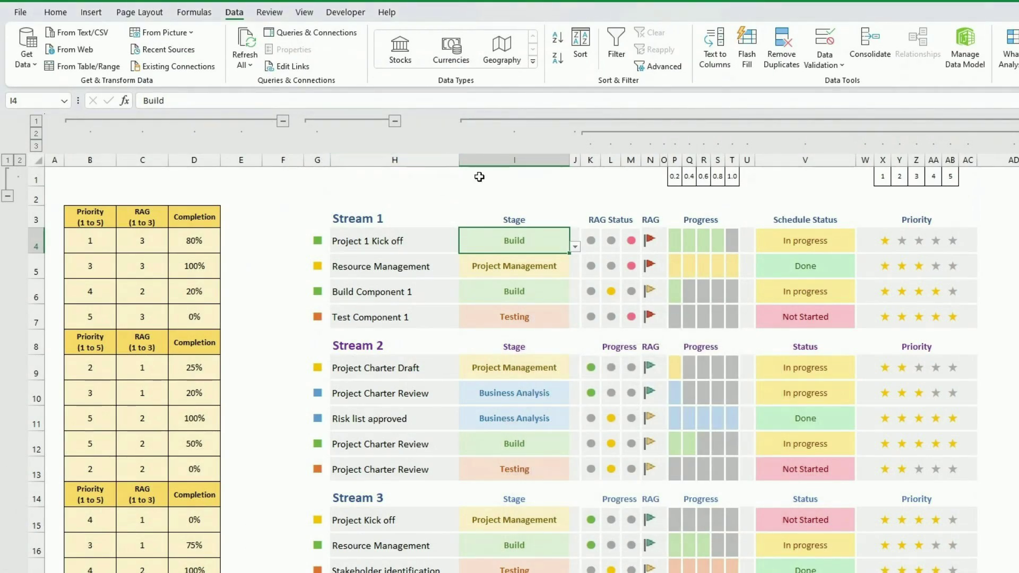
Step: Change Project 1 Kick off's stage from Build to Project Management using I4's dropdown
{"action": "left_click", "coordinate": [575, 246]}
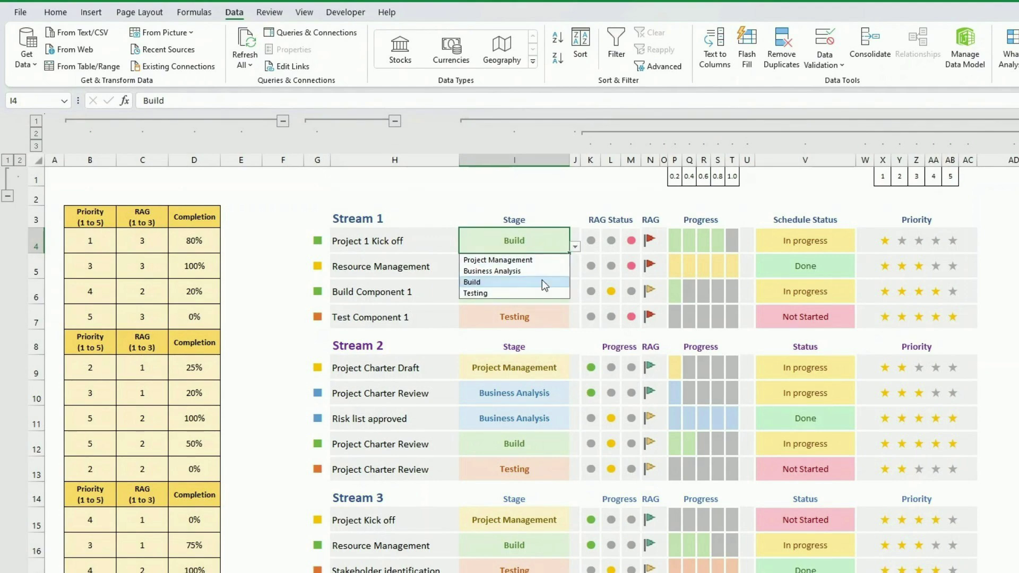
{"action": "left_click", "coordinate": [532, 260]}
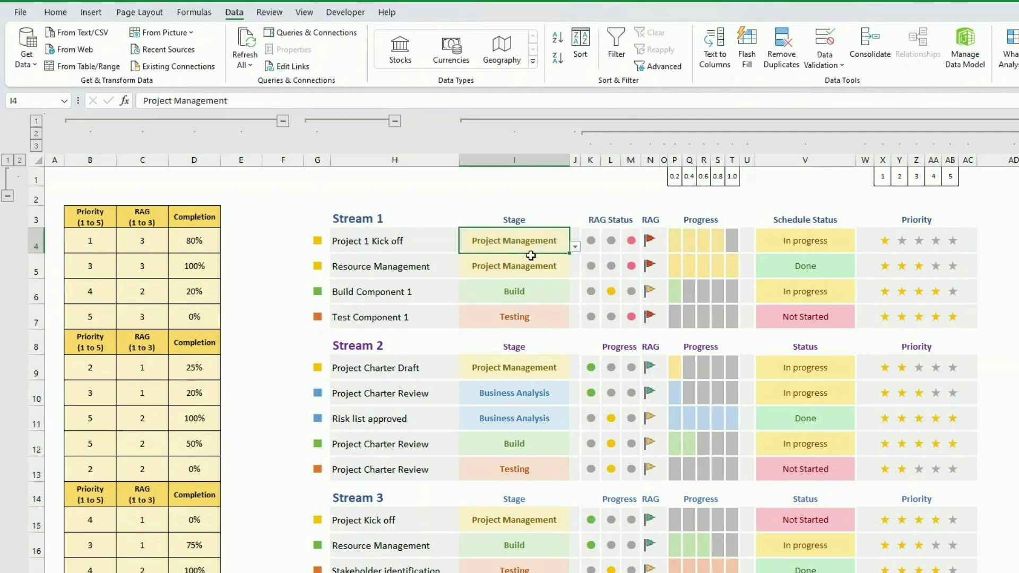
{"action": "left_click", "coordinate": [397, 244]}
{"action": "left_click", "coordinate": [491, 243]}
Step: Select the first task's Priority, RAG and Completion values, then collapse and re-expand columns B to E
{"action": "left_click_drag", "start_coordinate": [91, 239], "coordinate": [183, 240]}
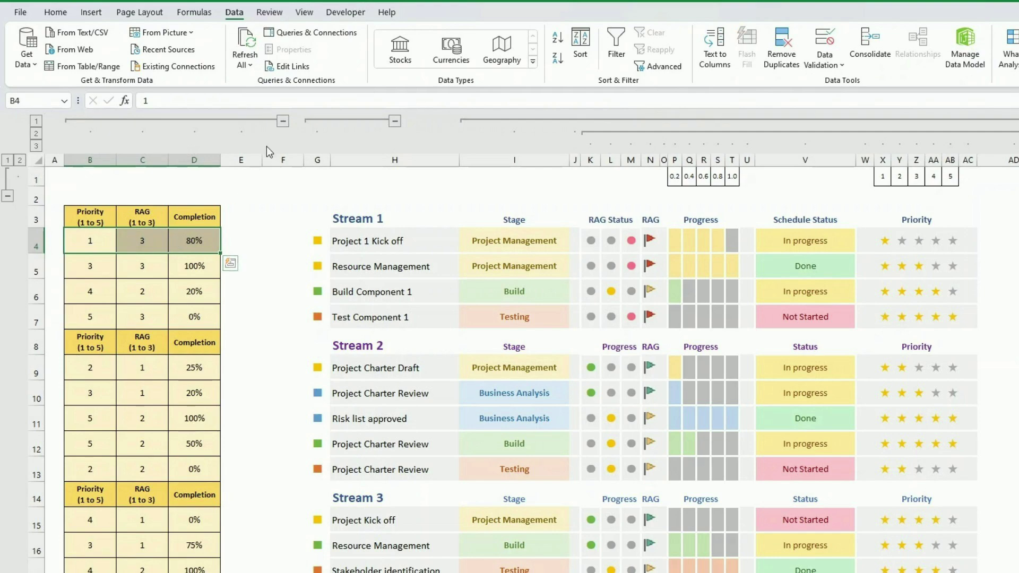
{"action": "left_click", "coordinate": [283, 121]}
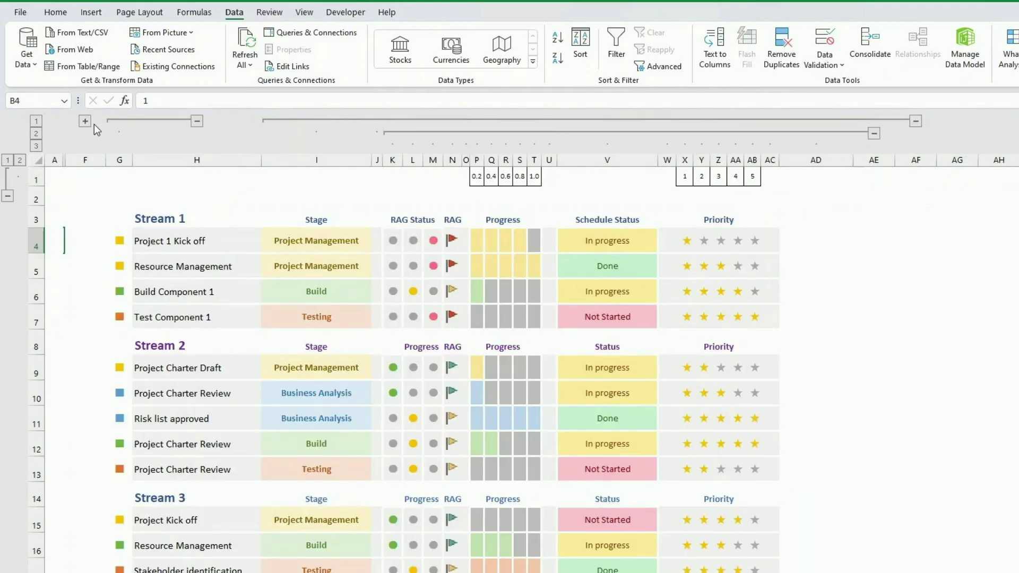
{"action": "left_click", "coordinate": [86, 121]}
{"action": "left_click", "coordinate": [104, 244]}
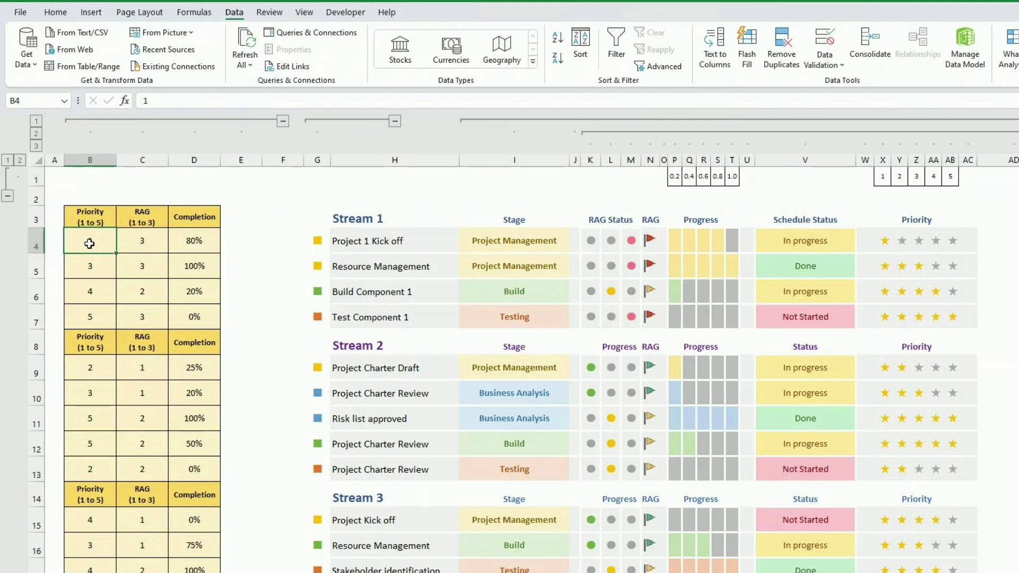
Step: Check C4's RAG choices 1, 2, 3, keeping 3, then go to the Validation sheet
{"action": "key", "text": "Right"}
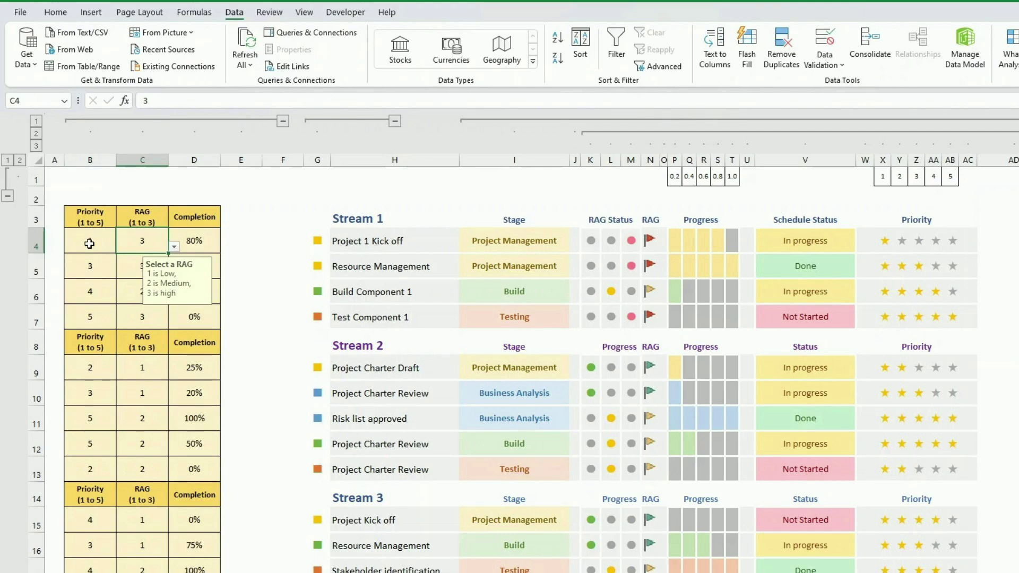
{"action": "left_click", "coordinate": [174, 245]}
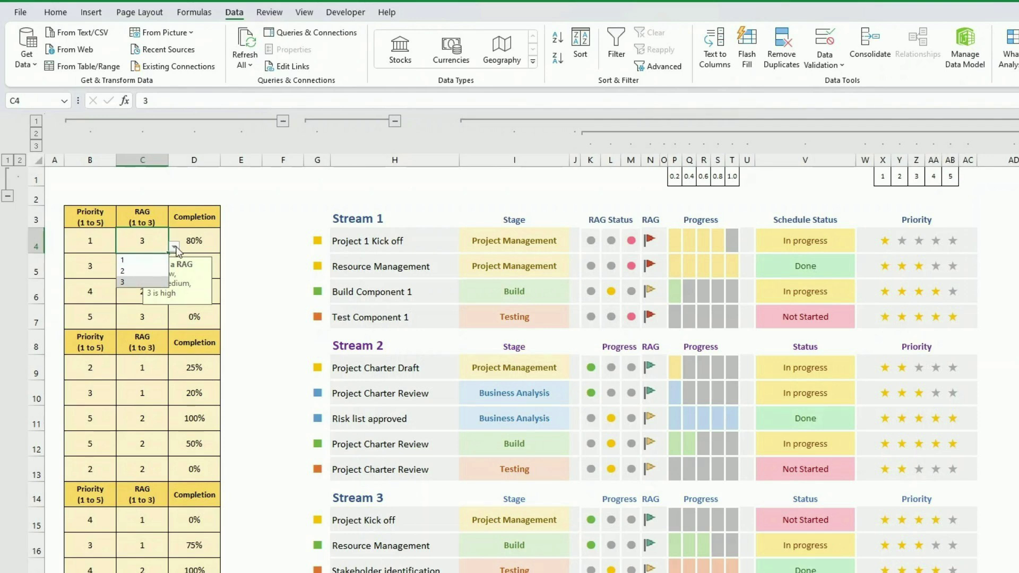
{"action": "left_click", "coordinate": [152, 241]}
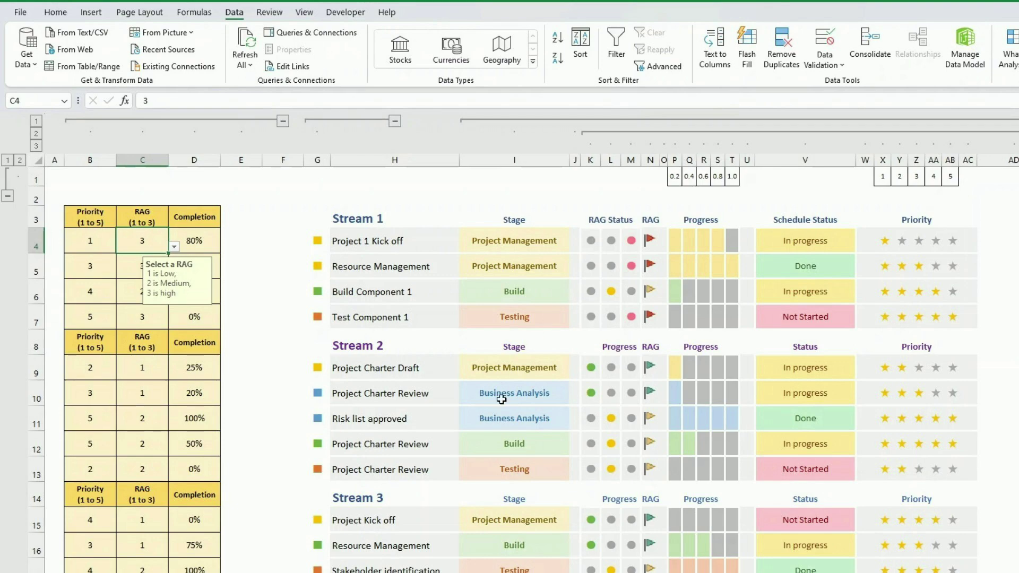
{"action": "key", "text": "ctrl+Page_Down"}
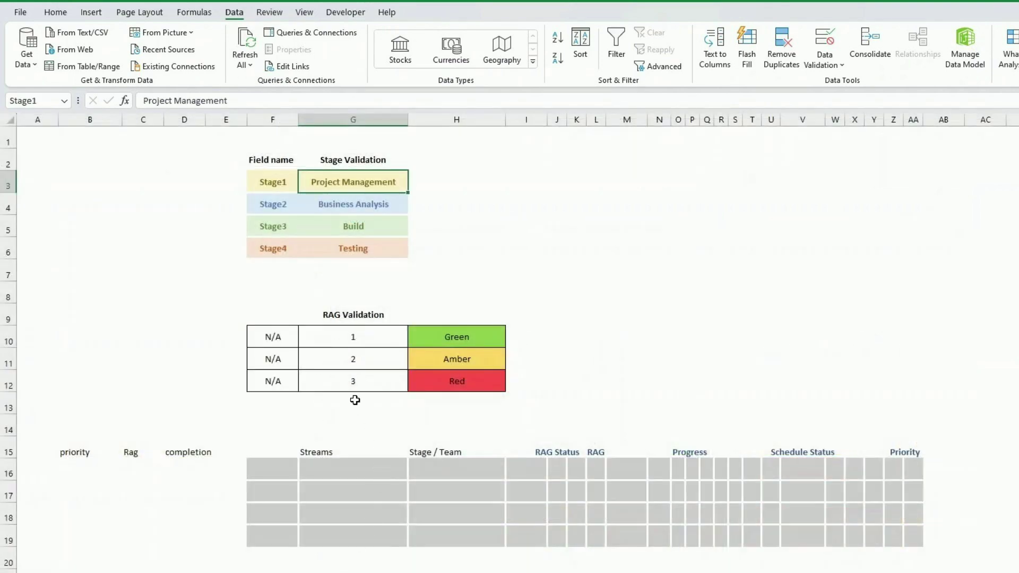
Step: Give RAG cell C4 a list from Validation!$G$10:$G$12 with a 'Select a RAG' input message
{"action": "left_click_drag", "start_coordinate": [345, 333], "coordinate": [345, 380]}
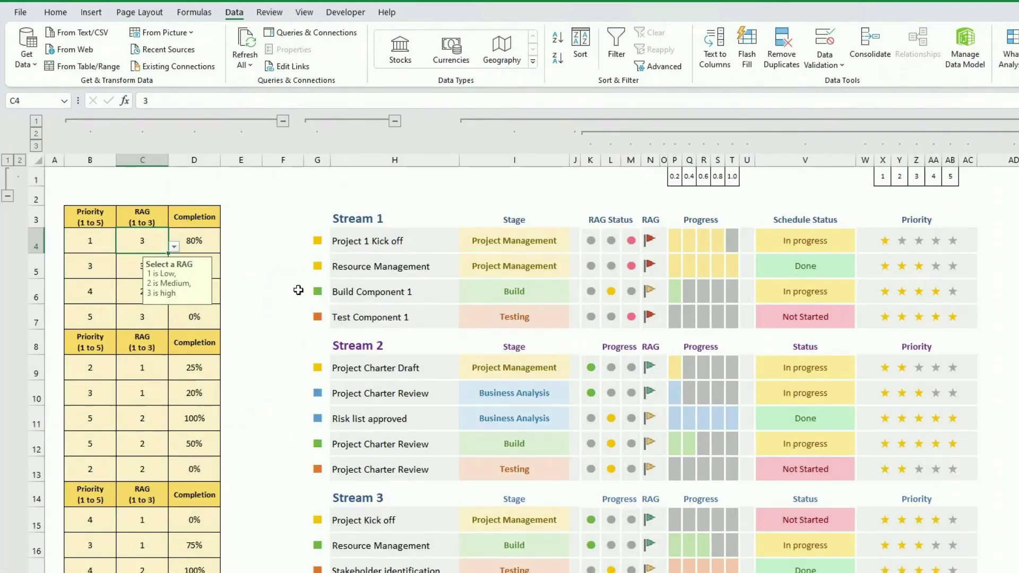
{"action": "key", "text": "ctrl+Page_Up"}
{"action": "left_click", "coordinate": [840, 65]}
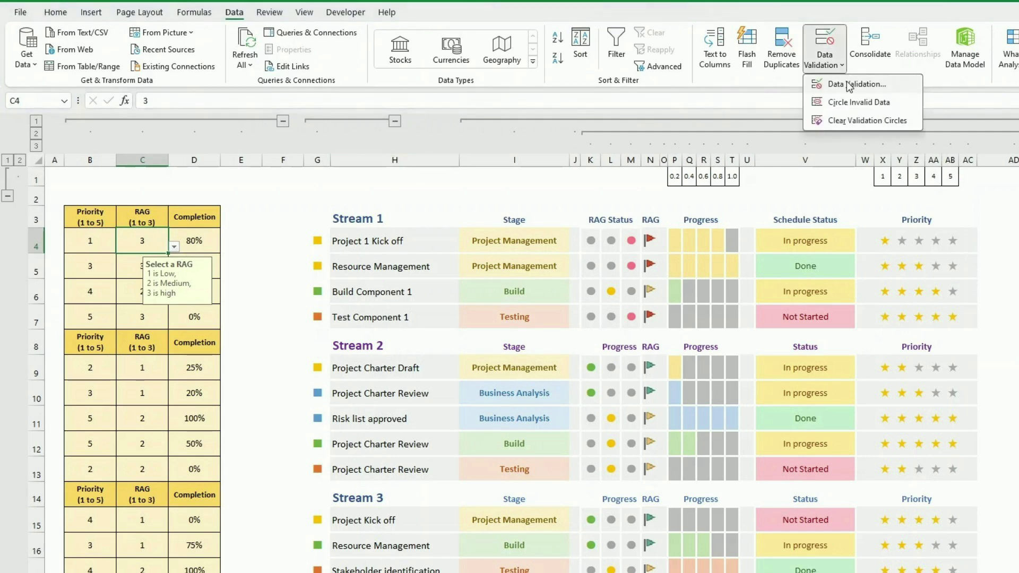
{"action": "left_click", "coordinate": [848, 85]}
{"action": "left_click", "coordinate": [618, 435]}
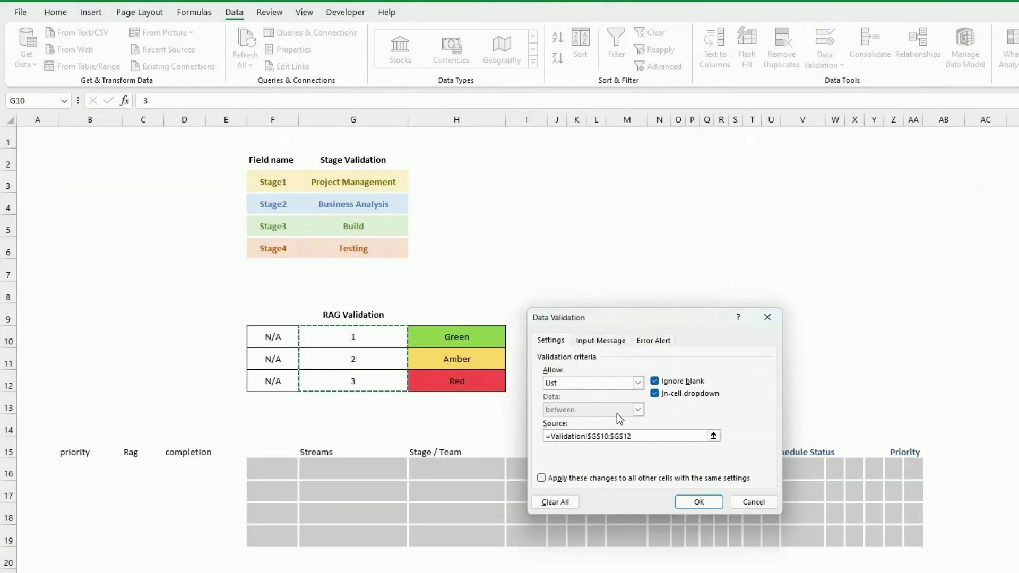
{"action": "left_click", "coordinate": [598, 341]}
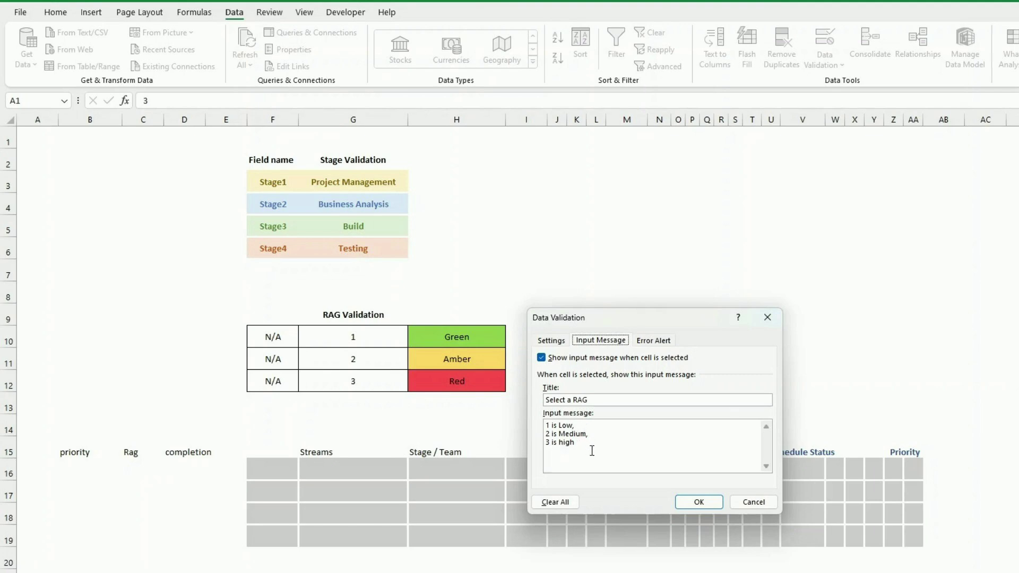
{"action": "left_click", "coordinate": [688, 503]}
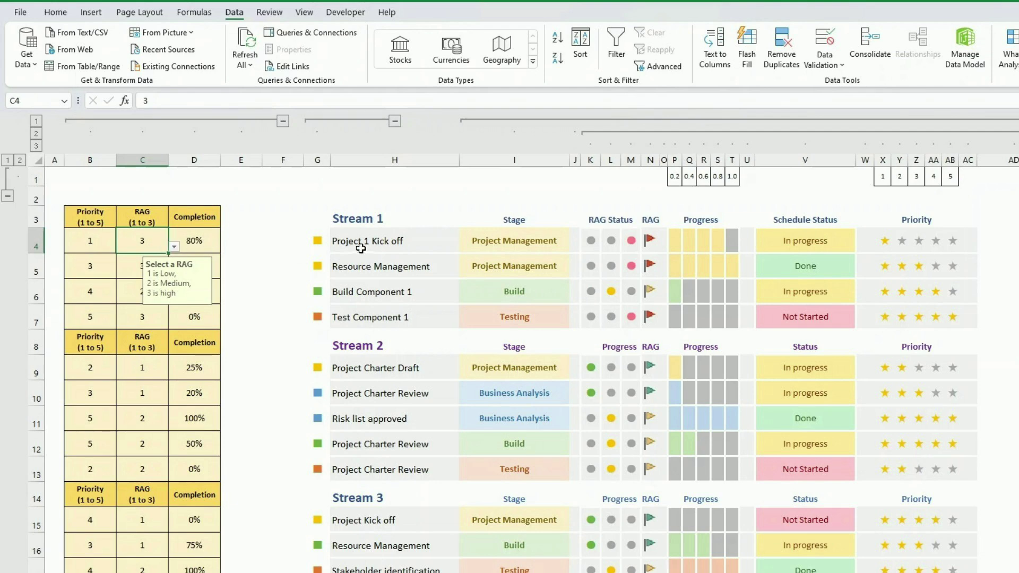
Step: Hide column N, the RAG flag column, so RAG Status sits beside the Progress bars
{"action": "left_click", "coordinate": [650, 160]}
{"action": "right_click", "coordinate": [651, 160]}
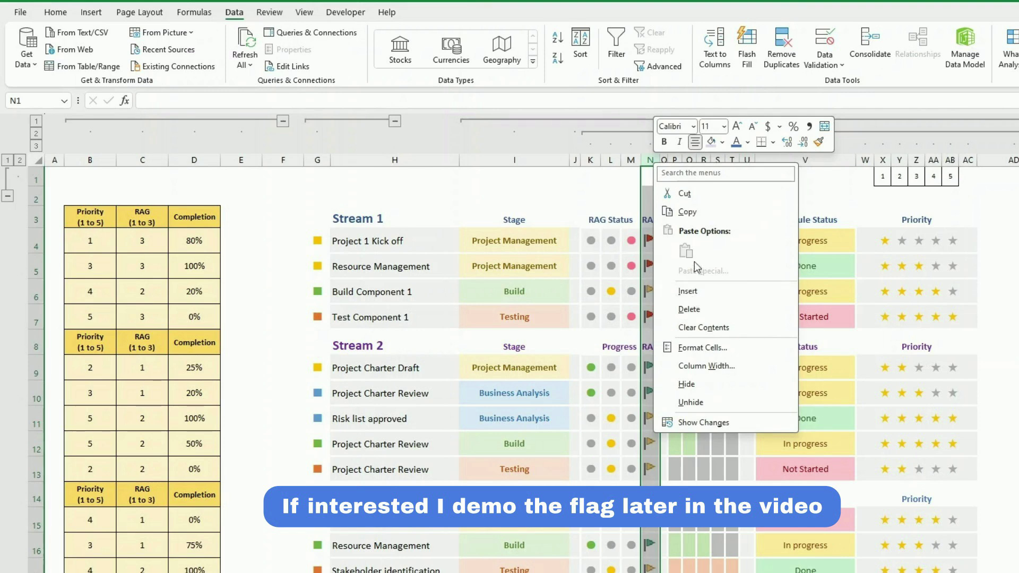
{"action": "left_click", "coordinate": [688, 388]}
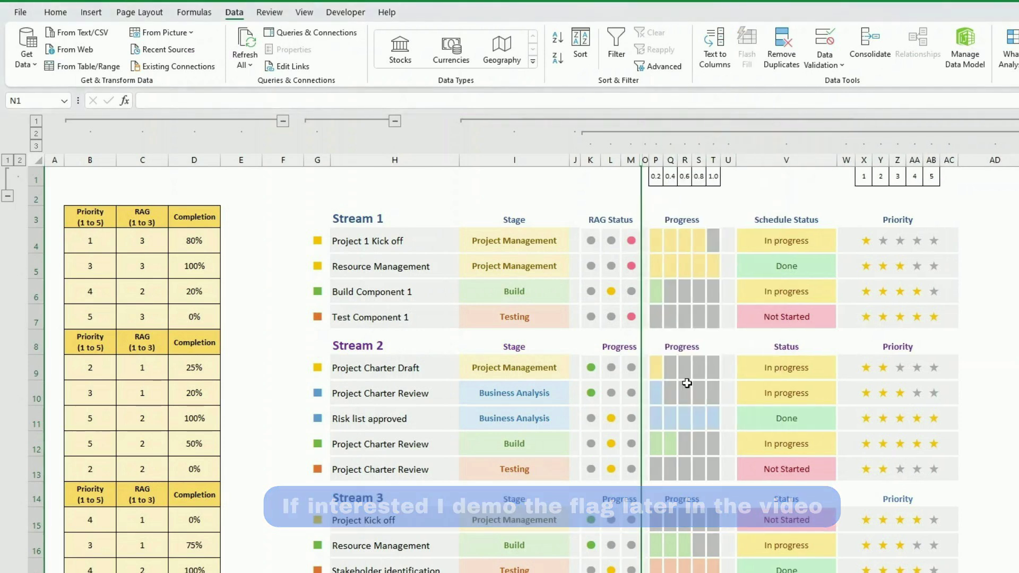
{"action": "left_click", "coordinate": [685, 372]}
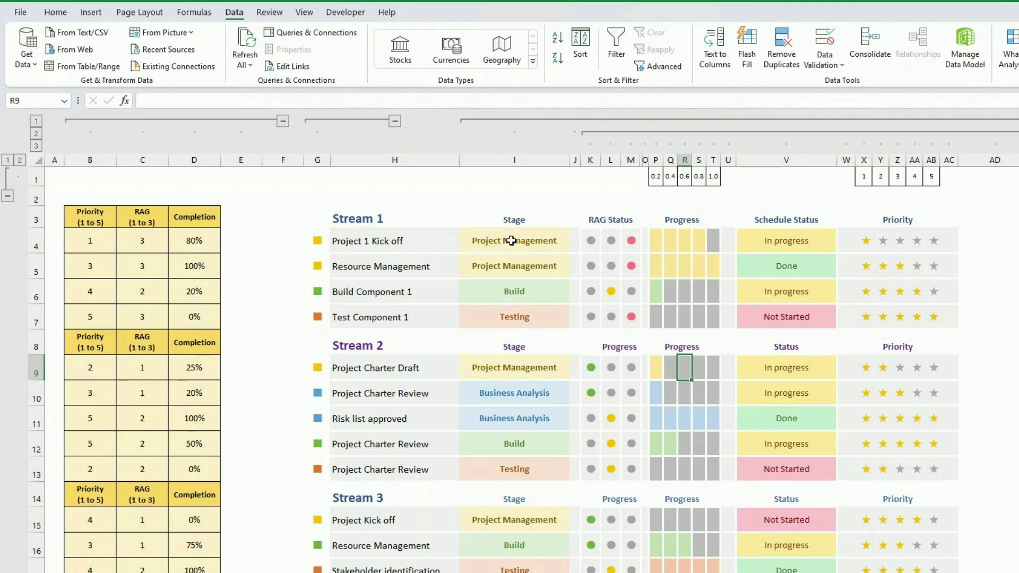
{"action": "left_click", "coordinate": [198, 240]}
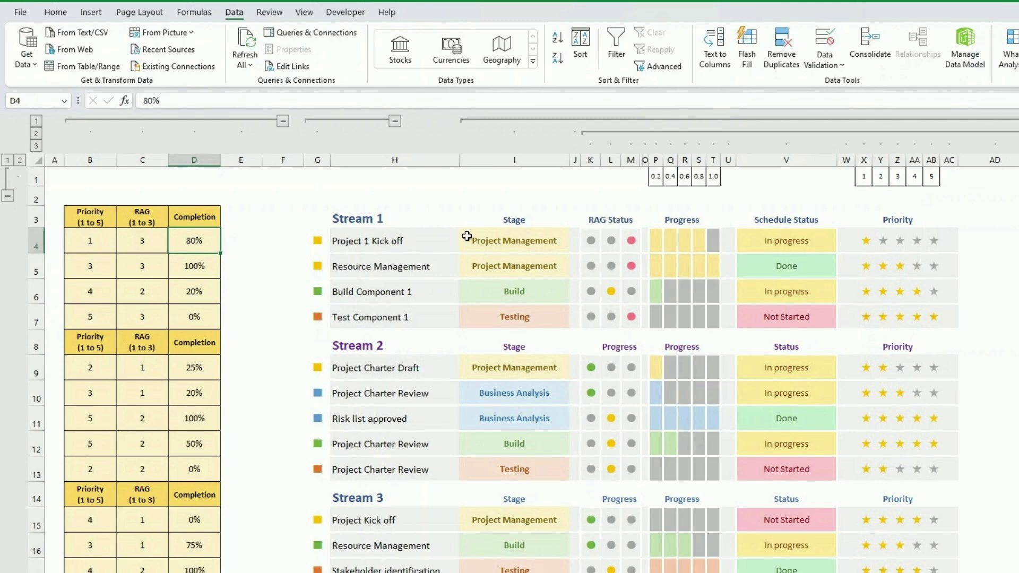
{"action": "left_click", "coordinate": [415, 240]}
{"action": "left_click", "coordinate": [487, 240]}
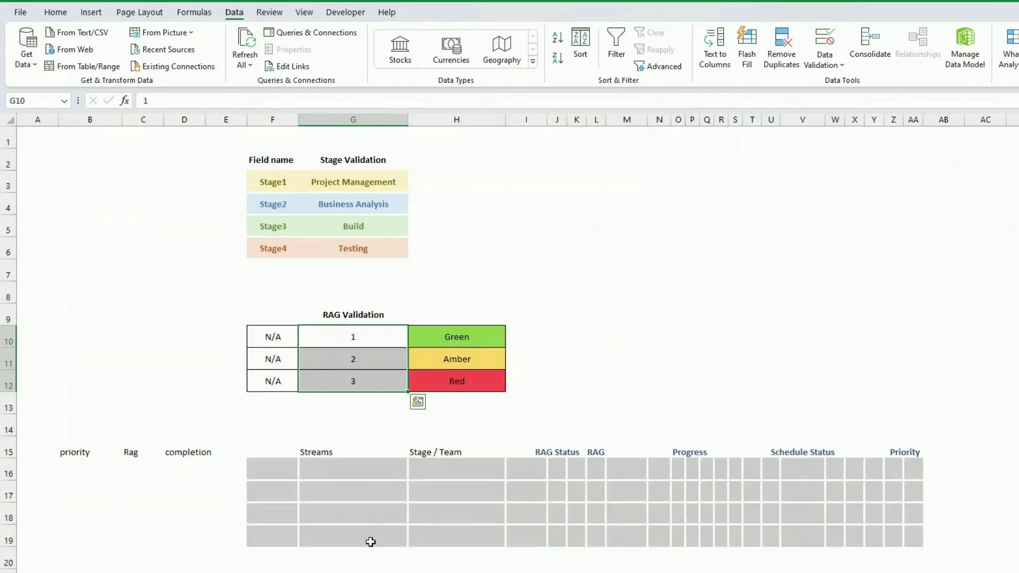
{"action": "mouse_move", "coordinate": [364, 179]}
{"action": "left_mouse_down"}
{"action": "mouse_move", "coordinate": [274, 178]}
{"action": "mouse_move", "coordinate": [363, 183]}
{"action": "left_mouse_up"}
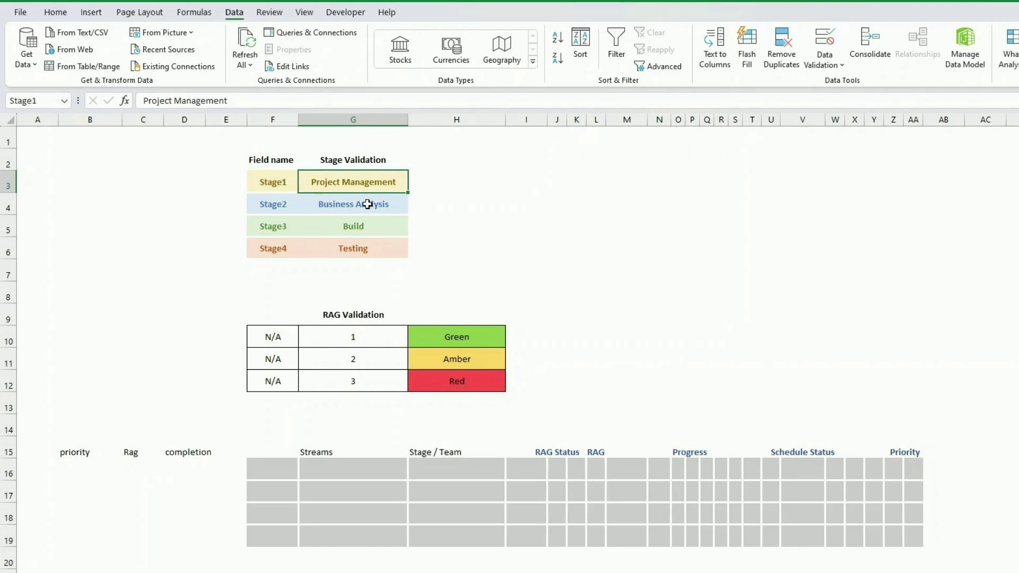
{"action": "left_click", "coordinate": [388, 203]}
{"action": "left_click", "coordinate": [385, 225]}
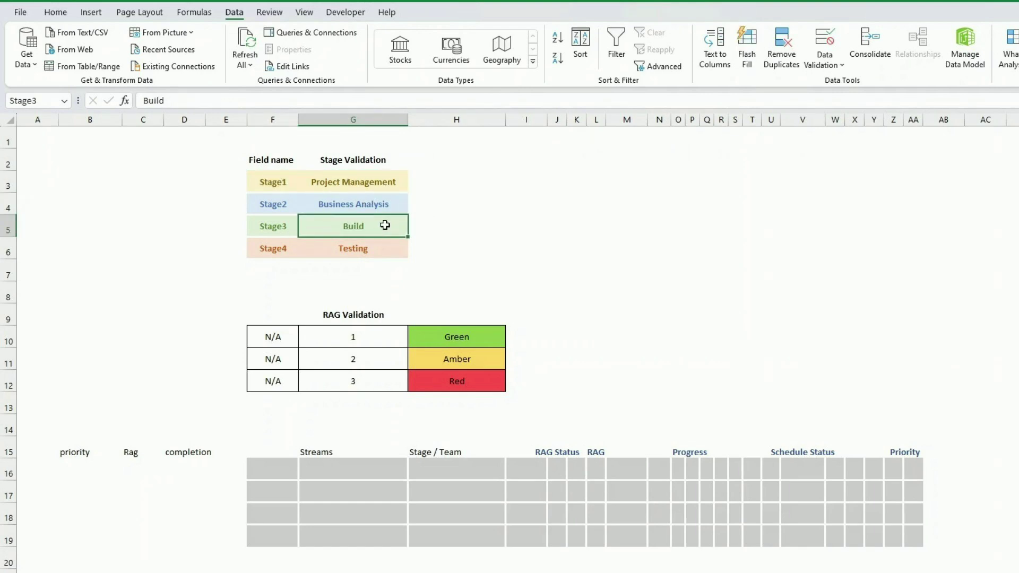
{"action": "left_click", "coordinate": [372, 249]}
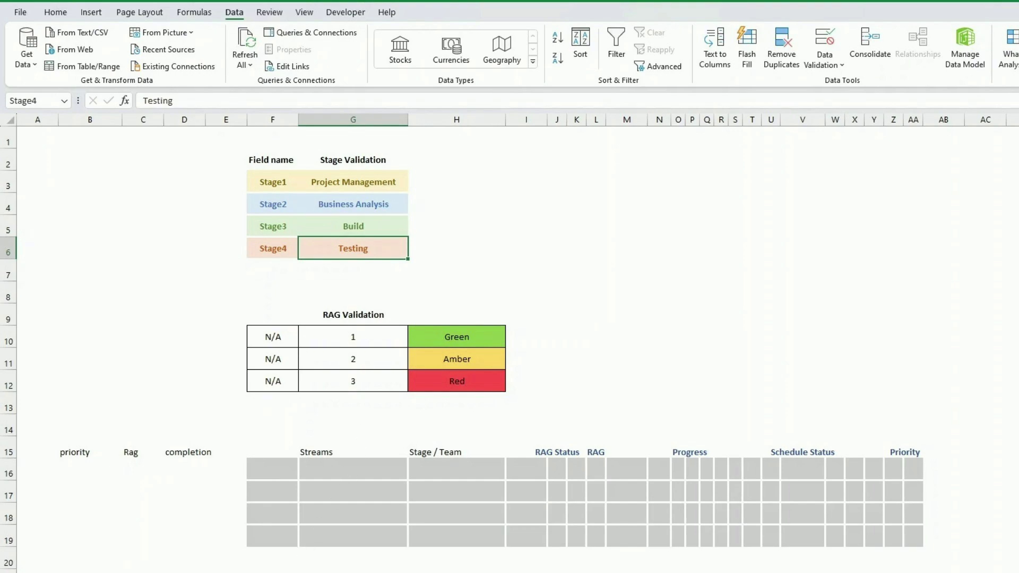
{"action": "key", "text": "ctrl+Page_Up"}
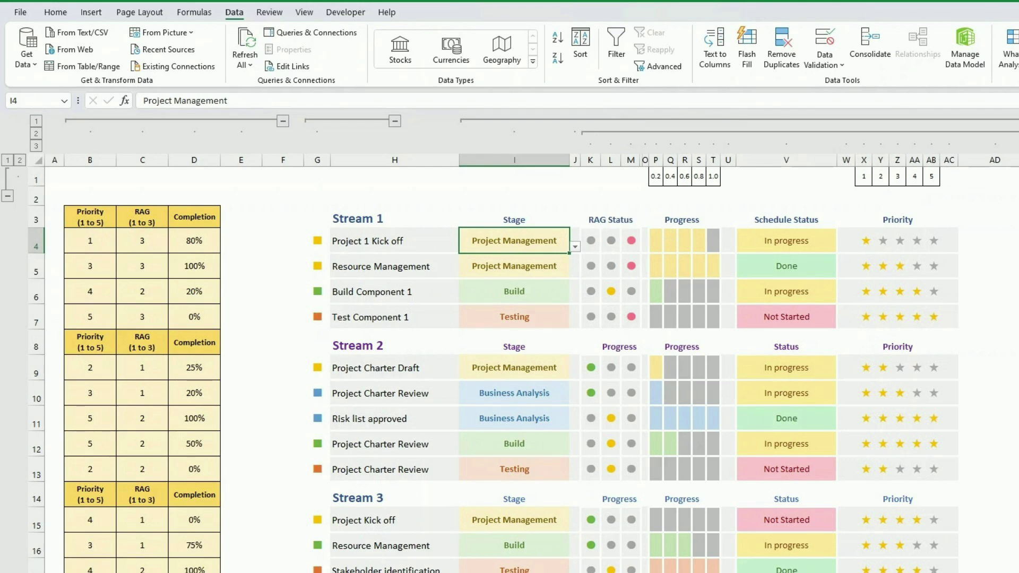
Step: Open the =I4=Stage4 colour rule for editing from the Stage column's conditional formatting rules
{"action": "left_click", "coordinate": [56, 13]}
{"action": "left_click", "coordinate": [590, 63]}
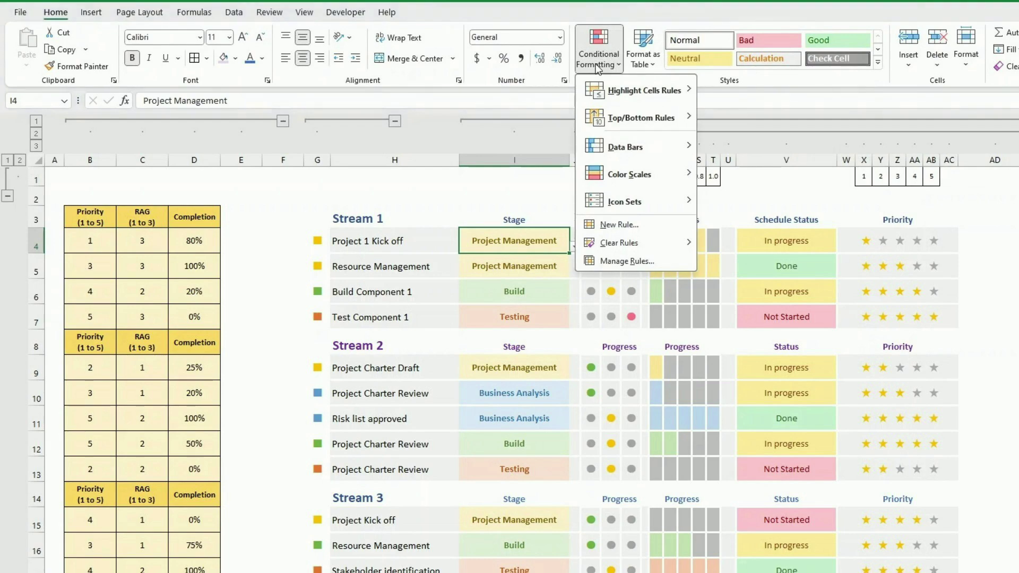
{"action": "left_click", "coordinate": [628, 261]}
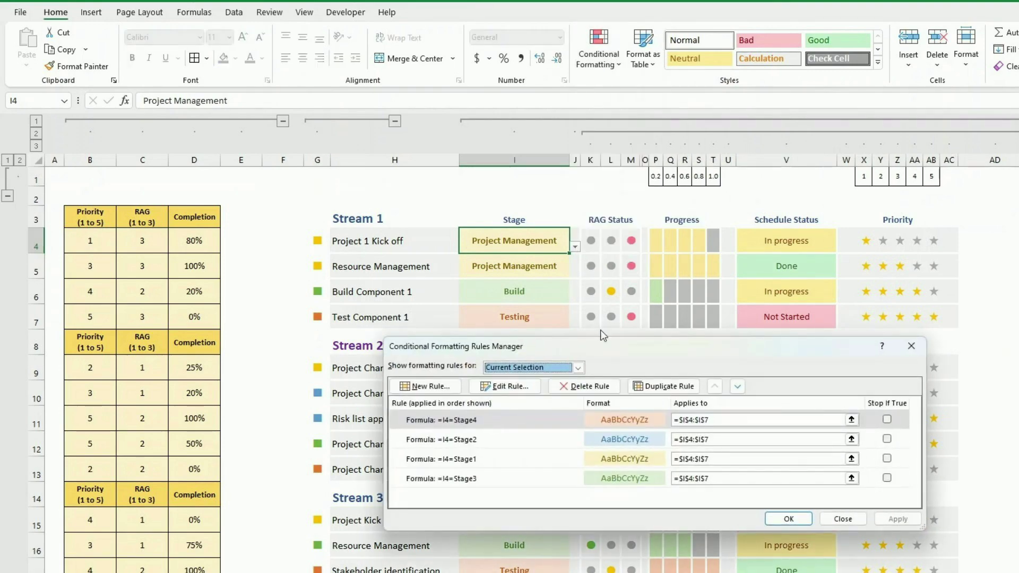
{"action": "left_click", "coordinate": [519, 421]}
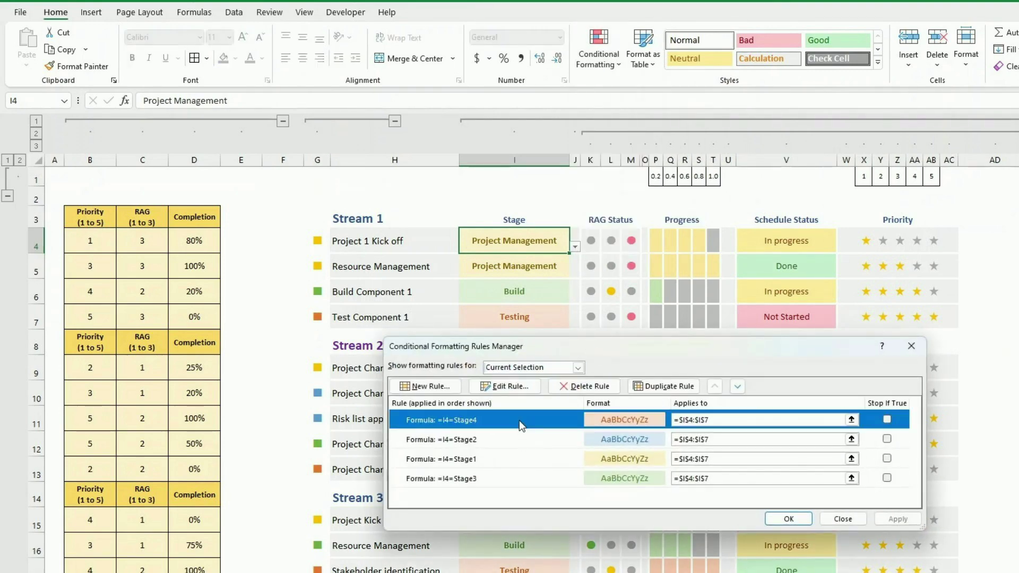
{"action": "left_click", "coordinate": [527, 388]}
{"action": "left_click_drag", "start_coordinate": [631, 326], "coordinate": [721, 196]}
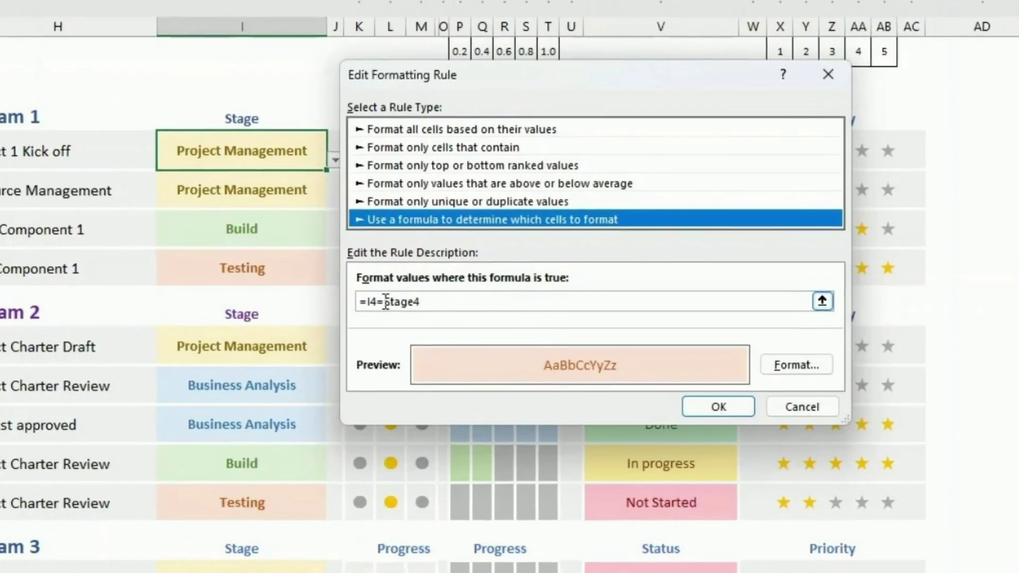
Step: Correct 'stage4' to 'Stage4' in the formula, then cancel the edit and close the rules
{"action": "left_click", "coordinate": [385, 301]}
{"action": "key", "text": "Delete"}
{"action": "type", "text": "S"}
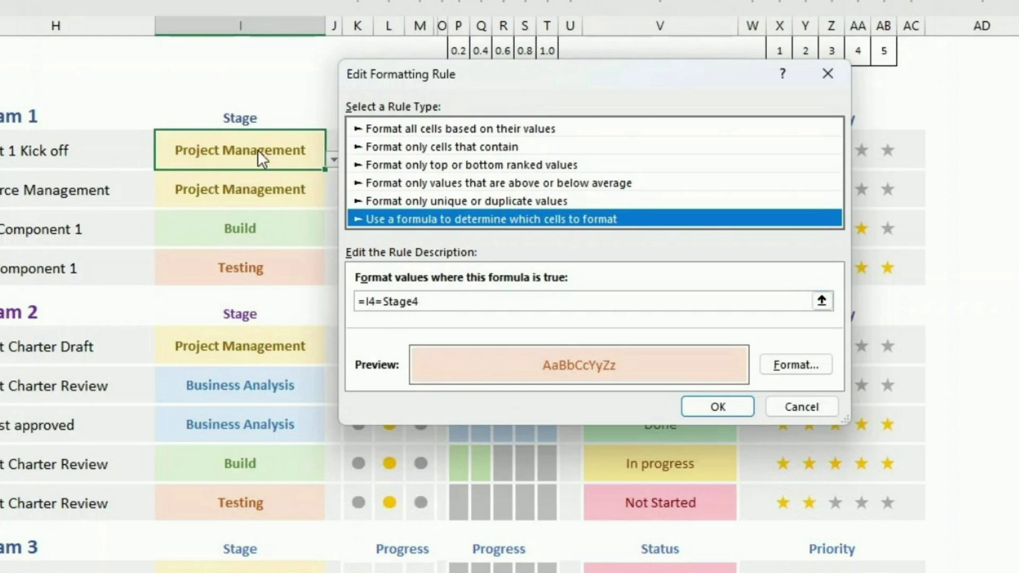
{"action": "left_click", "coordinate": [446, 304]}
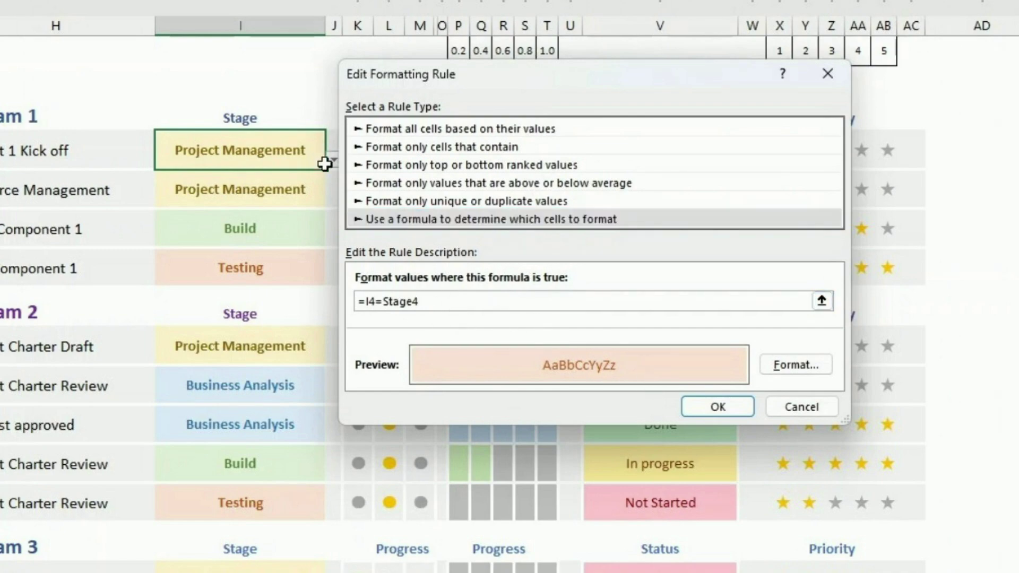
{"action": "left_click", "coordinate": [785, 407]}
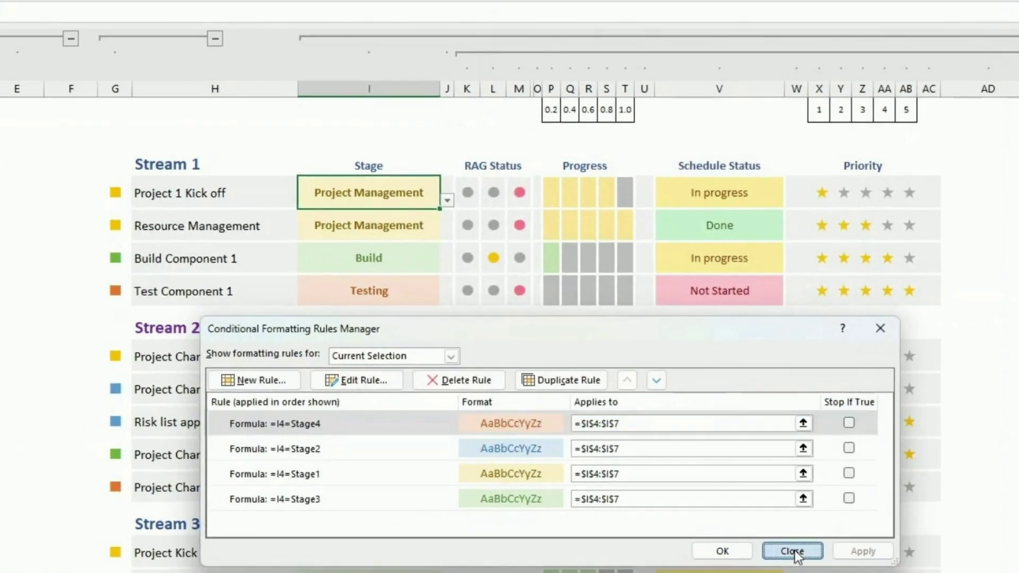
{"action": "left_click", "coordinate": [792, 551]}
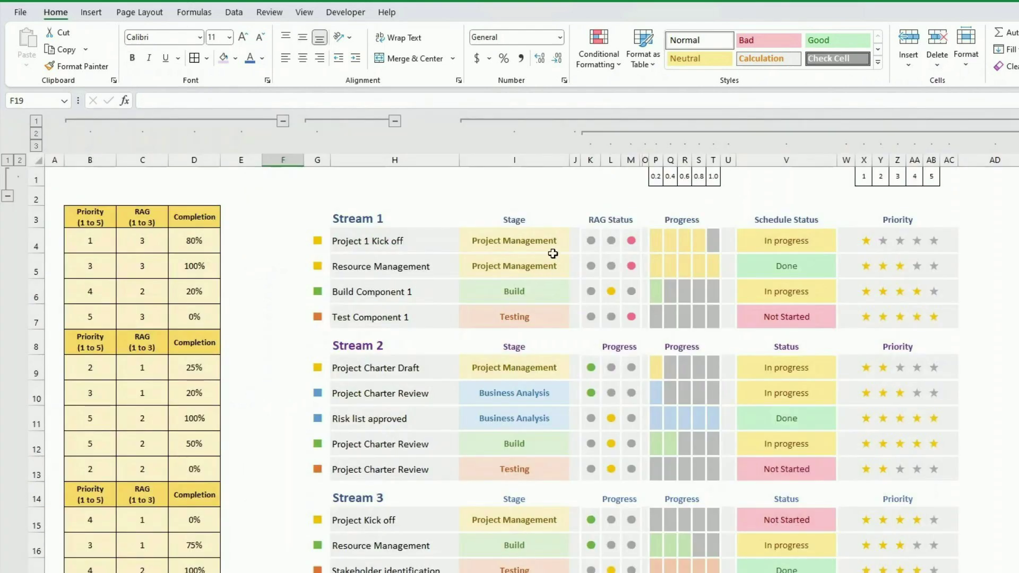
Step: Switch Project 1 Kick off's stage to Testing, then back to Project Management
{"action": "left_click", "coordinate": [544, 225]}
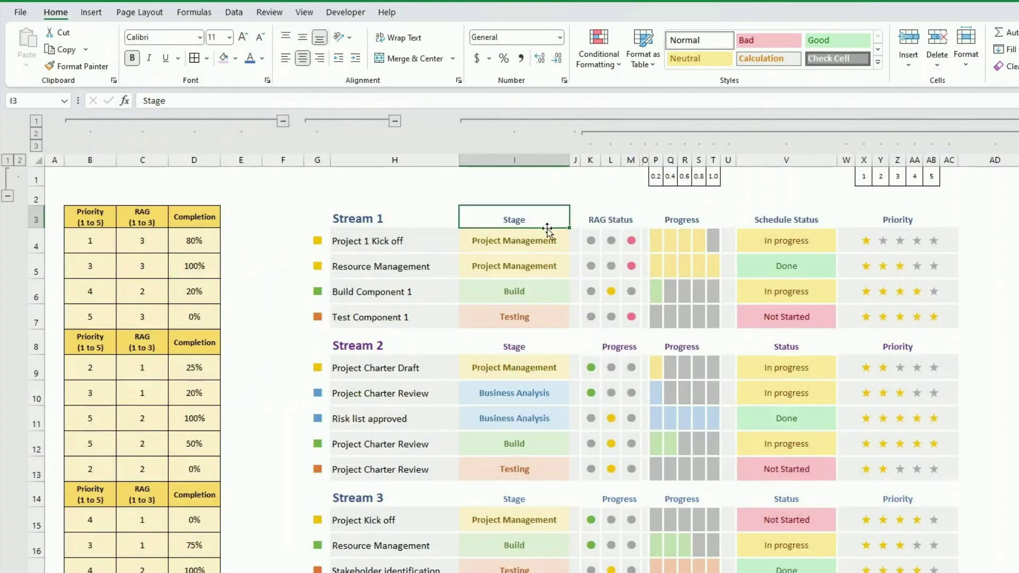
{"action": "left_click", "coordinate": [550, 235]}
{"action": "left_click", "coordinate": [575, 247]}
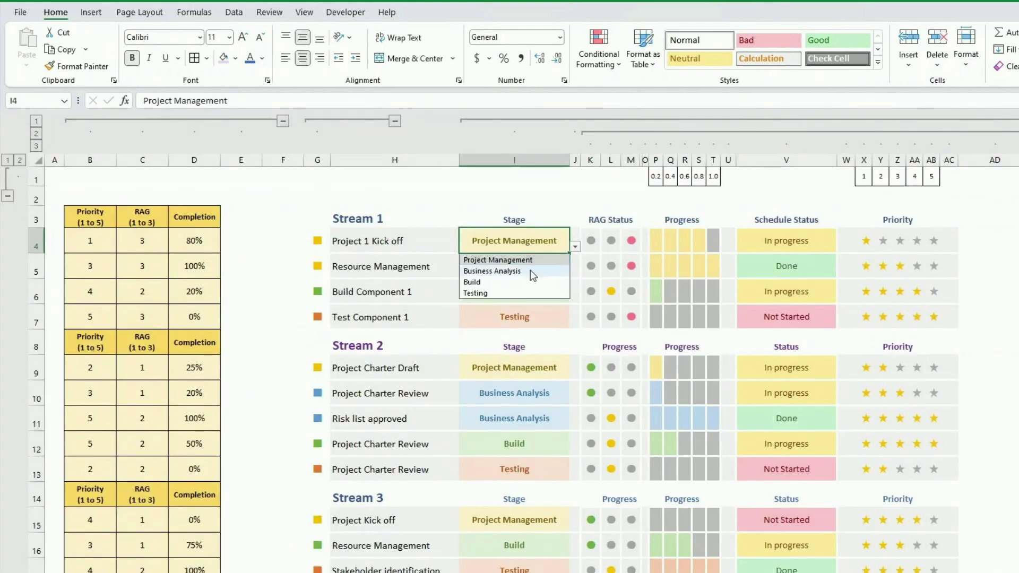
{"action": "left_click", "coordinate": [501, 294]}
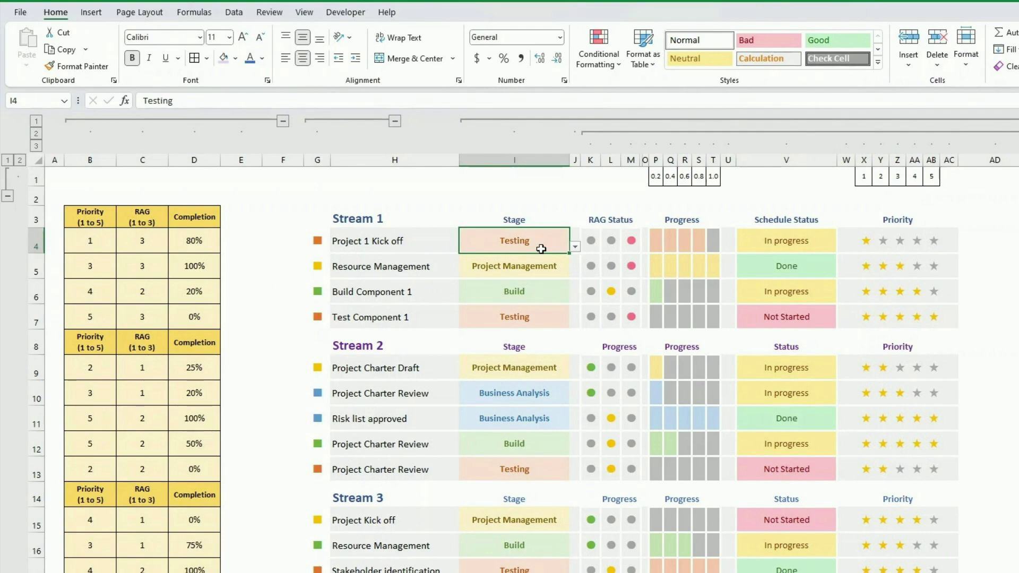
{"action": "left_click", "coordinate": [575, 247]}
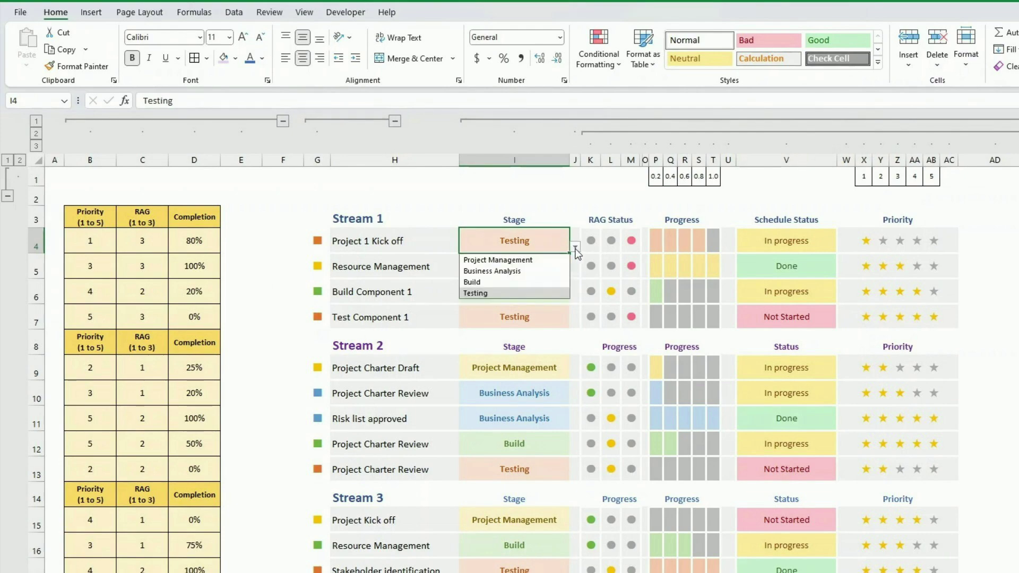
{"action": "left_click", "coordinate": [545, 256]}
Step: Set the stage colour rules to apply to =$I$4:$I$7
{"action": "left_click", "coordinate": [602, 62]}
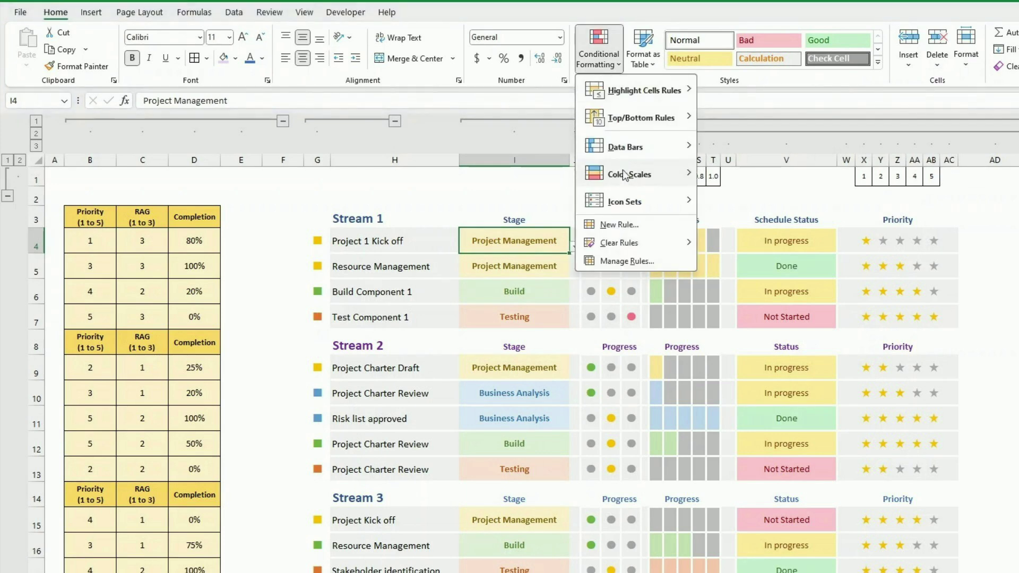
{"action": "left_click", "coordinate": [626, 260]}
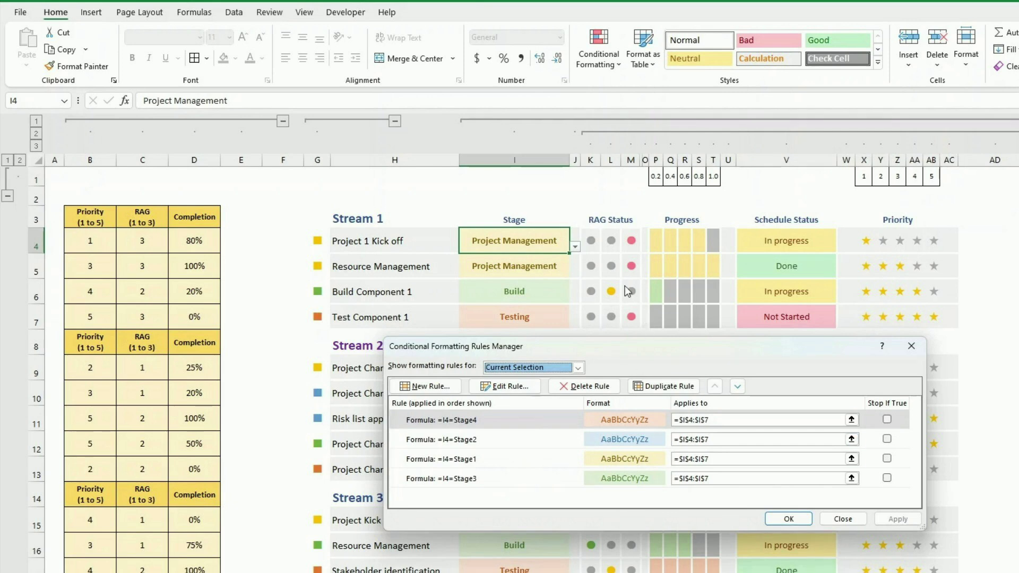
{"action": "left_click_drag", "start_coordinate": [620, 355], "coordinate": [531, 387]}
{"action": "left_click", "coordinate": [667, 453]}
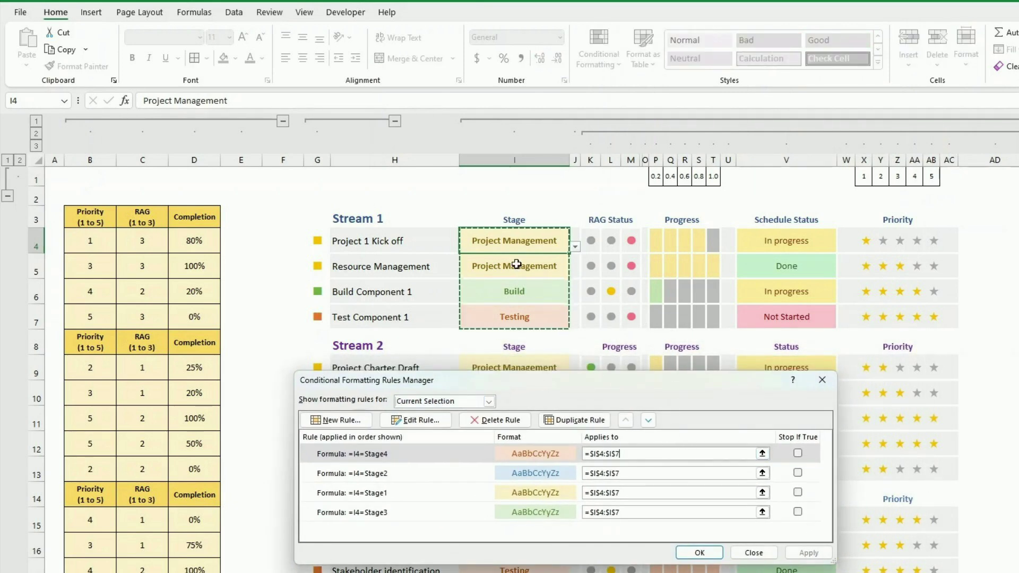
{"action": "left_click_drag", "start_coordinate": [499, 239], "coordinate": [502, 321]}
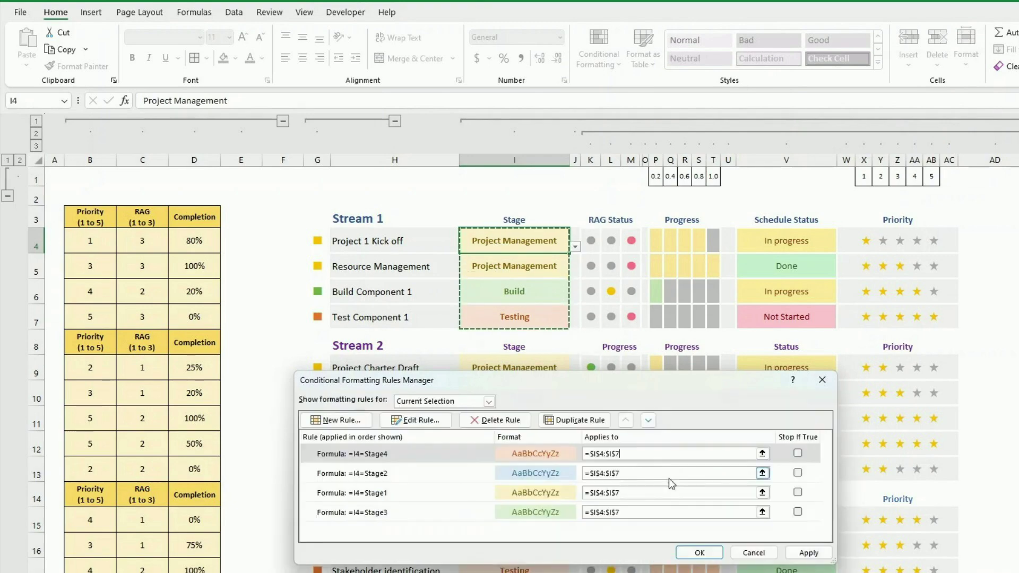
{"action": "key", "text": "Return"}
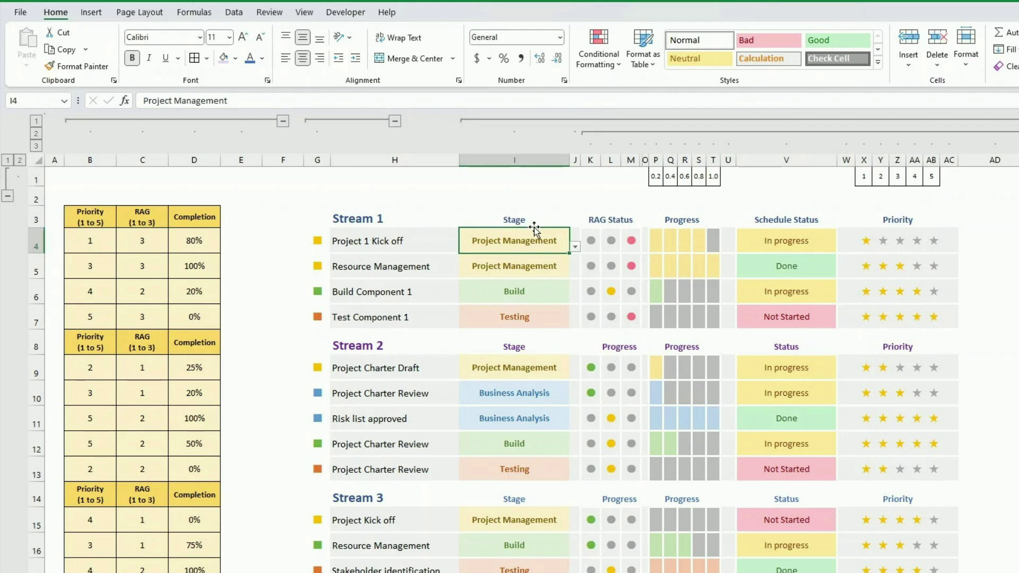
{"action": "left_click", "coordinate": [317, 240]}
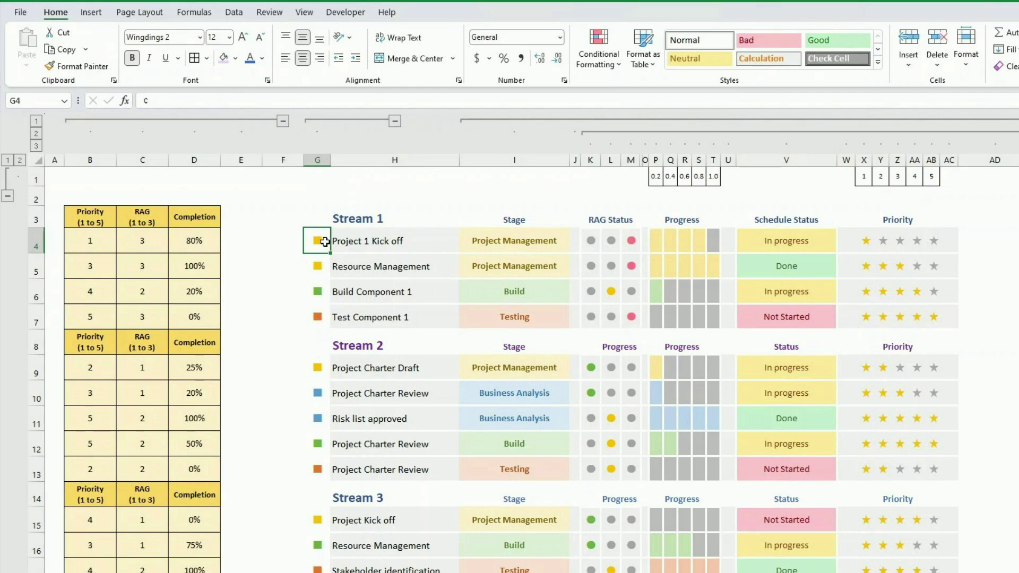
{"action": "left_click", "coordinate": [92, 13]}
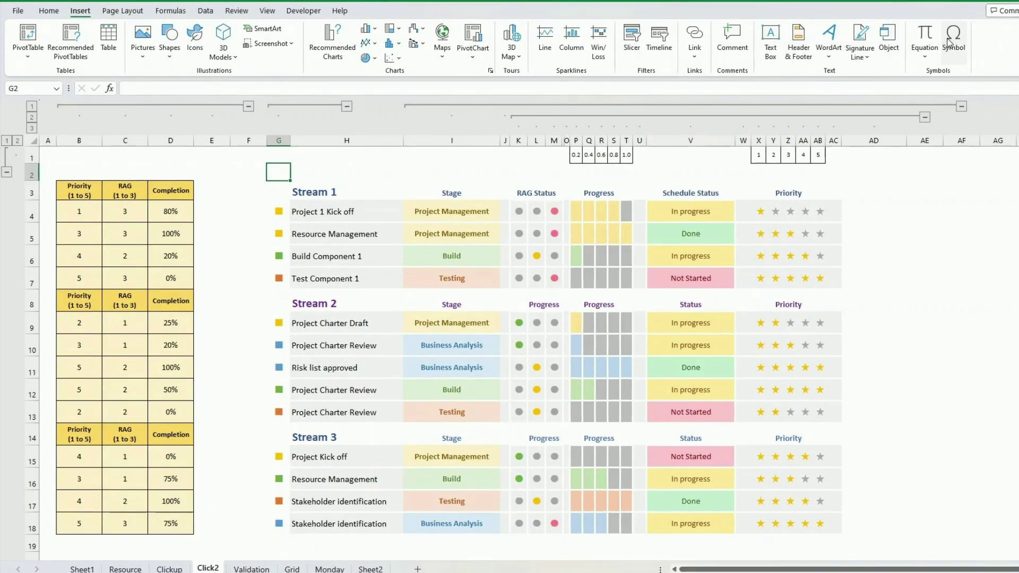
{"action": "left_click", "coordinate": [955, 39]}
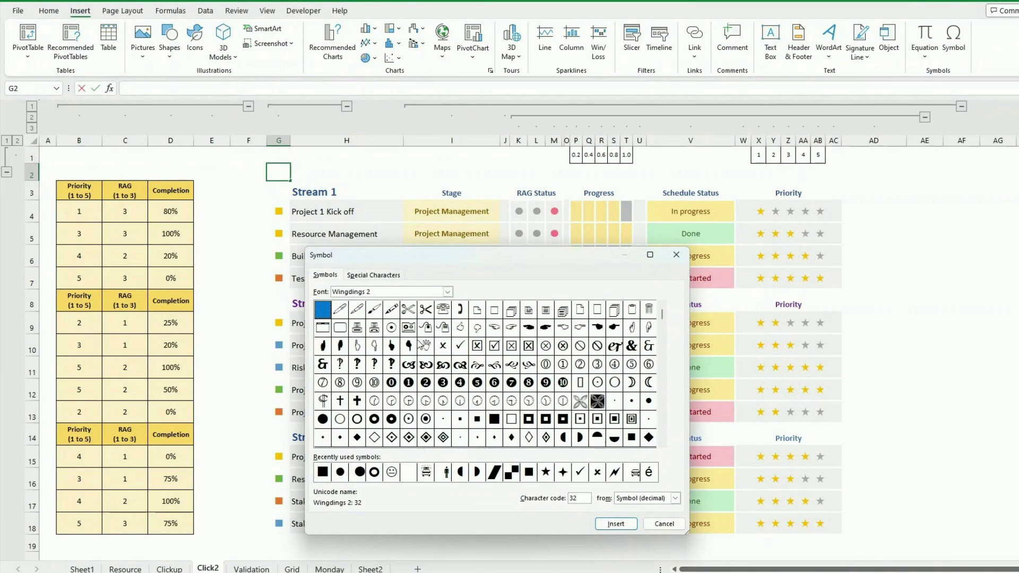
{"action": "left_click", "coordinate": [495, 422]}
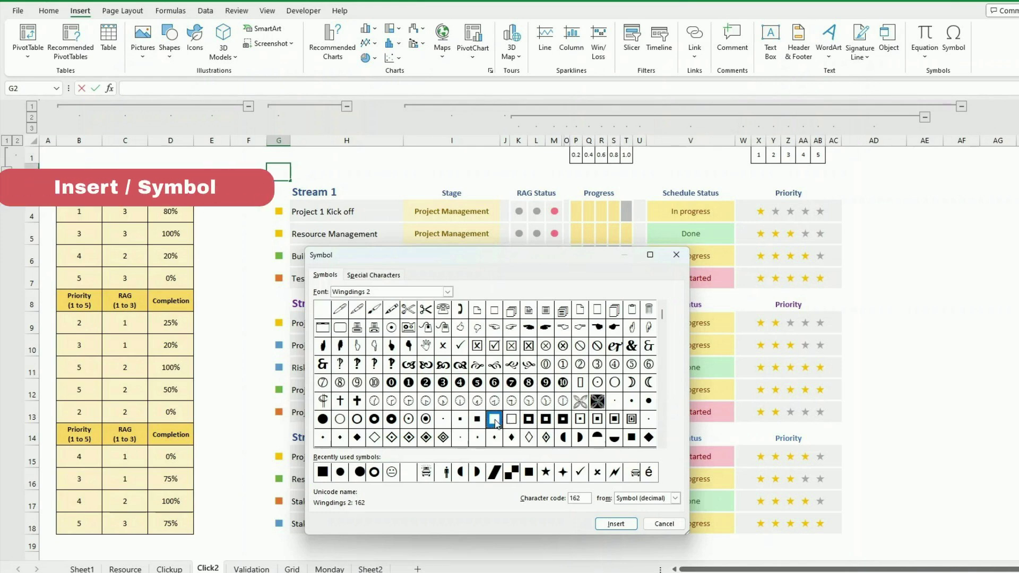
{"action": "left_click", "coordinate": [615, 524]}
{"action": "left_click", "coordinate": [664, 524]}
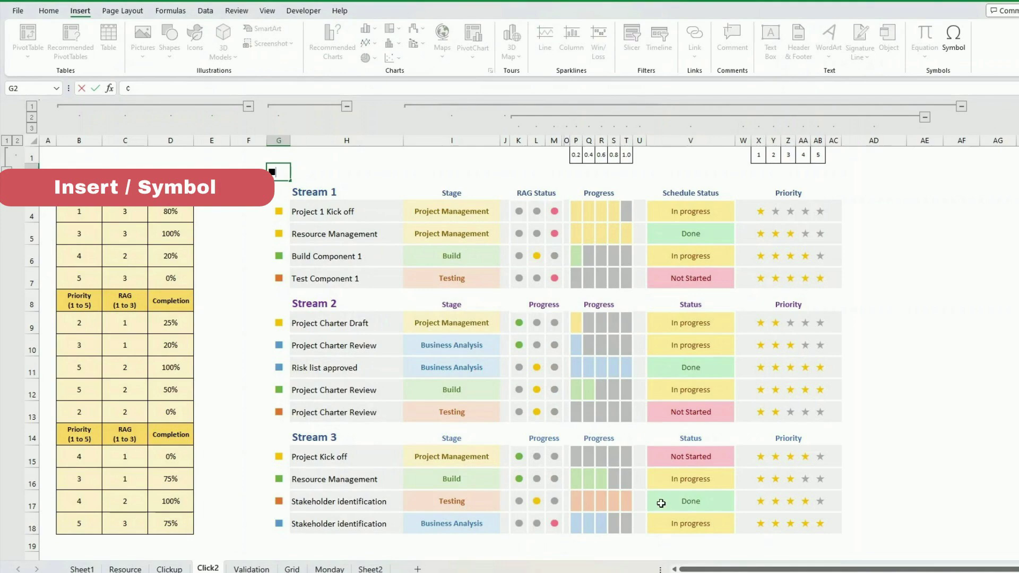
{"action": "left_click_drag", "start_coordinate": [345, 172], "coordinate": [276, 171]}
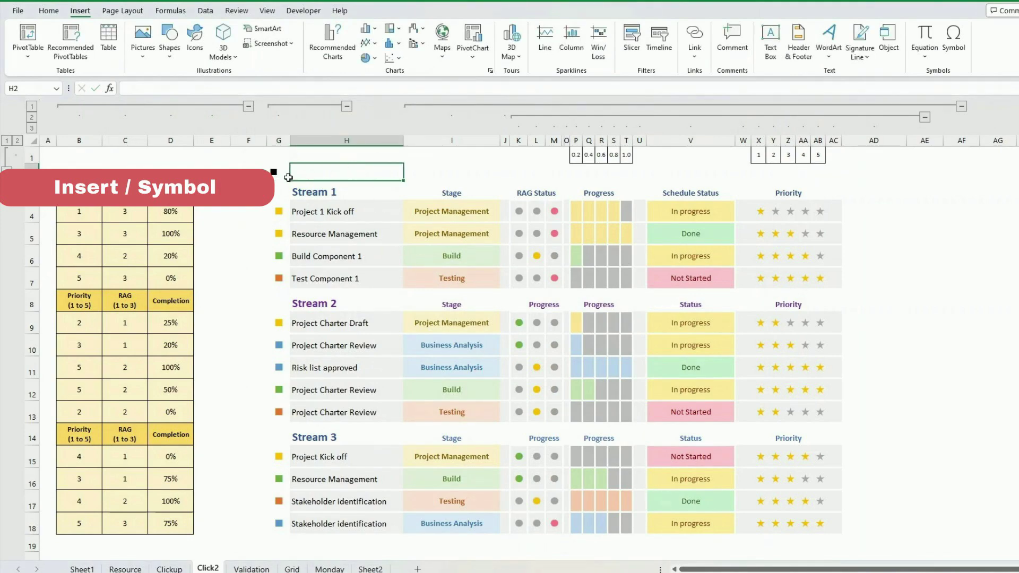
{"action": "left_click", "coordinate": [277, 173]}
{"action": "key", "text": "Delete"}
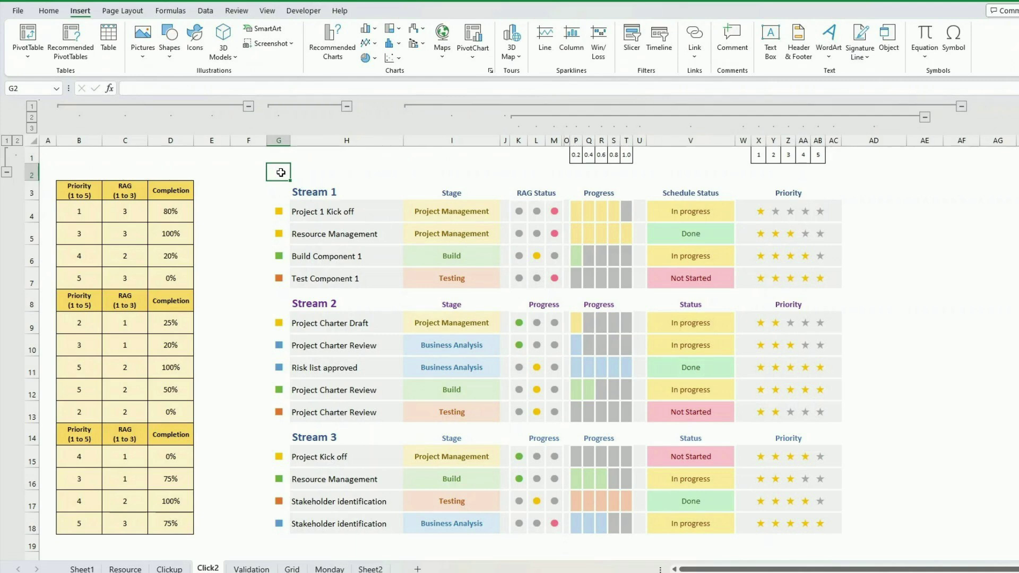
{"action": "left_click", "coordinate": [284, 208]}
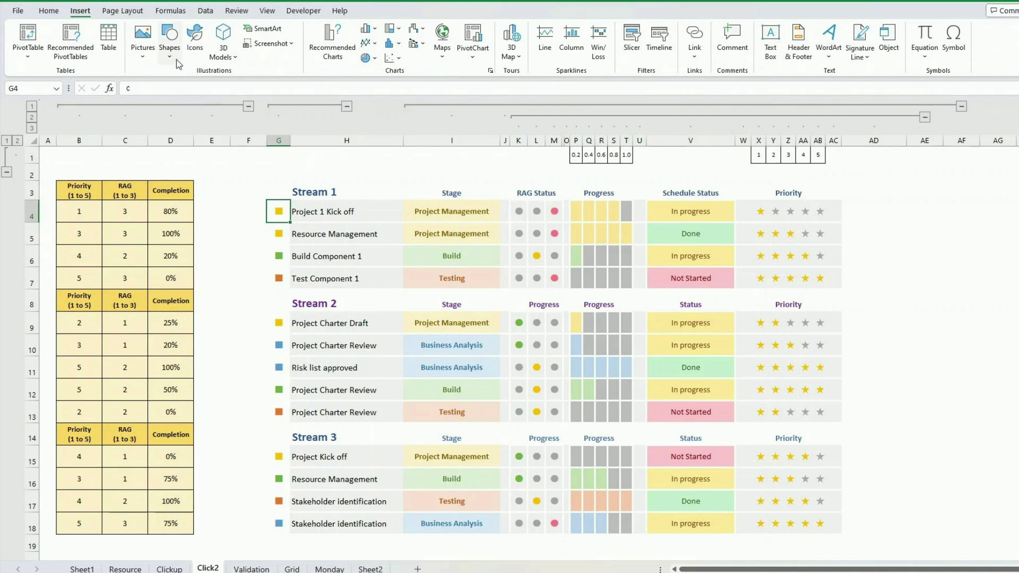
{"action": "left_click", "coordinate": [49, 11]}
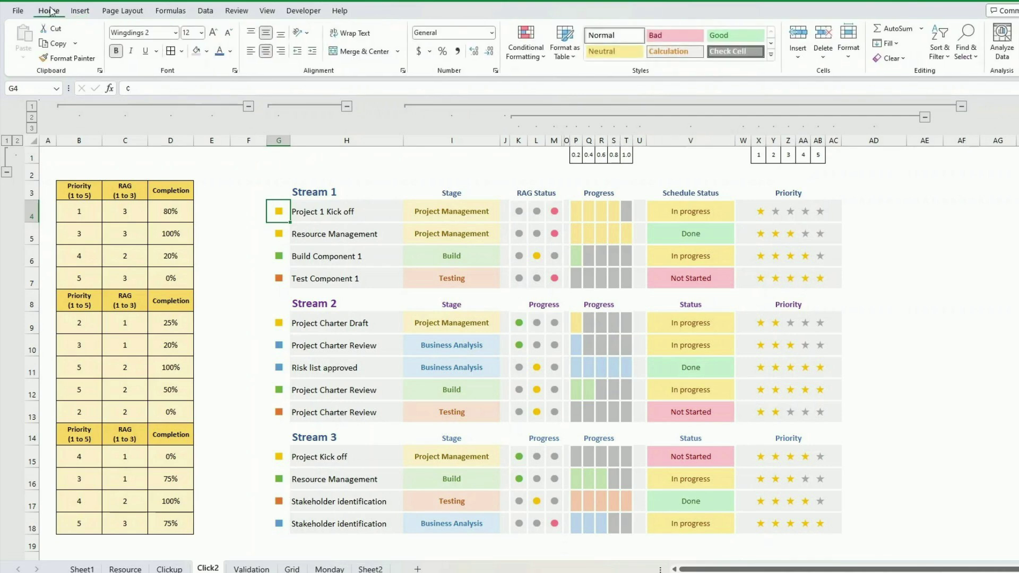
{"action": "left_click", "coordinate": [541, 57]}
{"action": "left_click", "coordinate": [536, 237]}
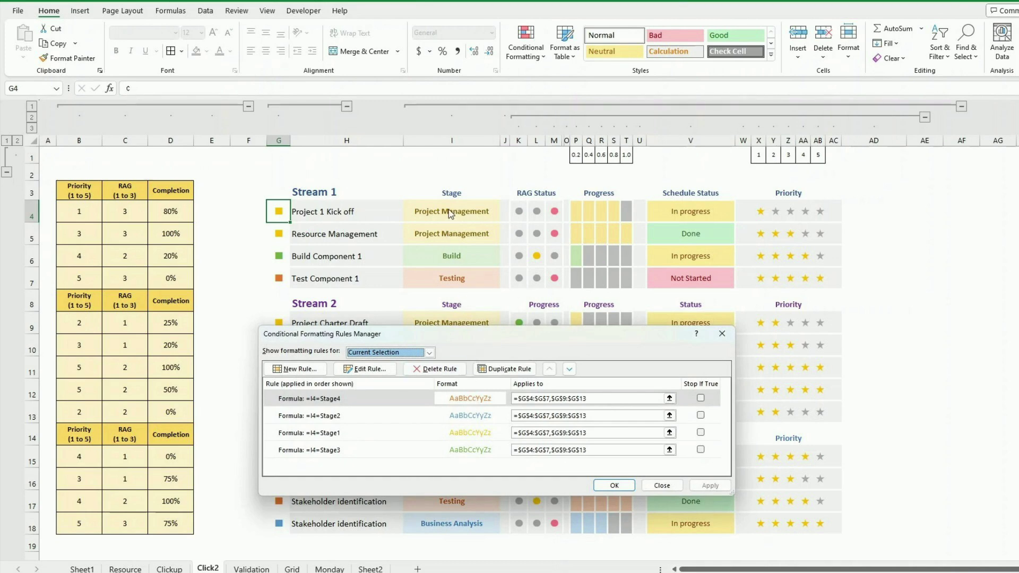
{"action": "left_click", "coordinate": [469, 401]}
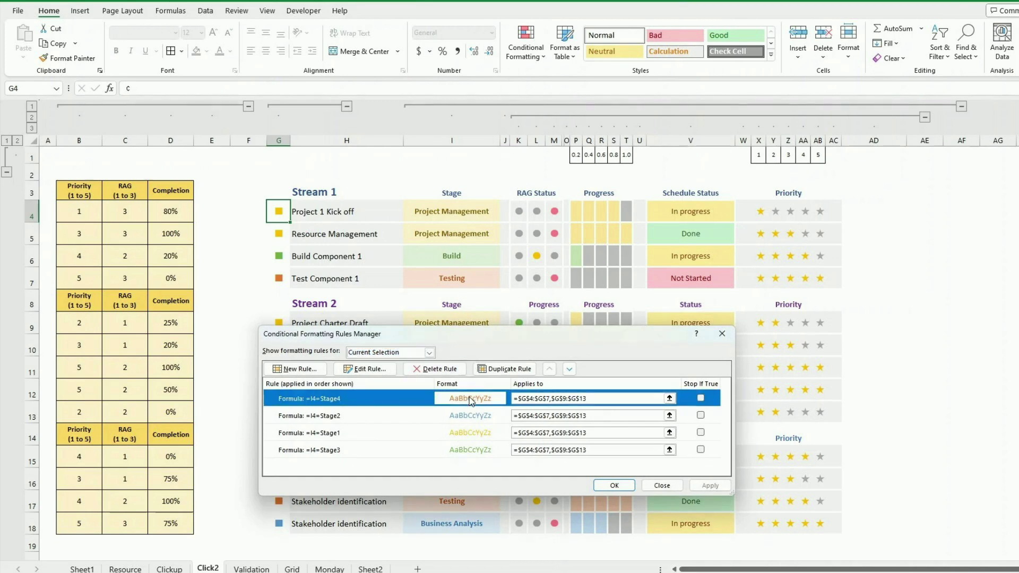
{"action": "left_click", "coordinate": [412, 433]}
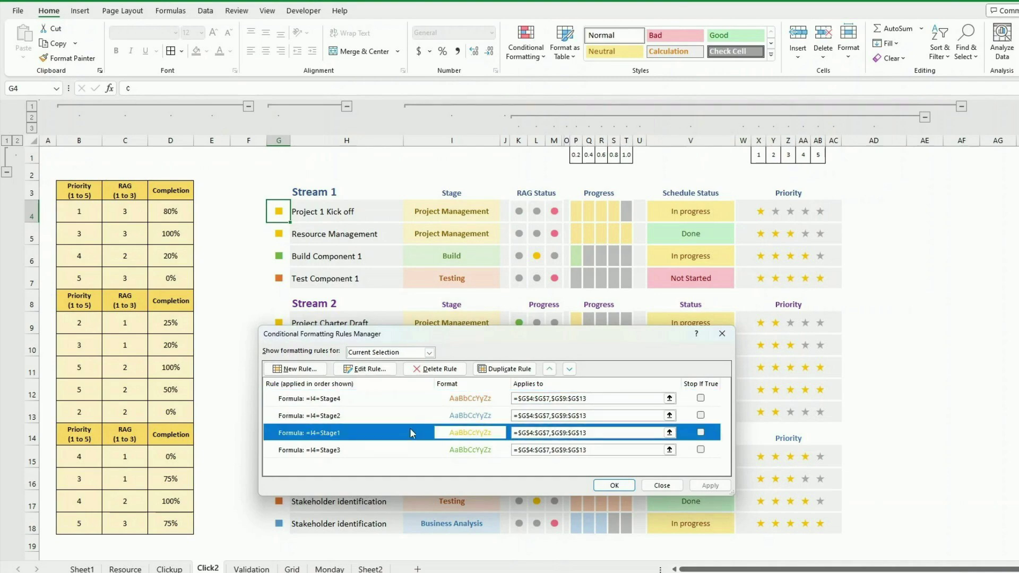
{"action": "left_click", "coordinate": [370, 370]}
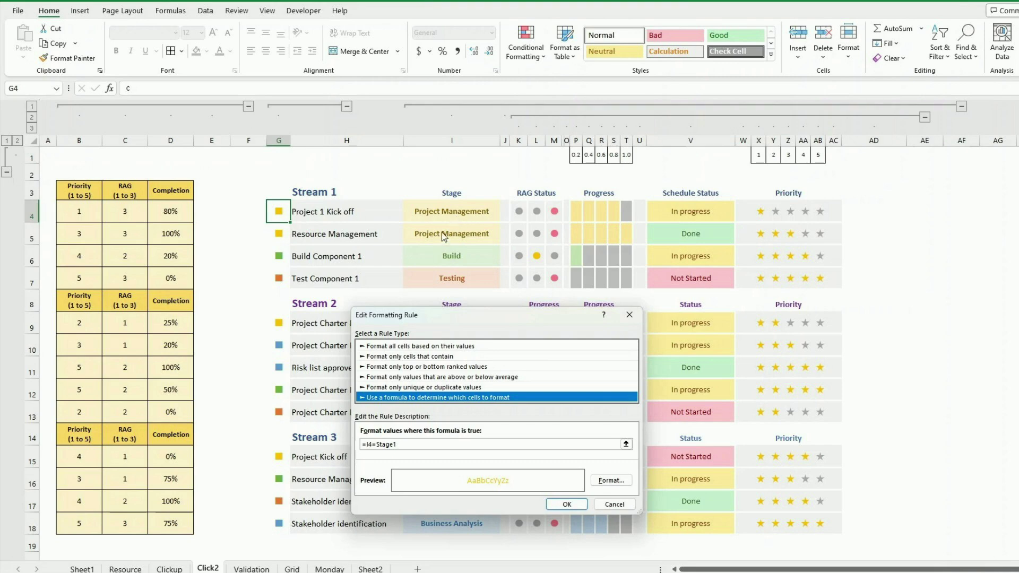
{"action": "left_click", "coordinate": [406, 444]}
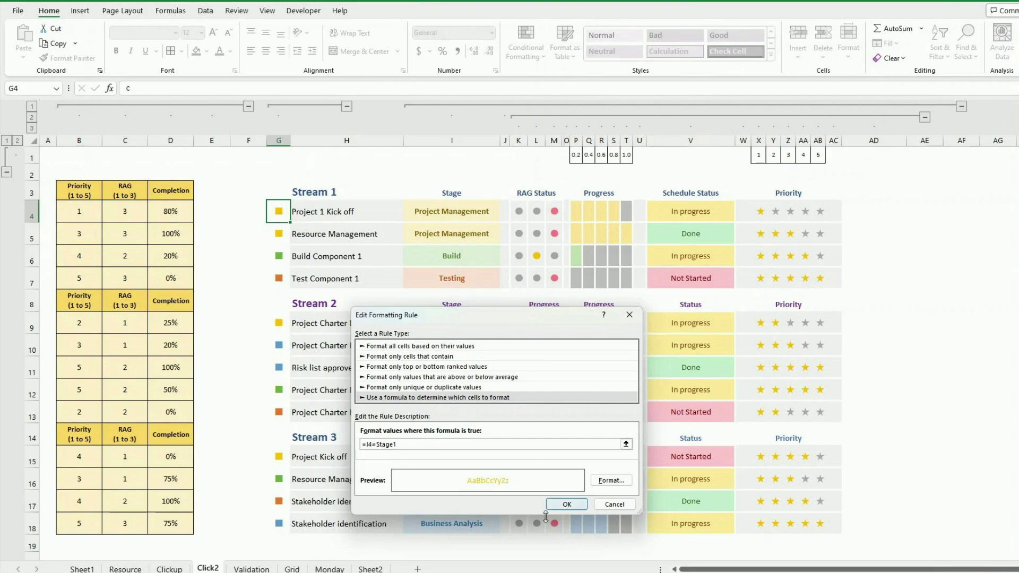
{"action": "left_click", "coordinate": [614, 505]}
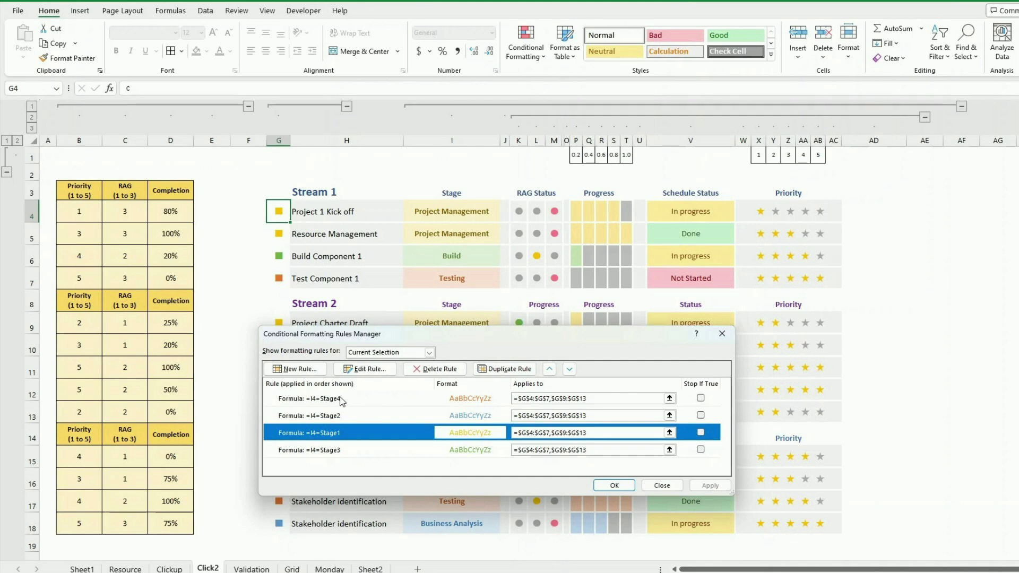
{"action": "left_click", "coordinate": [663, 486]}
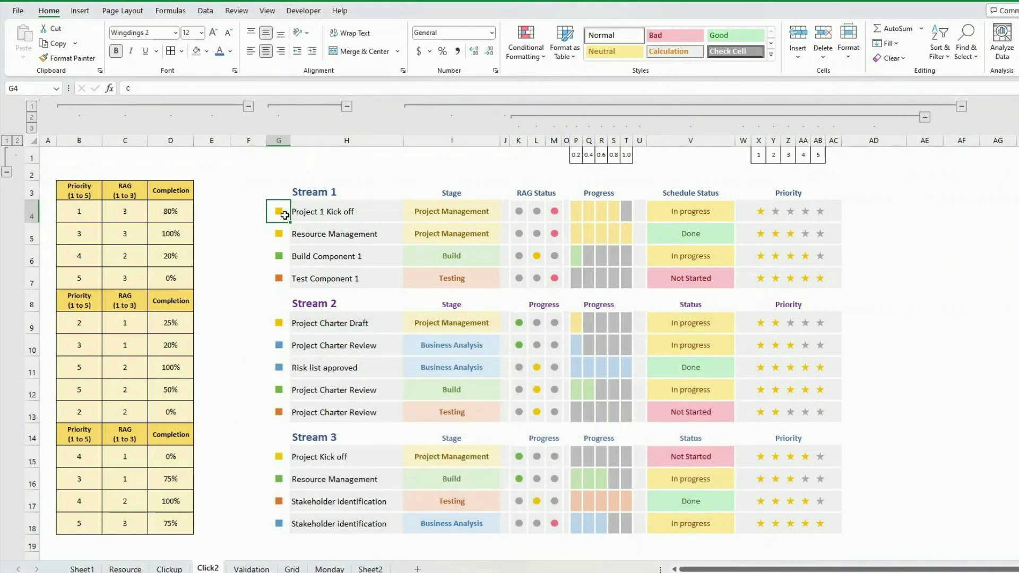
{"action": "left_click", "coordinate": [441, 212]}
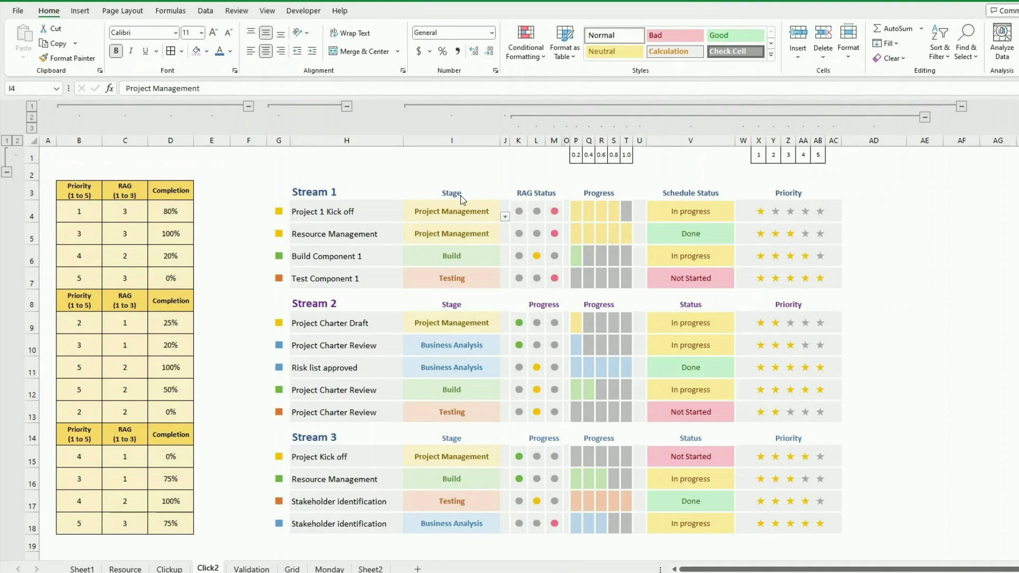
{"action": "left_click", "coordinate": [518, 217]}
{"action": "left_click_drag", "start_coordinate": [519, 217], "coordinate": [557, 214]}
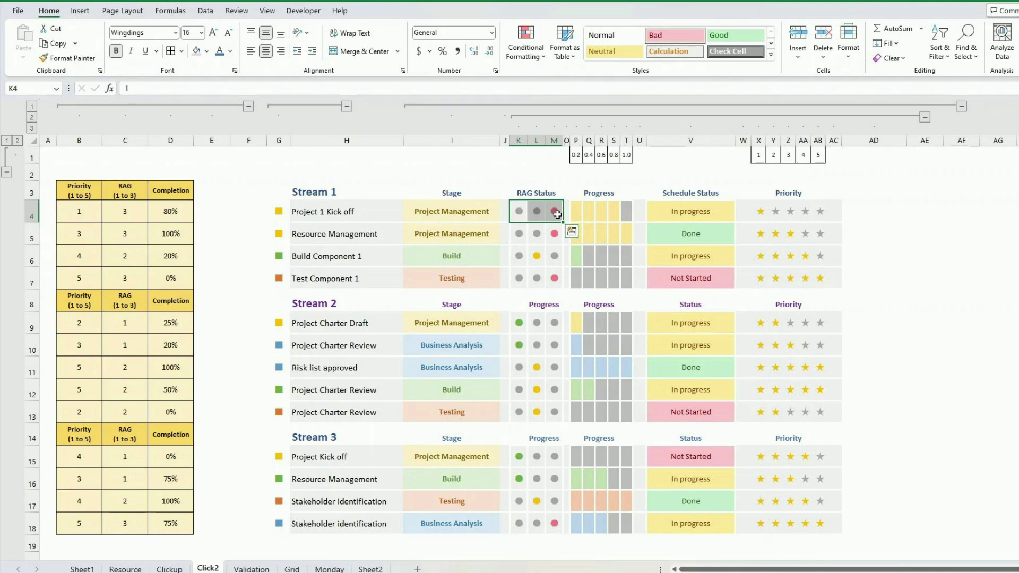
{"action": "left_click", "coordinate": [522, 217]}
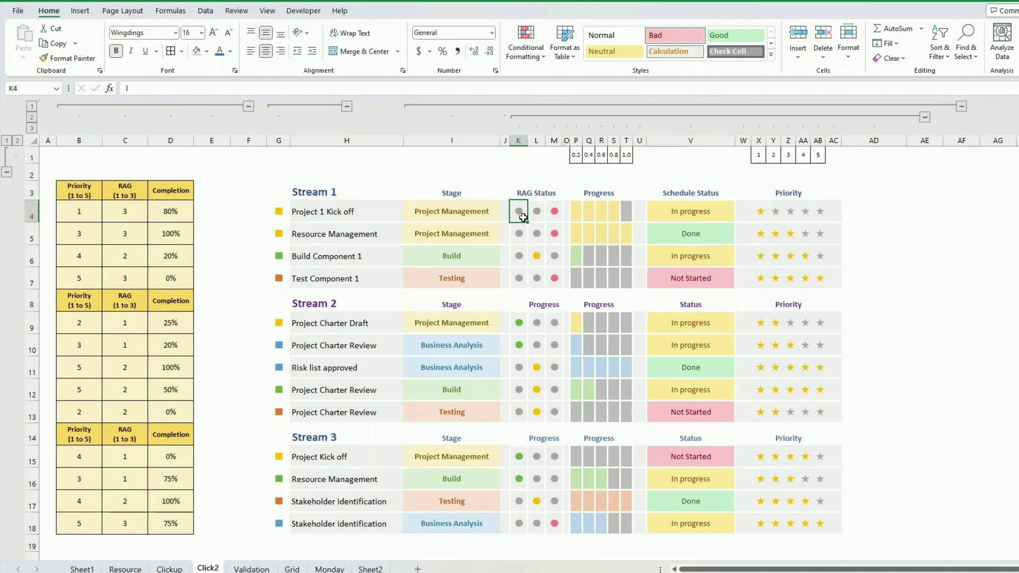
{"action": "left_click", "coordinate": [534, 217]}
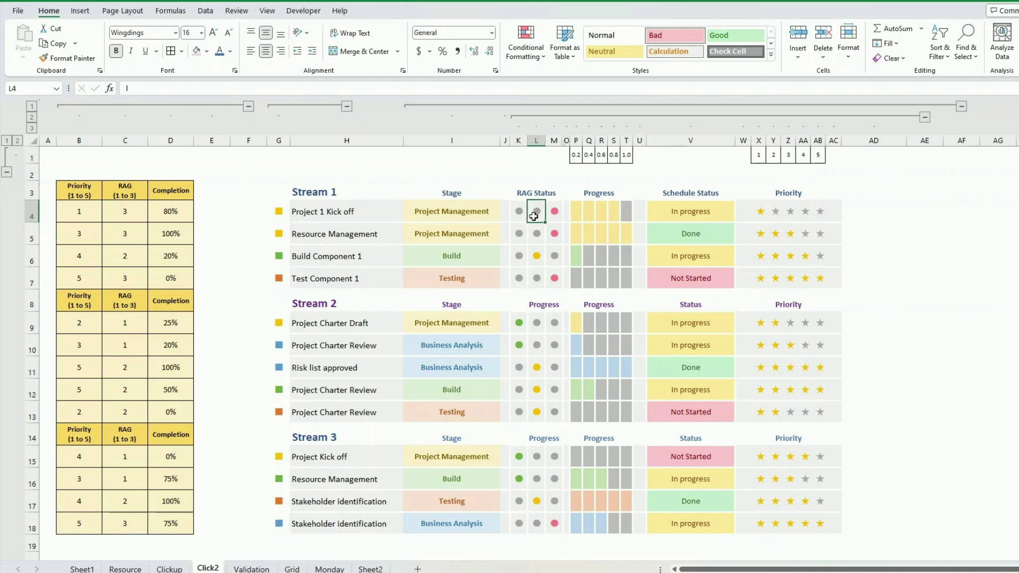
{"action": "left_click", "coordinate": [556, 218]}
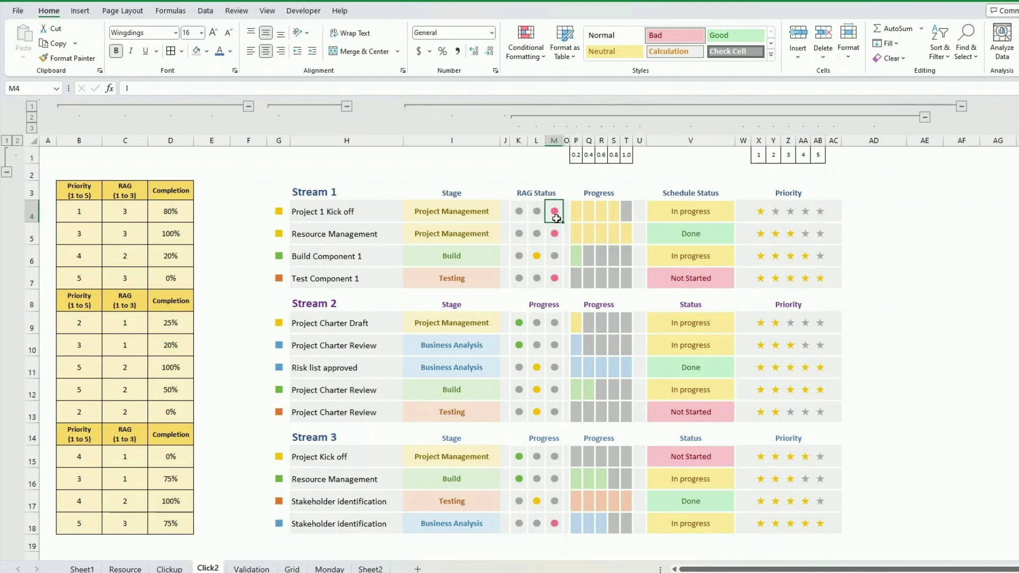
{"action": "left_click", "coordinate": [522, 220]}
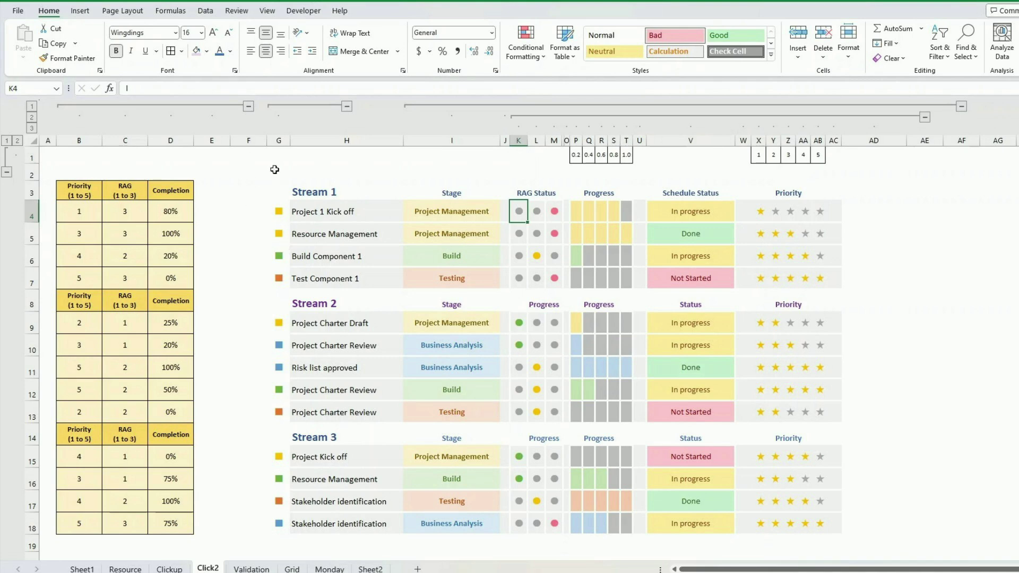
{"action": "left_click", "coordinate": [84, 13]}
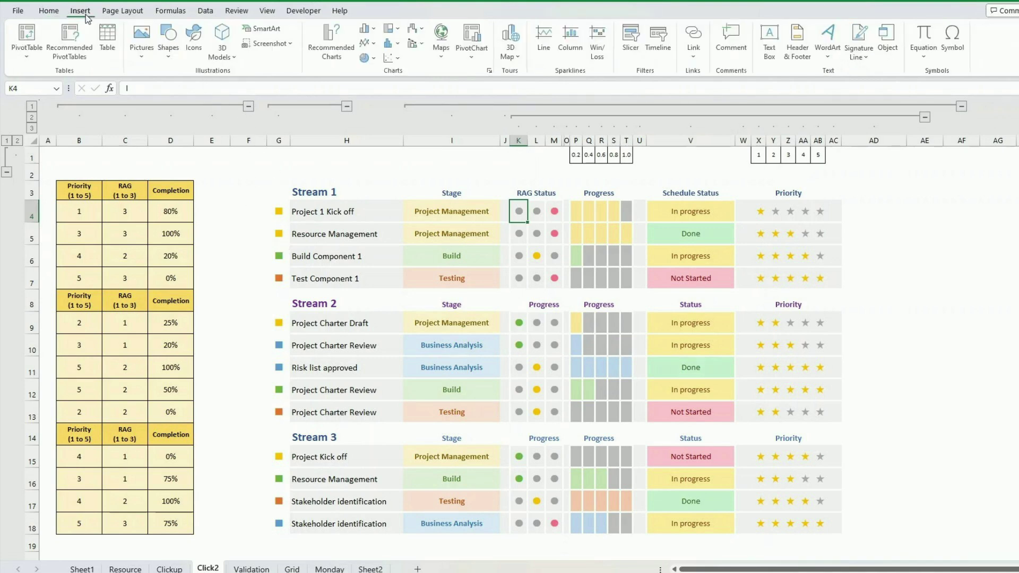
{"action": "left_click", "coordinate": [961, 48]}
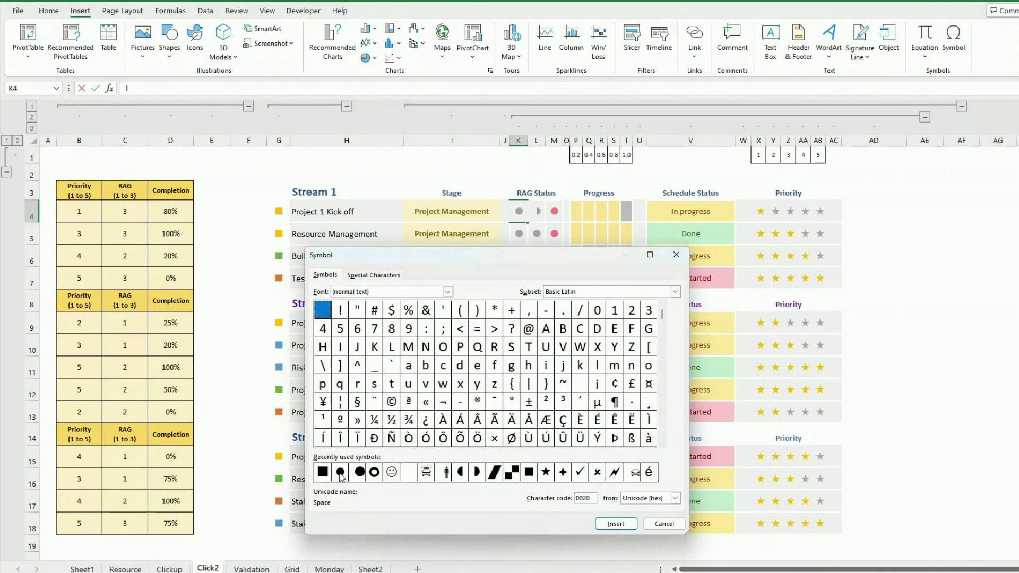
{"action": "left_click", "coordinate": [651, 524]}
{"action": "key", "text": "Return"}
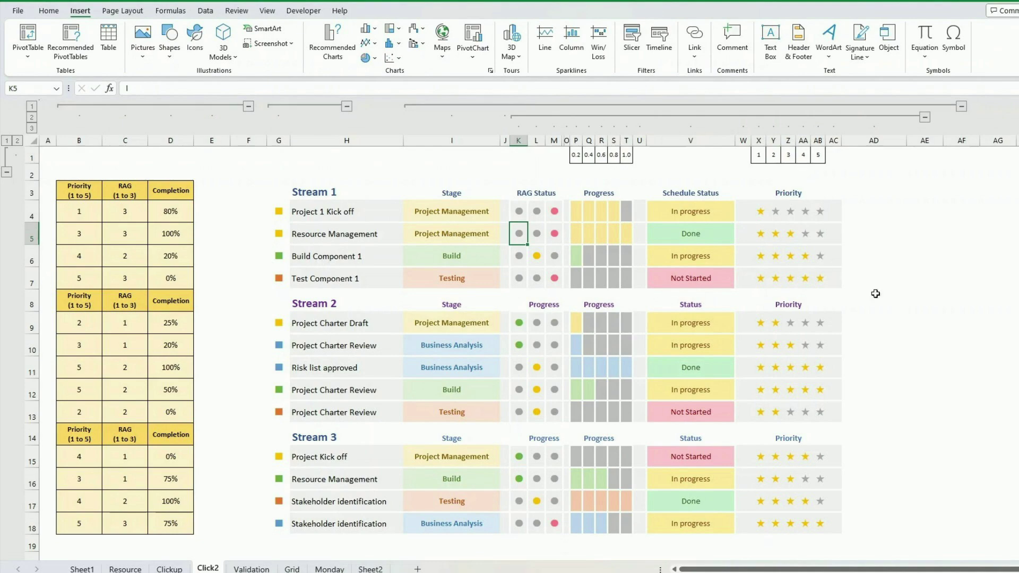
{"action": "left_click_drag", "start_coordinate": [514, 213], "coordinate": [536, 234]}
{"action": "left_click", "coordinate": [518, 209]}
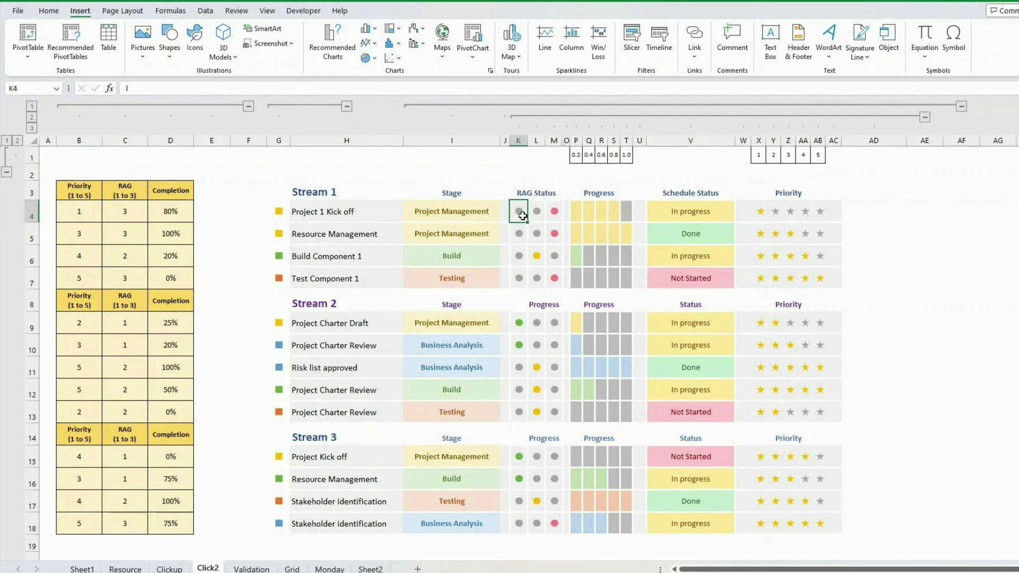
{"action": "left_click_drag", "start_coordinate": [522, 216], "coordinate": [552, 277]}
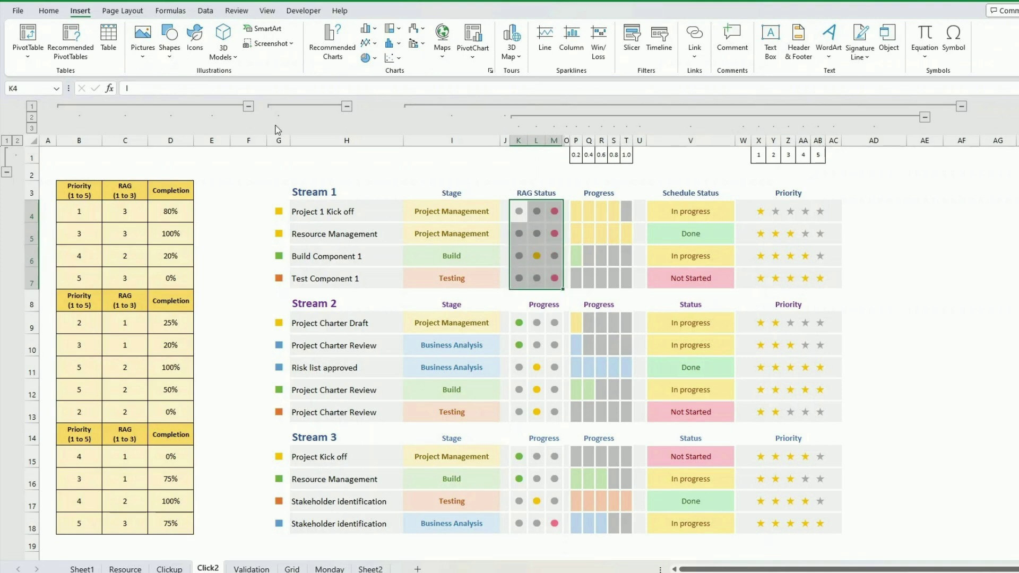
{"action": "left_click", "coordinate": [49, 11]}
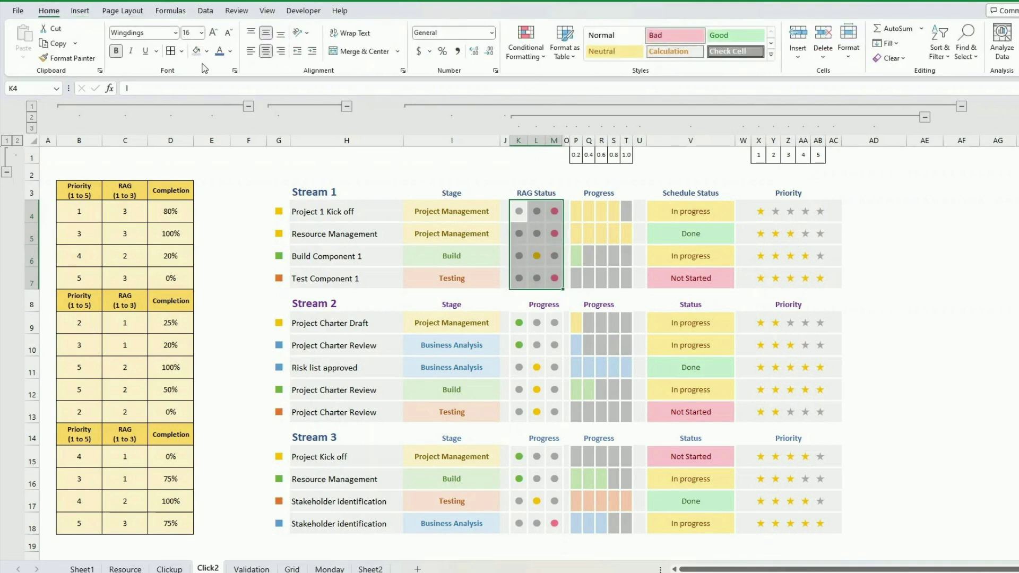
Step: Set the font colour of RAG dots K4:M7 to White, Background 1, Darker 35%
{"action": "left_click", "coordinate": [230, 51]}
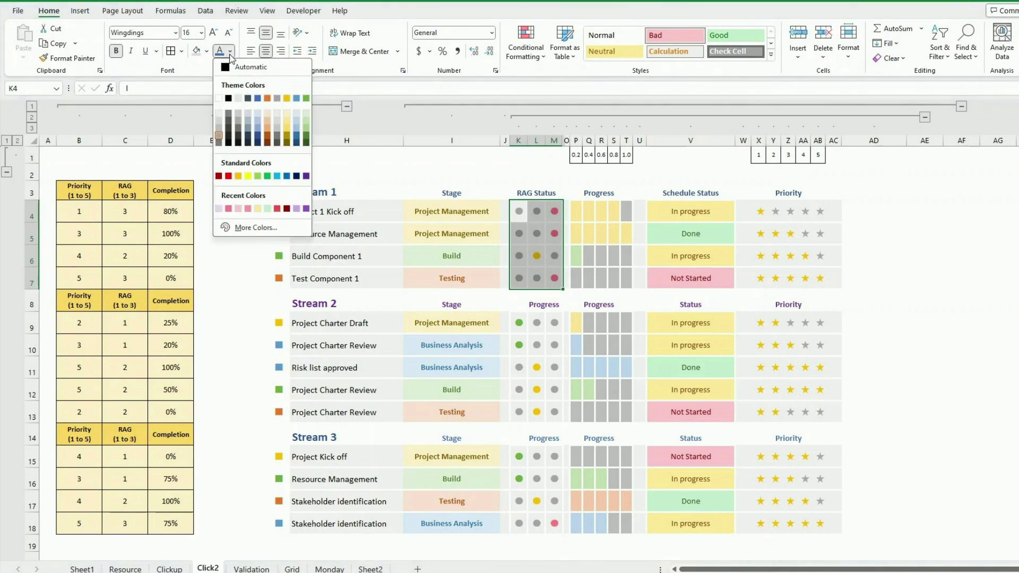
{"action": "left_click", "coordinate": [220, 137]}
{"action": "left_click", "coordinate": [533, 212]}
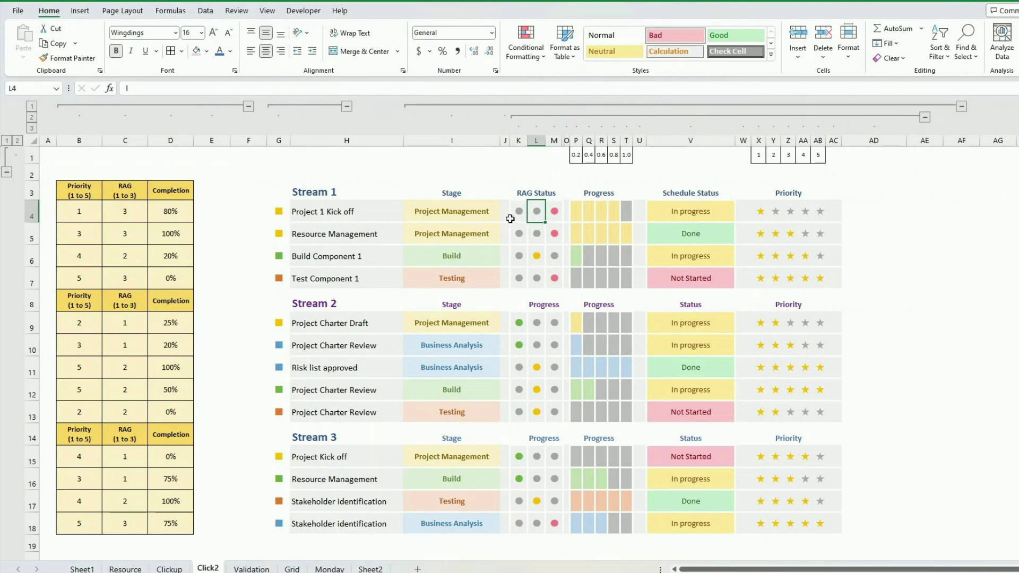
{"action": "left_click", "coordinate": [516, 212]}
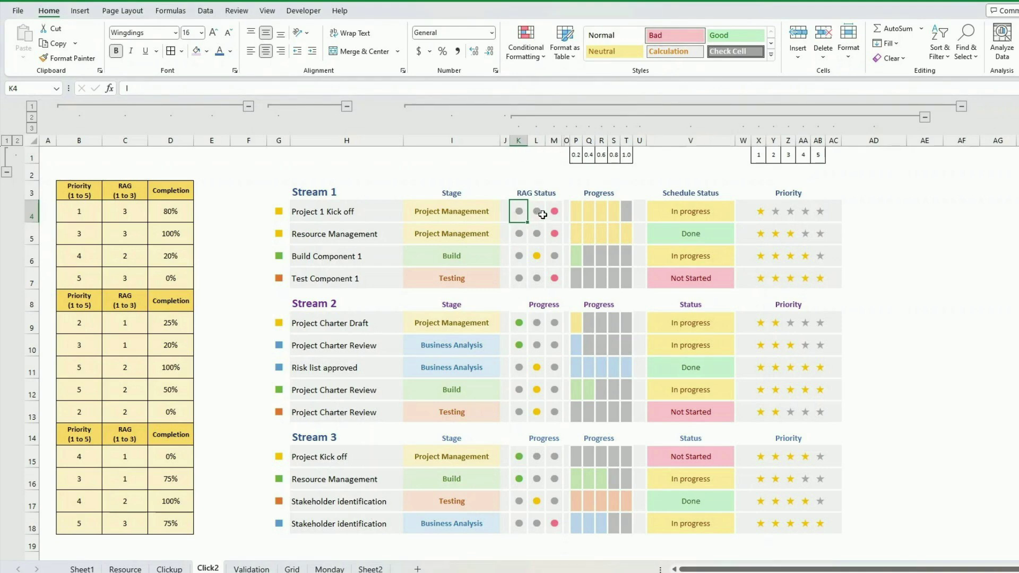
Step: Confirm K4's green-font =$C4=1 rule and fill K4 down to K7
{"action": "left_click", "coordinate": [536, 57]}
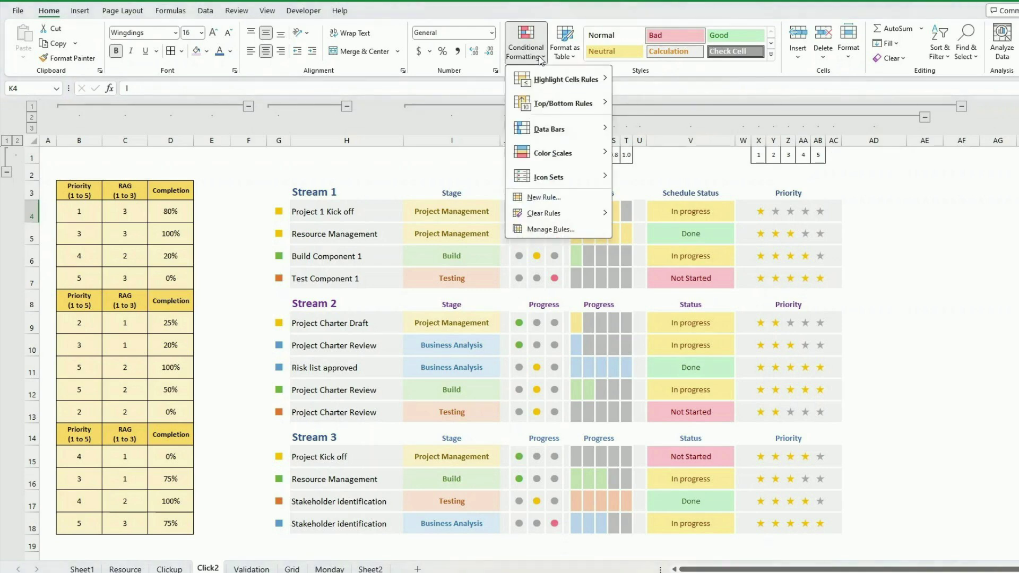
{"action": "left_click", "coordinate": [550, 229]}
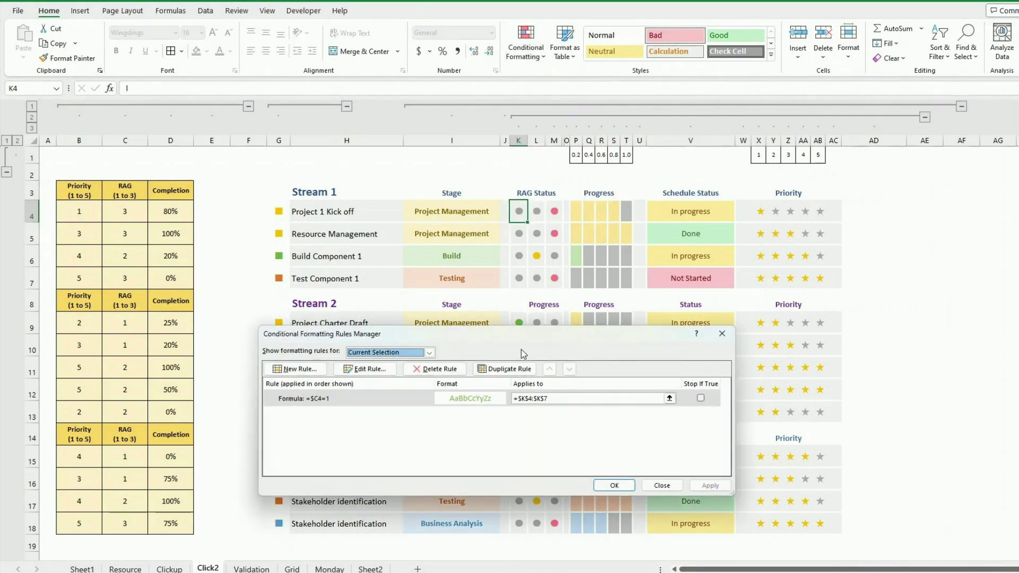
{"action": "left_click_drag", "start_coordinate": [534, 337], "coordinate": [569, 325]}
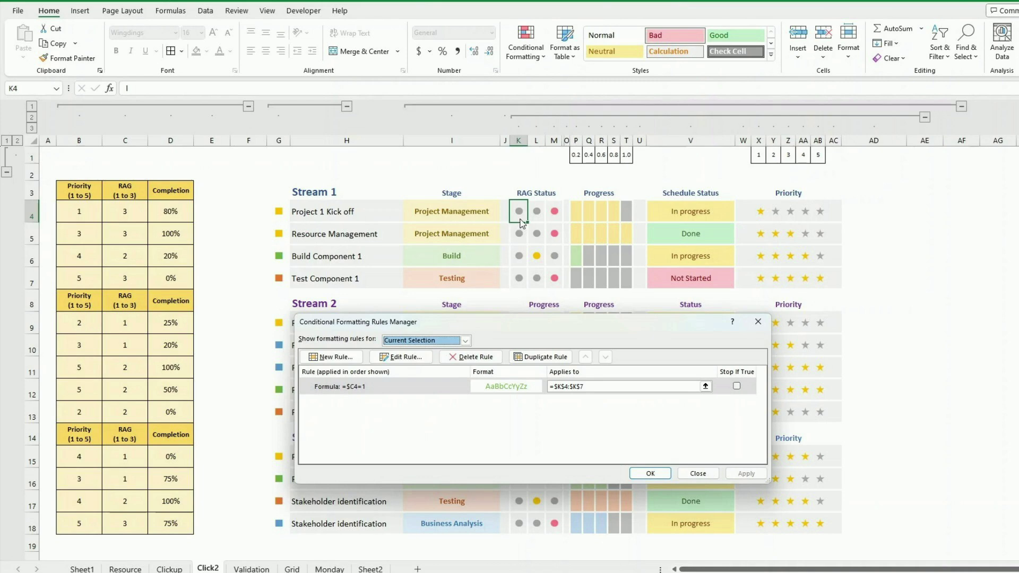
{"action": "left_click", "coordinate": [472, 380]}
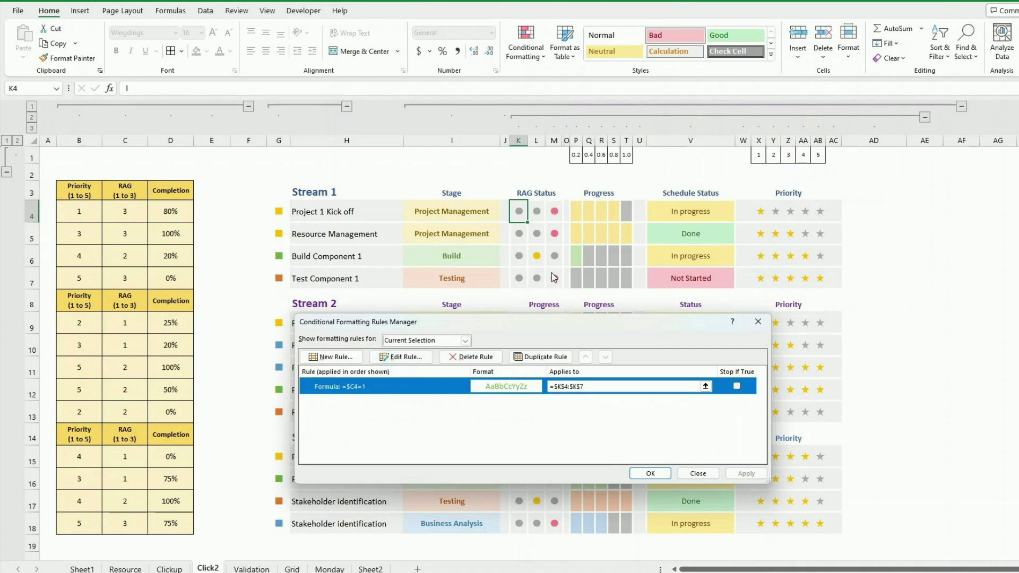
{"action": "left_click", "coordinate": [403, 358]}
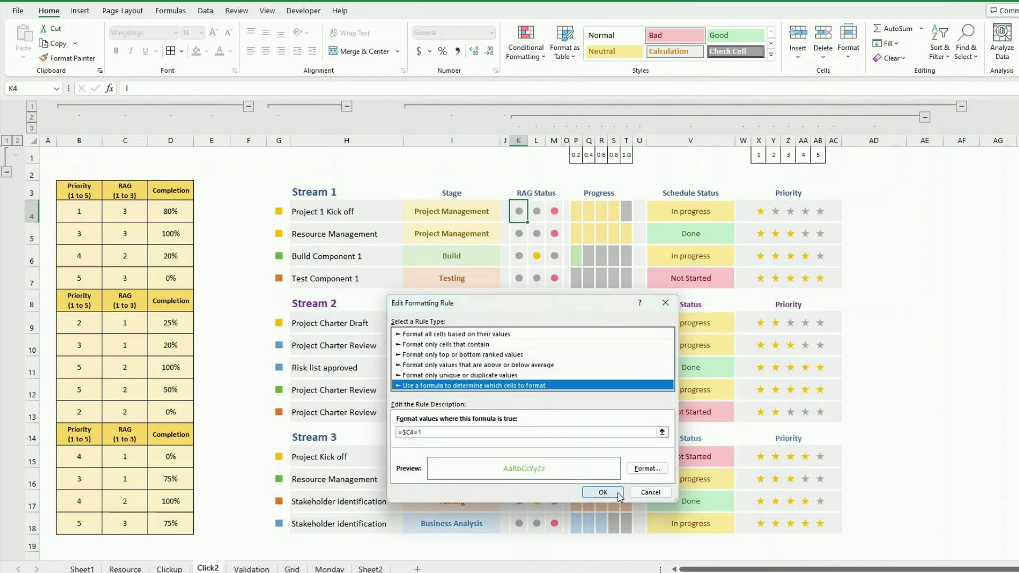
{"action": "left_click", "coordinate": [645, 469]}
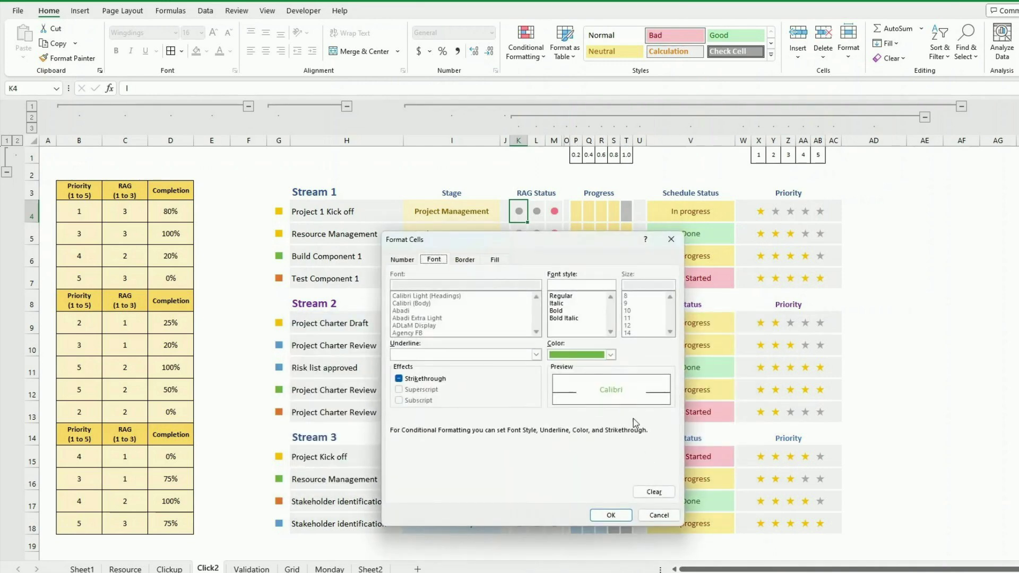
{"action": "left_click", "coordinate": [611, 516]}
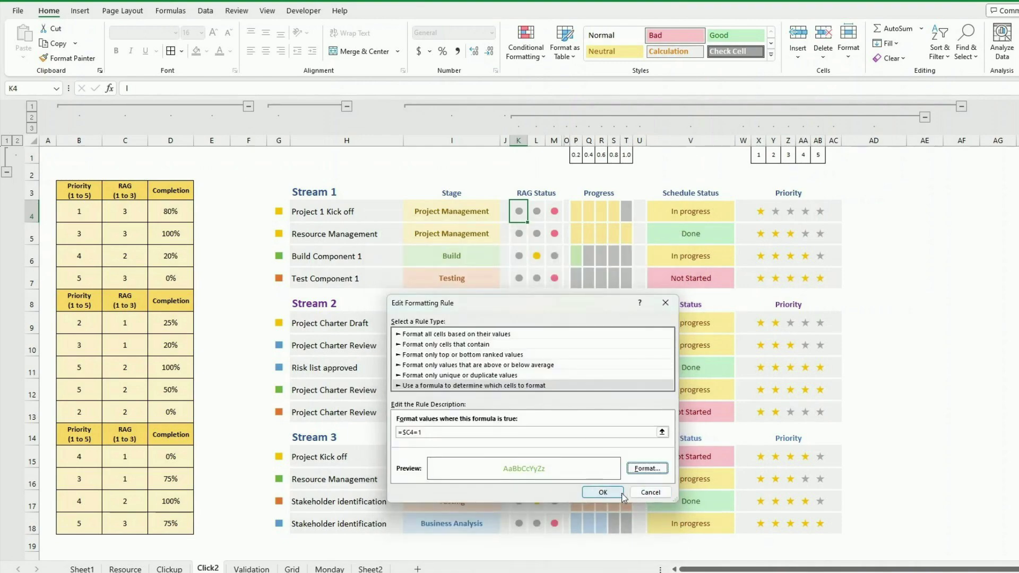
{"action": "left_click", "coordinate": [602, 492]}
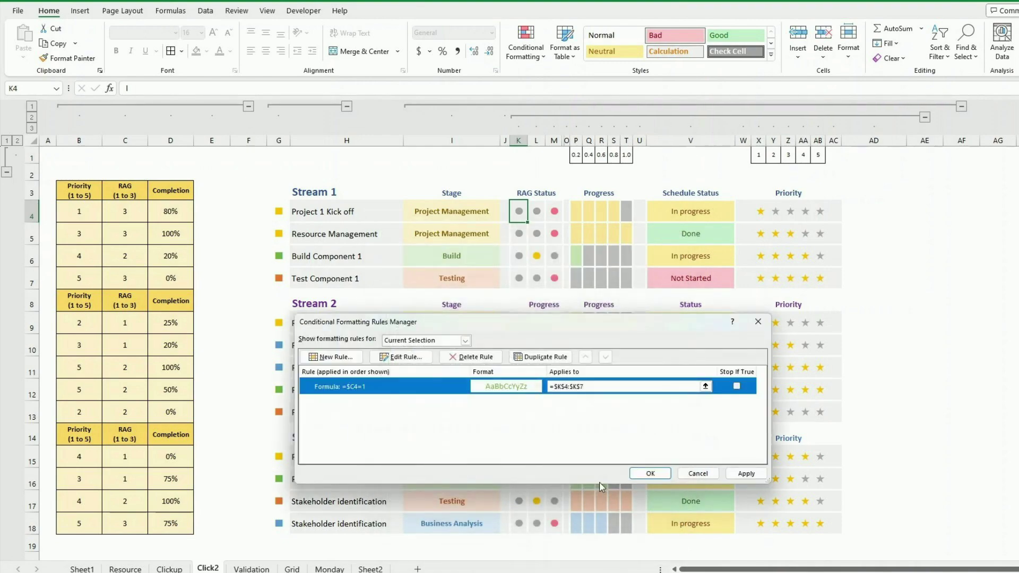
{"action": "left_click", "coordinate": [693, 474]}
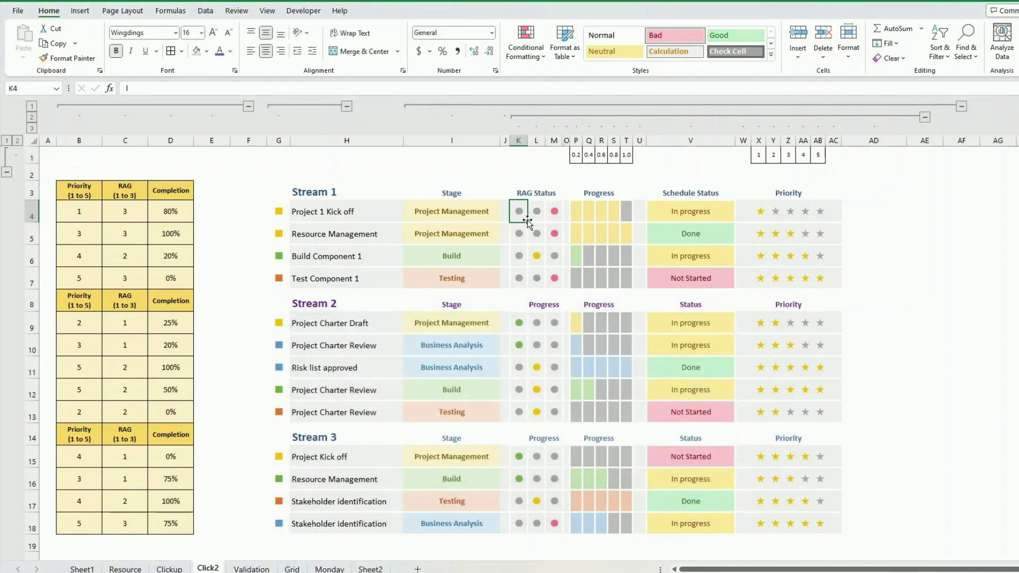
{"action": "left_click_drag", "start_coordinate": [528, 221], "coordinate": [528, 286]}
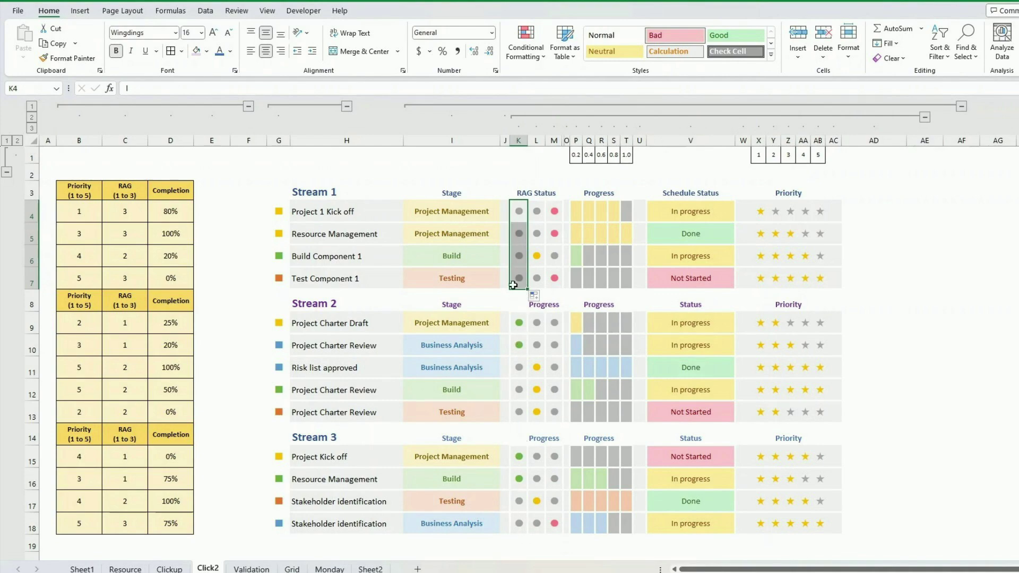
{"action": "left_click", "coordinate": [538, 214]}
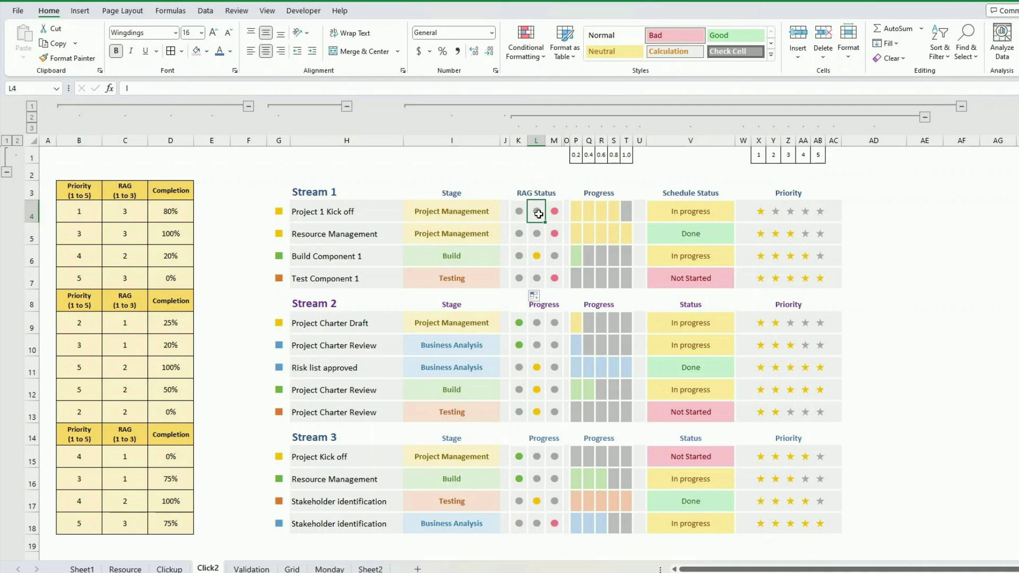
{"action": "left_click", "coordinate": [525, 47]}
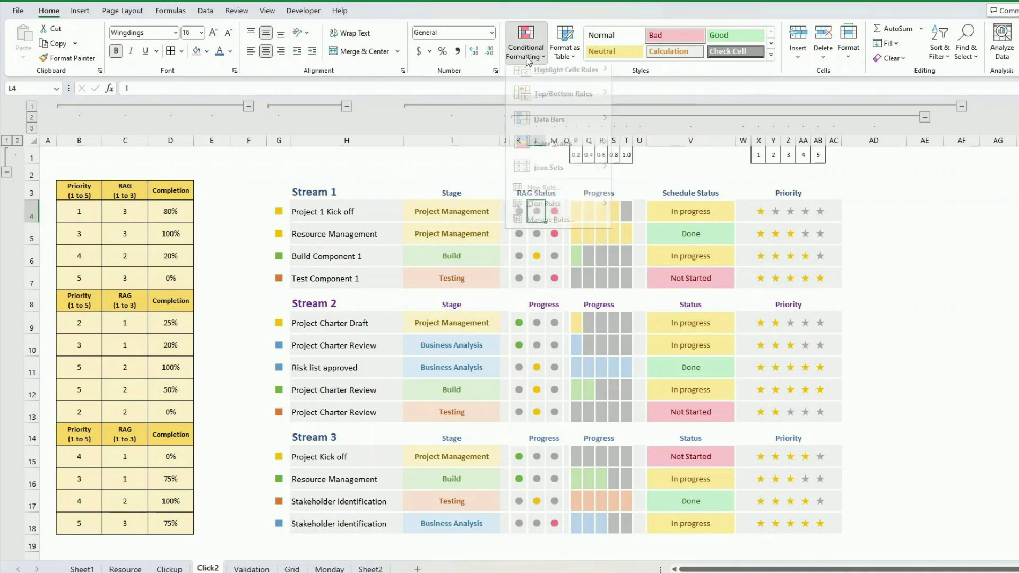
{"action": "left_click", "coordinate": [541, 230]}
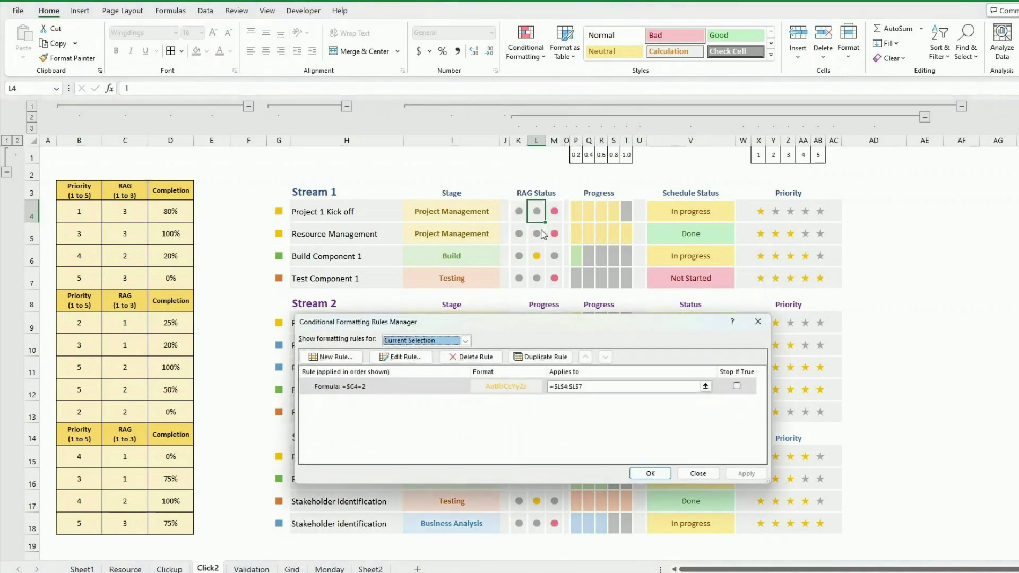
{"action": "left_click", "coordinate": [387, 388]}
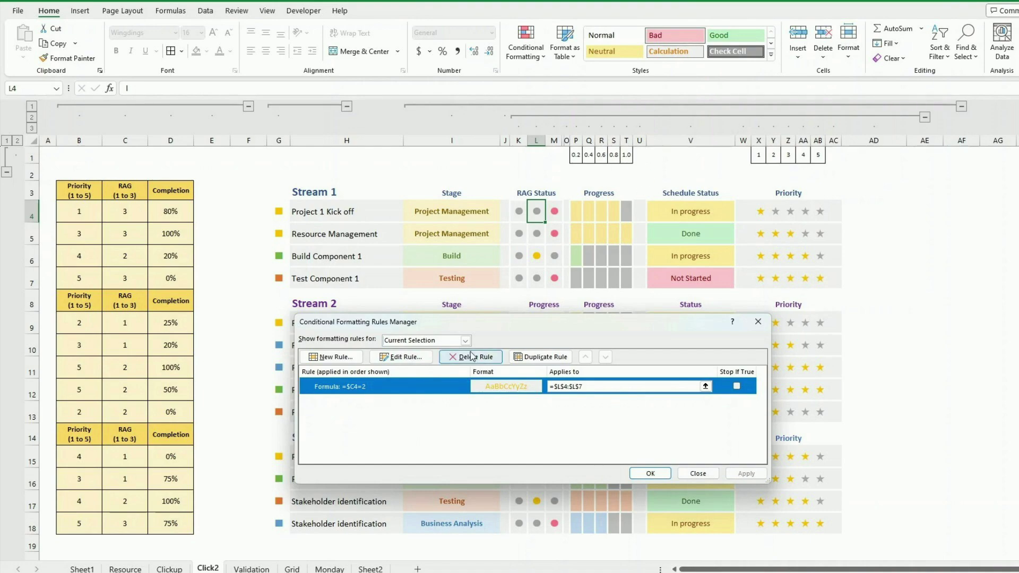
{"action": "left_click", "coordinate": [400, 356]}
{"action": "left_click", "coordinate": [642, 467]}
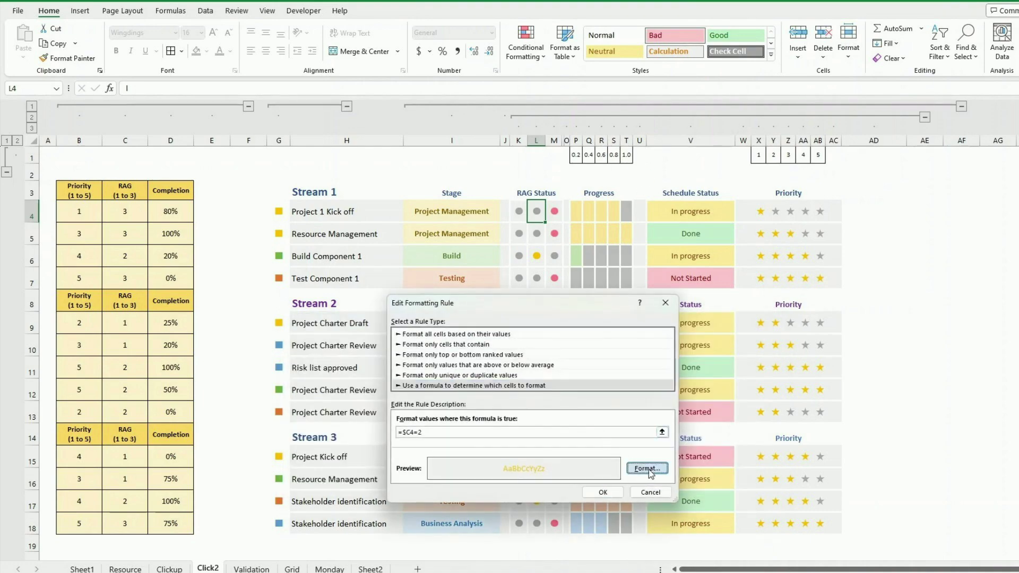
{"action": "left_click", "coordinate": [611, 354]}
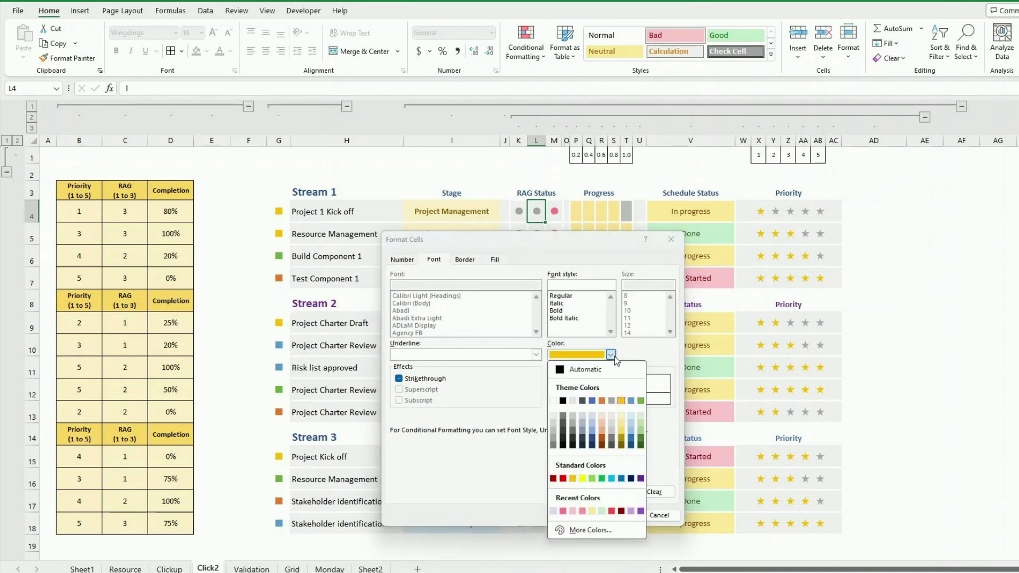
{"action": "left_click", "coordinate": [670, 361]}
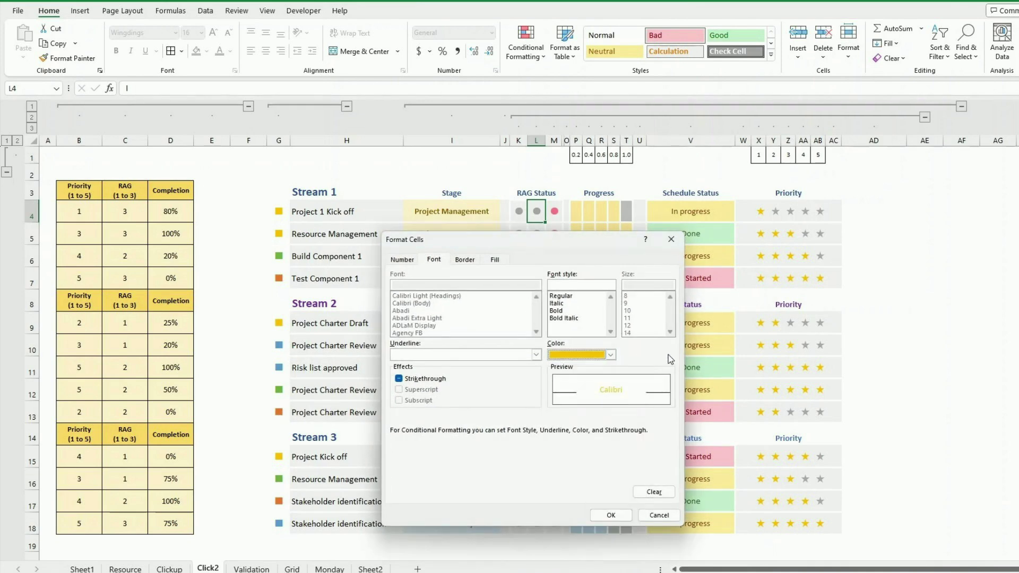
{"action": "left_click", "coordinate": [611, 515]}
{"action": "left_click", "coordinate": [603, 492]}
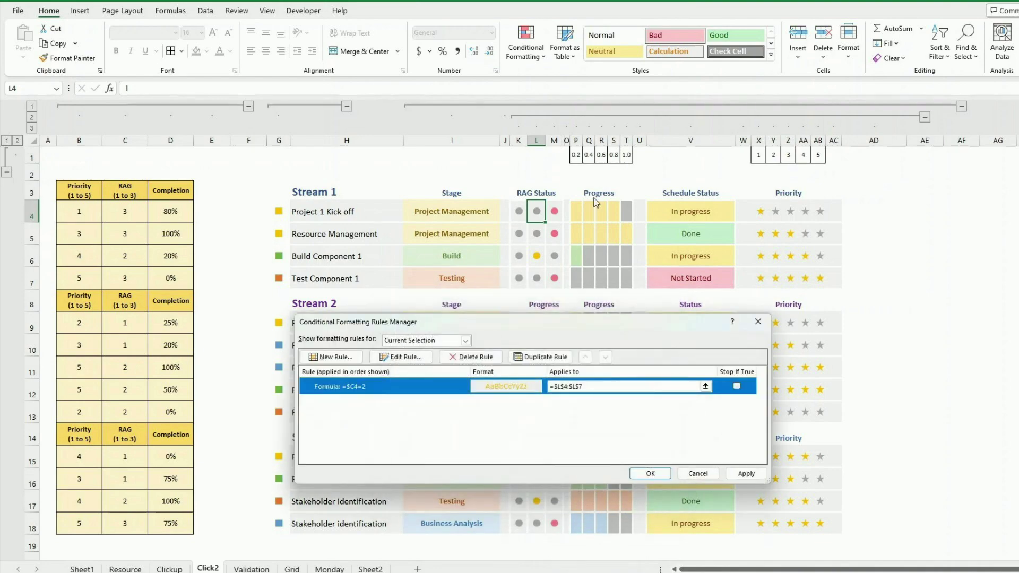
{"action": "left_click", "coordinate": [697, 474]}
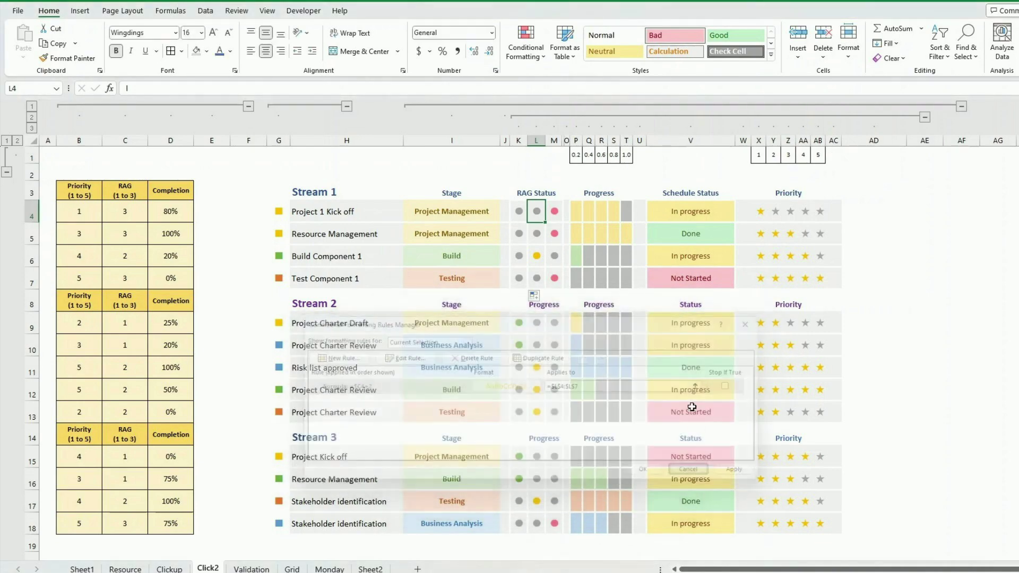
{"action": "left_click", "coordinate": [555, 211]}
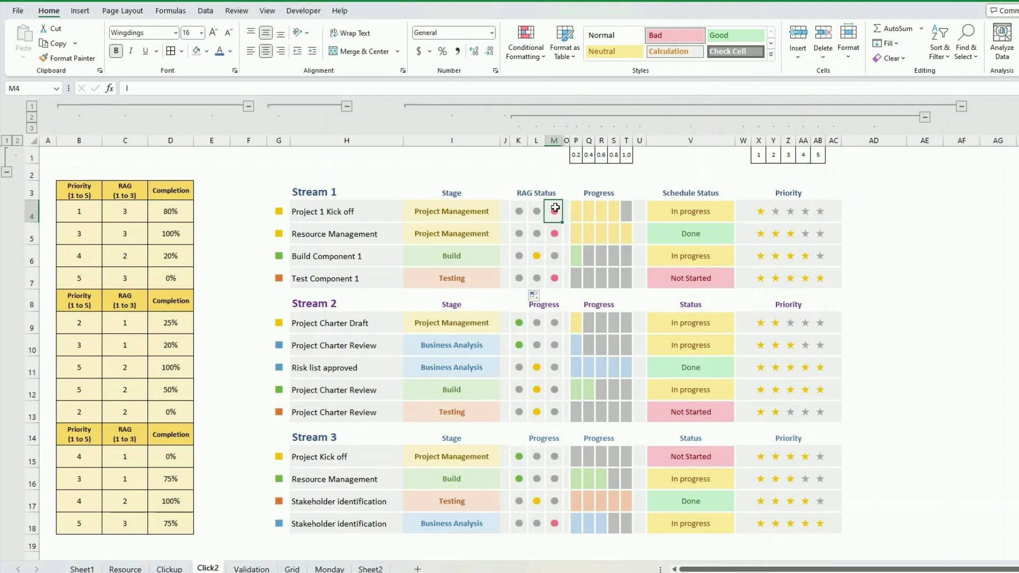
{"action": "left_click", "coordinate": [541, 59]}
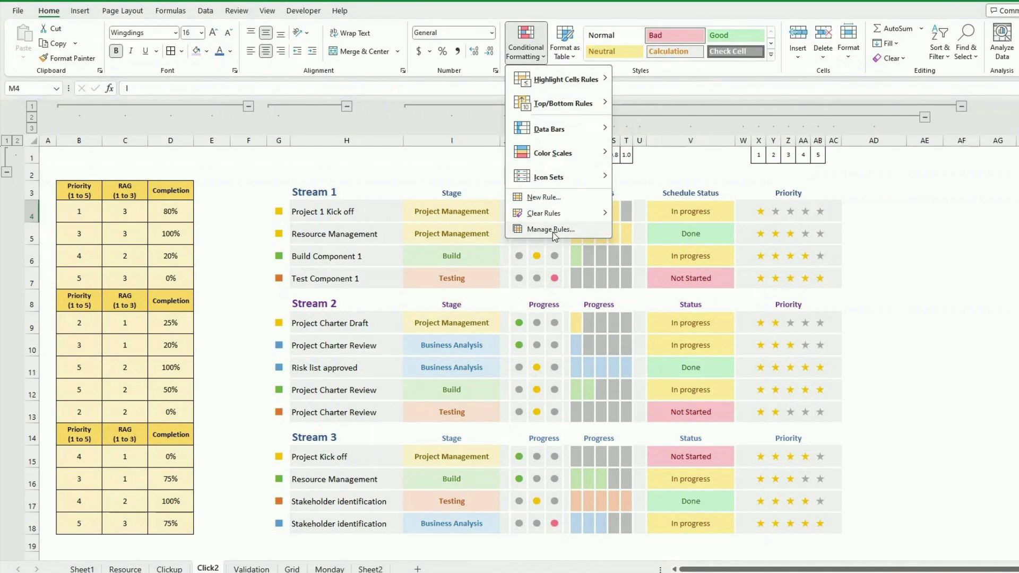
{"action": "left_click", "coordinate": [551, 229]}
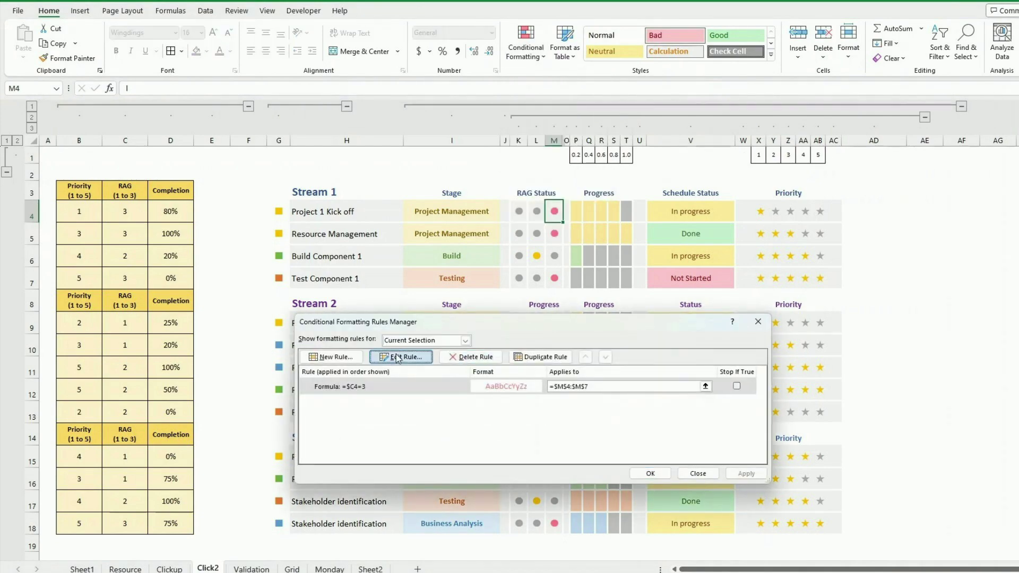
{"action": "left_click", "coordinate": [397, 358]}
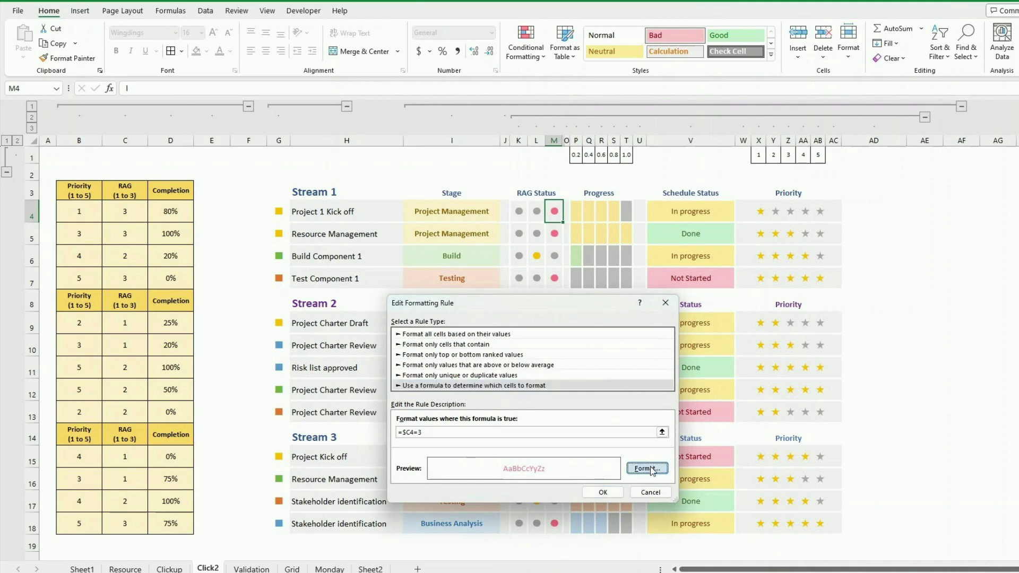
{"action": "left_click", "coordinate": [649, 469]}
{"action": "left_click", "coordinate": [611, 355]}
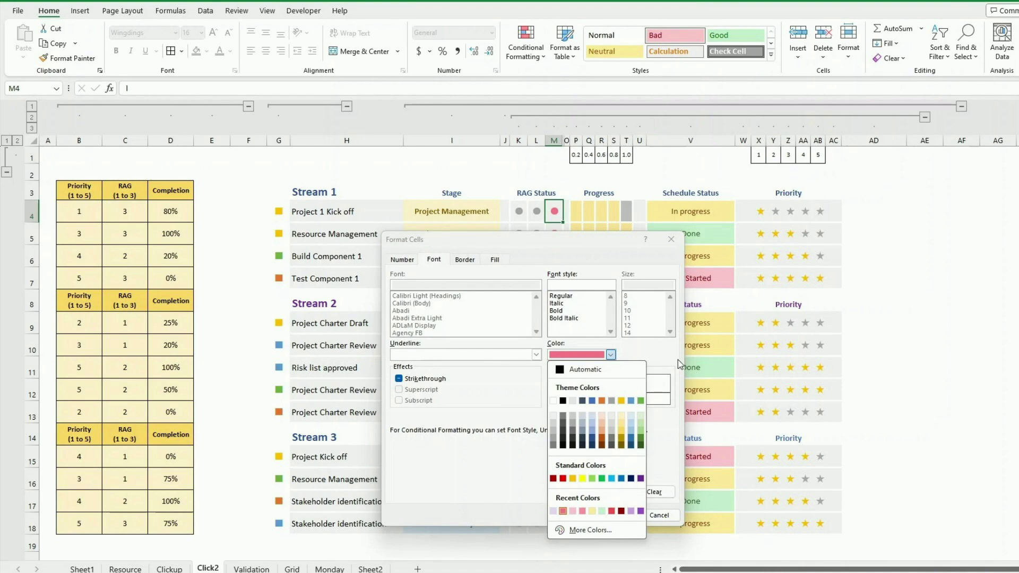
{"action": "left_click", "coordinate": [636, 358]}
{"action": "left_click", "coordinate": [610, 355]}
{"action": "left_click", "coordinate": [588, 530]}
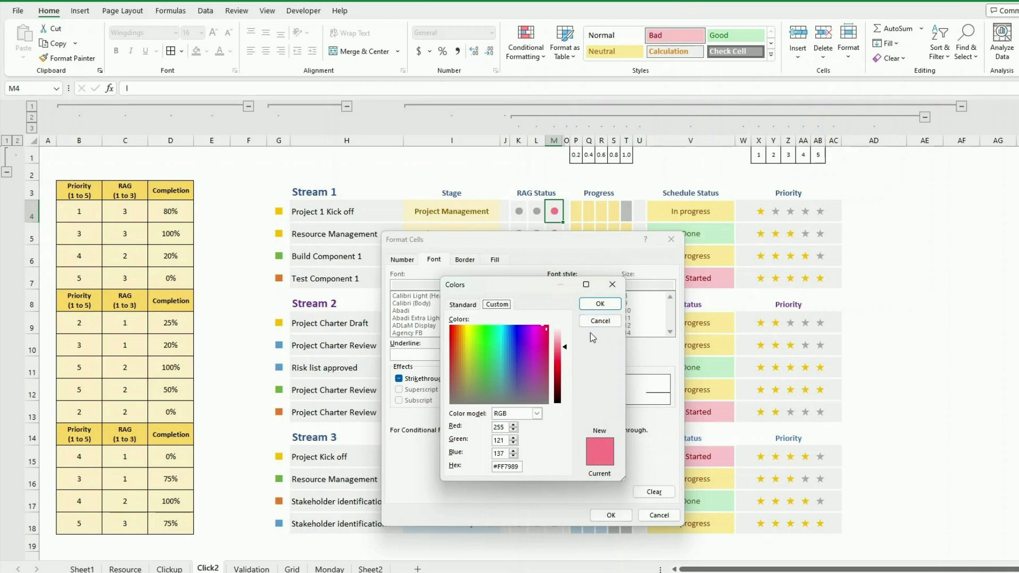
{"action": "left_click", "coordinate": [600, 321]}
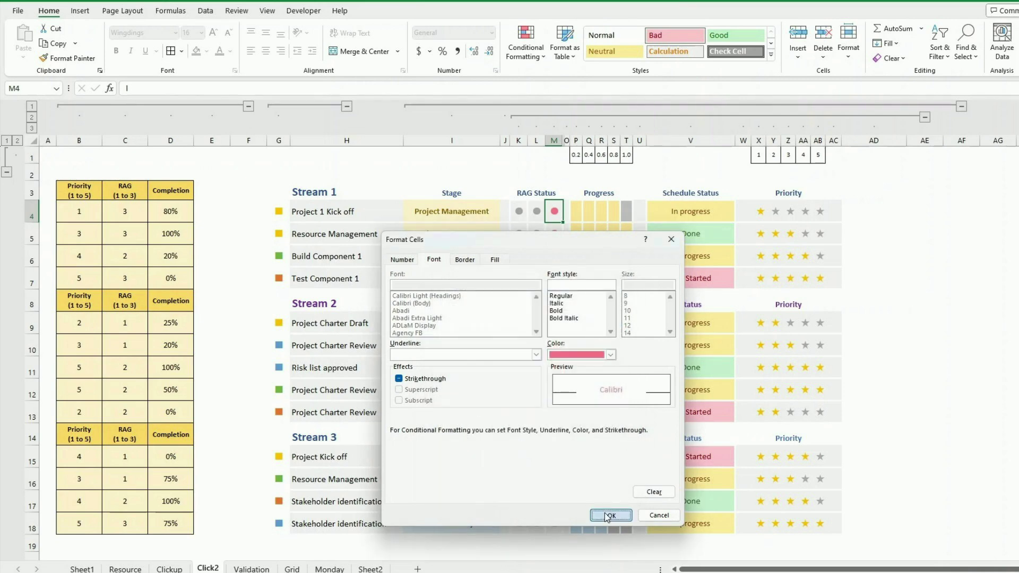
{"action": "left_click", "coordinate": [604, 513]}
{"action": "left_click", "coordinate": [602, 492]}
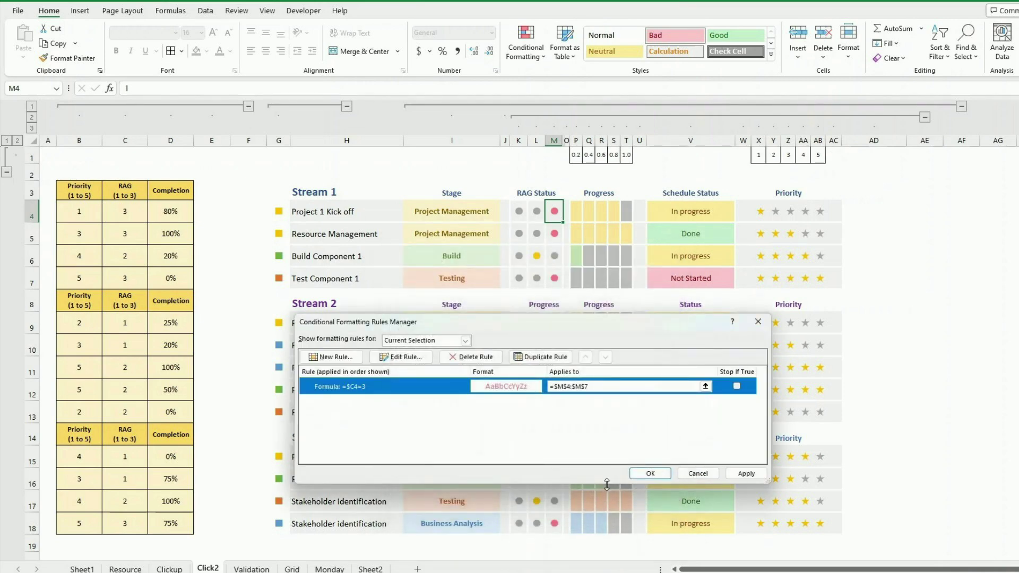
{"action": "left_click", "coordinate": [644, 475]}
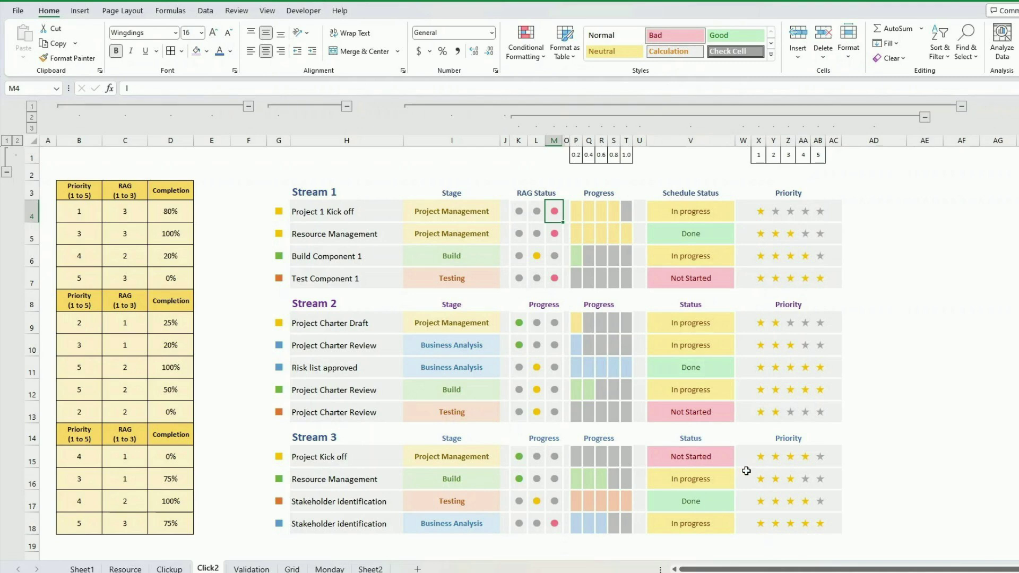
Step: Select the progress grid P4:T7 and the 0.2–1.0 threshold cells, checking fill colours without changes
{"action": "left_click_drag", "start_coordinate": [579, 213], "coordinate": [626, 270]}
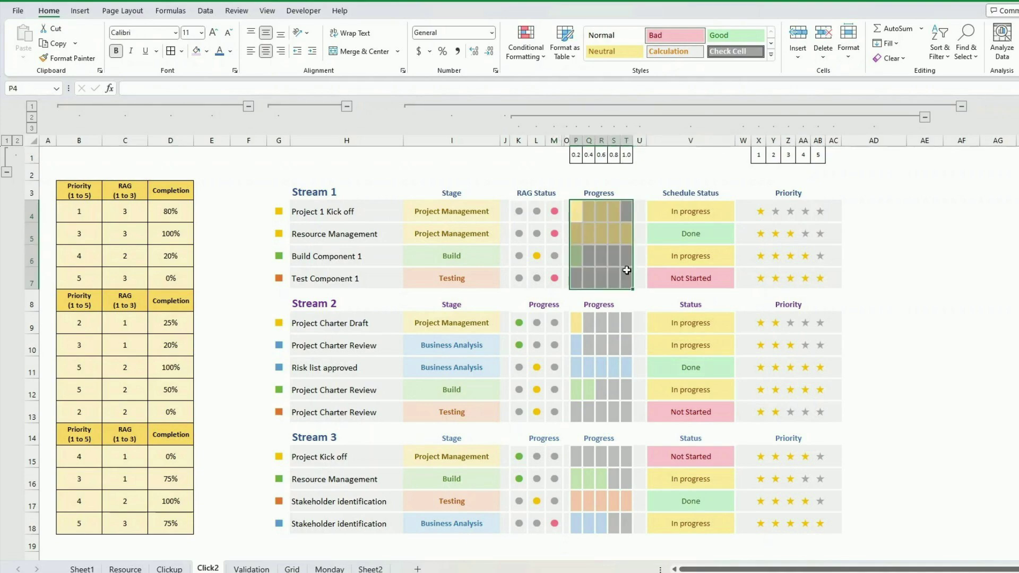
{"action": "left_click", "coordinate": [575, 208]}
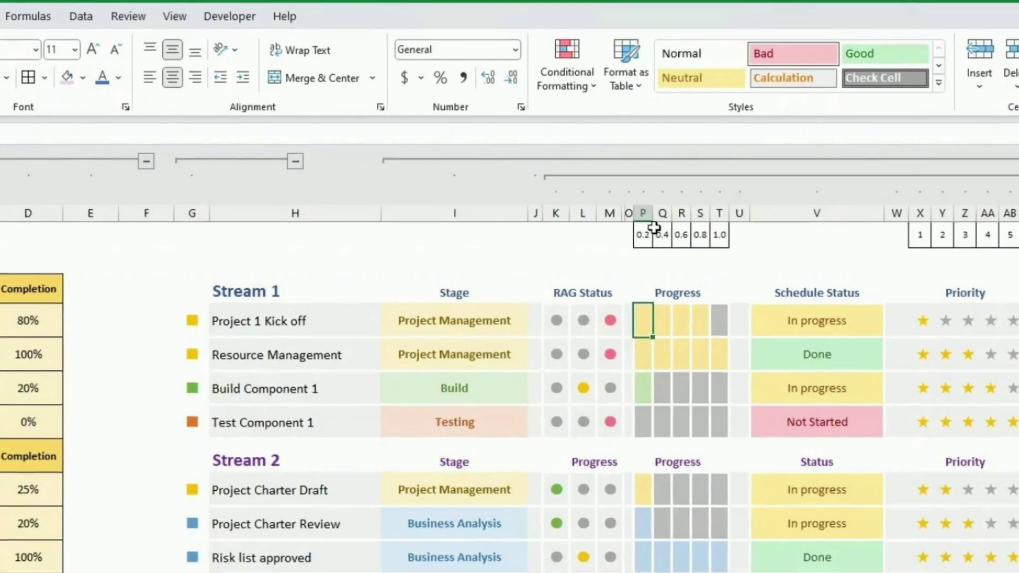
{"action": "left_click_drag", "start_coordinate": [644, 237], "coordinate": [717, 243]}
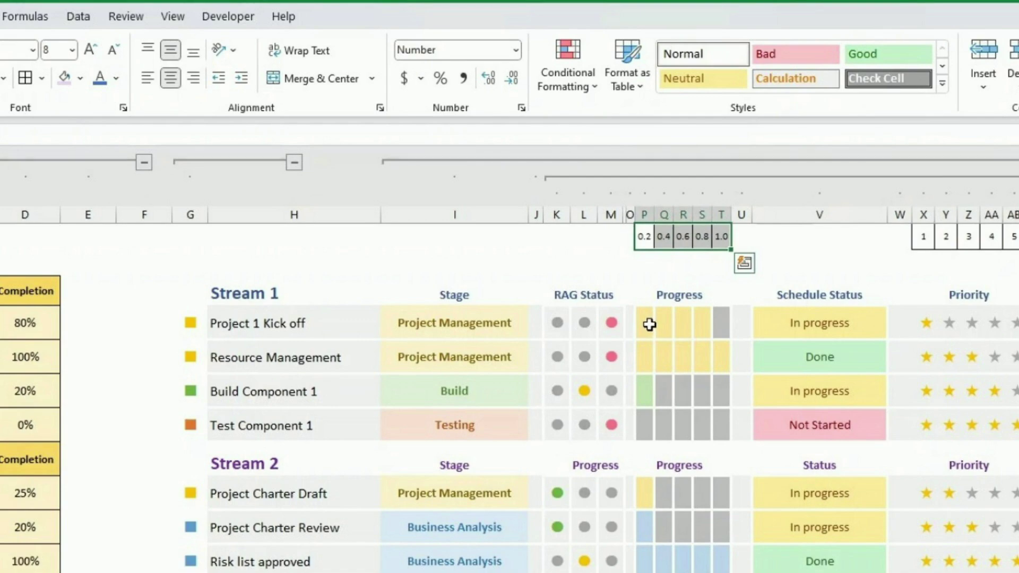
{"action": "left_click_drag", "start_coordinate": [648, 319], "coordinate": [715, 419]}
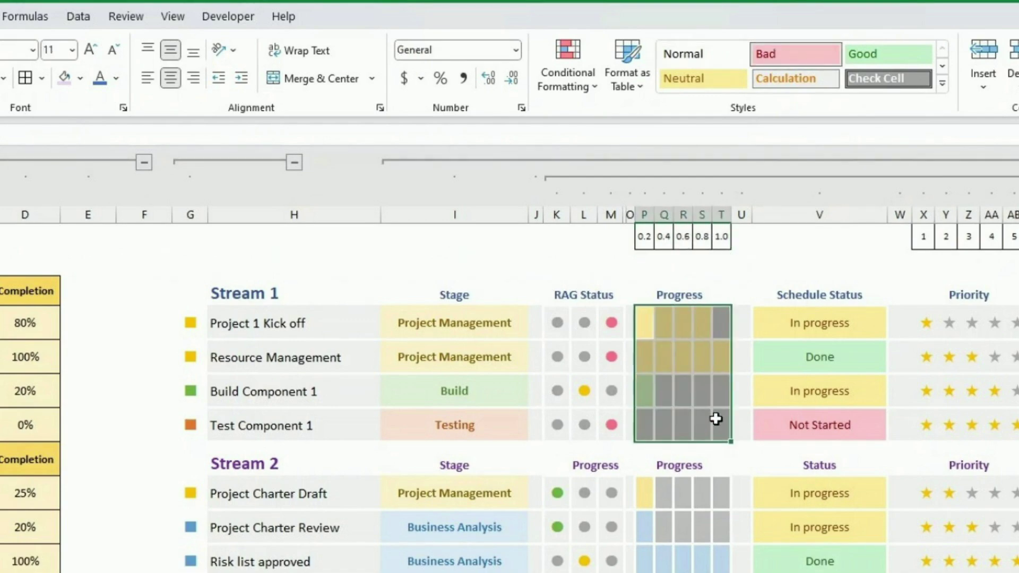
{"action": "left_click", "coordinate": [80, 79]}
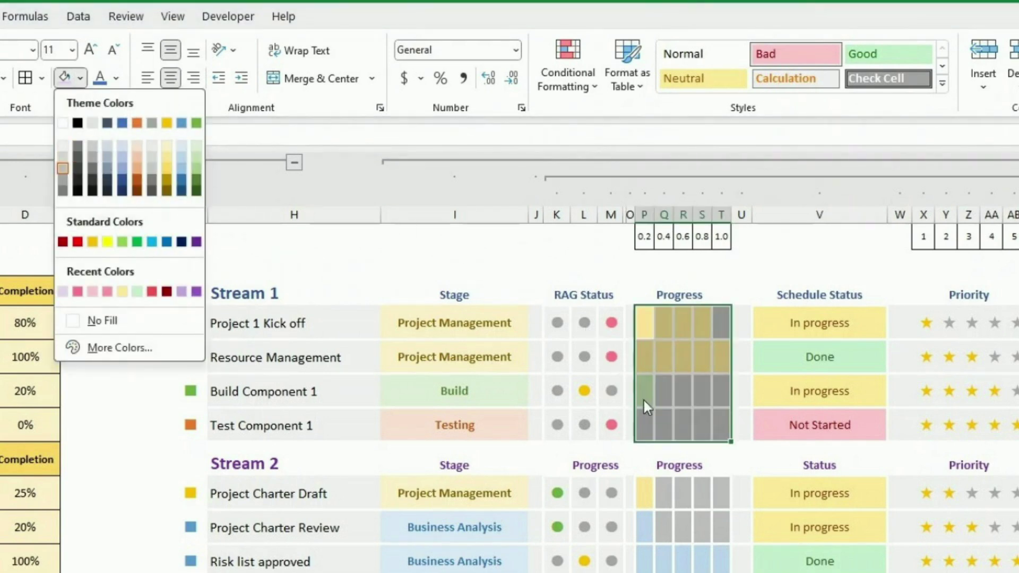
{"action": "left_click", "coordinate": [655, 420]}
Step: Select progress cell P4 and bring up Conditional Formatting
{"action": "left_click", "coordinate": [663, 424]}
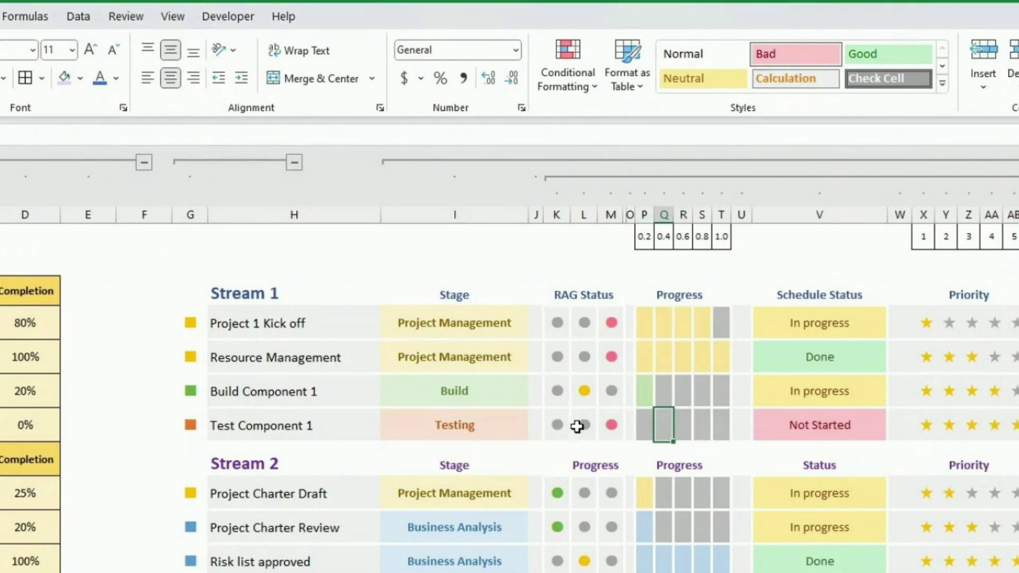
{"action": "left_click", "coordinate": [583, 425]}
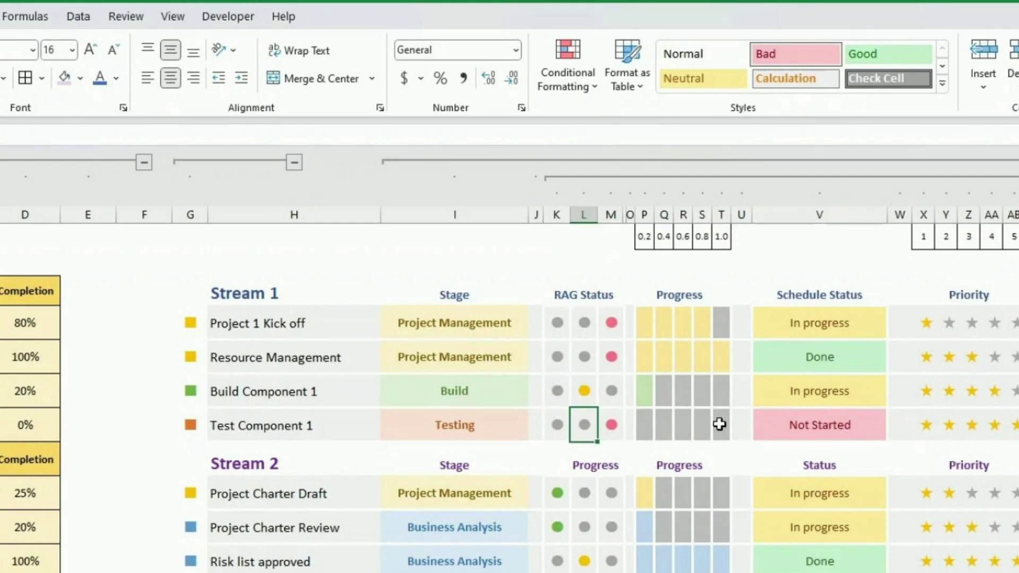
{"action": "left_click", "coordinate": [647, 323]}
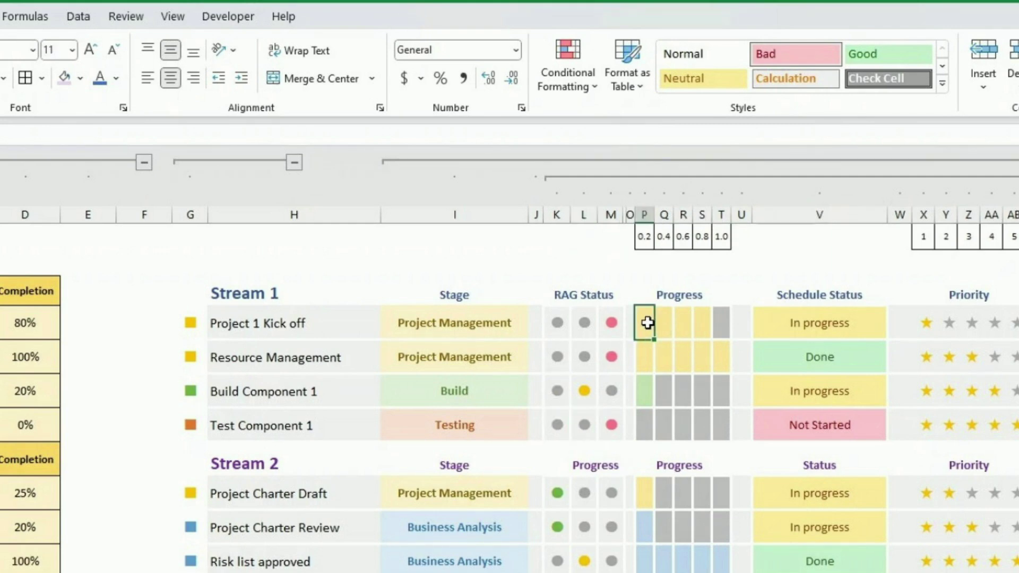
{"action": "left_click", "coordinate": [561, 98]}
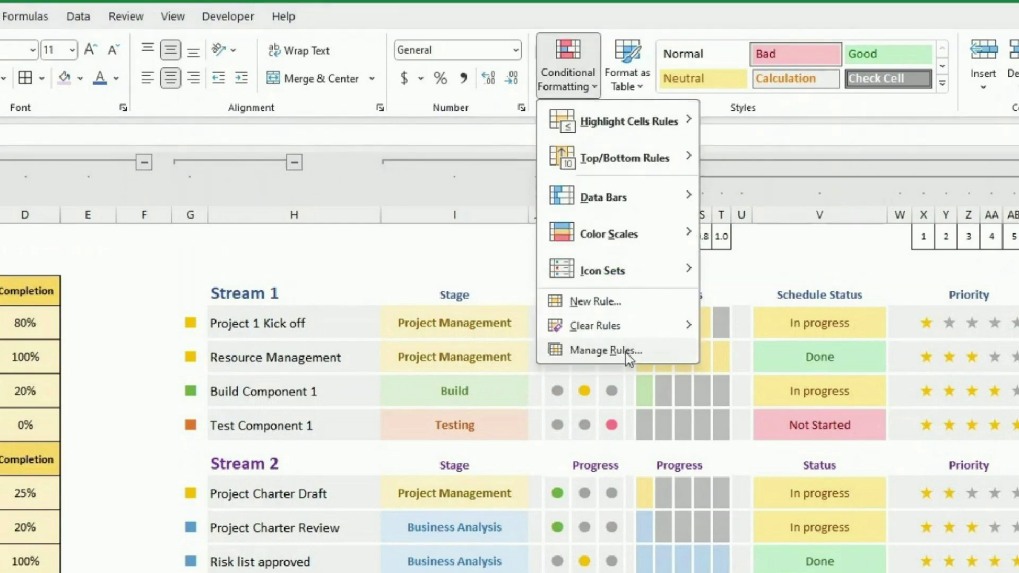
Step: Review the orange Stage4 rule =AND($I4=Stage4,$D4>=P$1) and confirm all four stage rules
{"action": "left_click", "coordinate": [620, 347]}
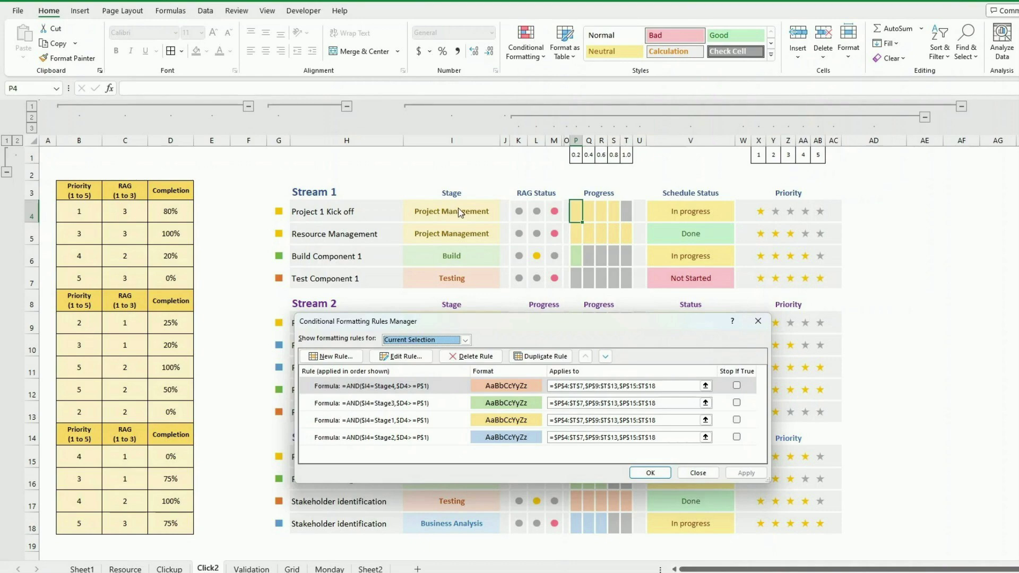
{"action": "left_click", "coordinate": [444, 383]}
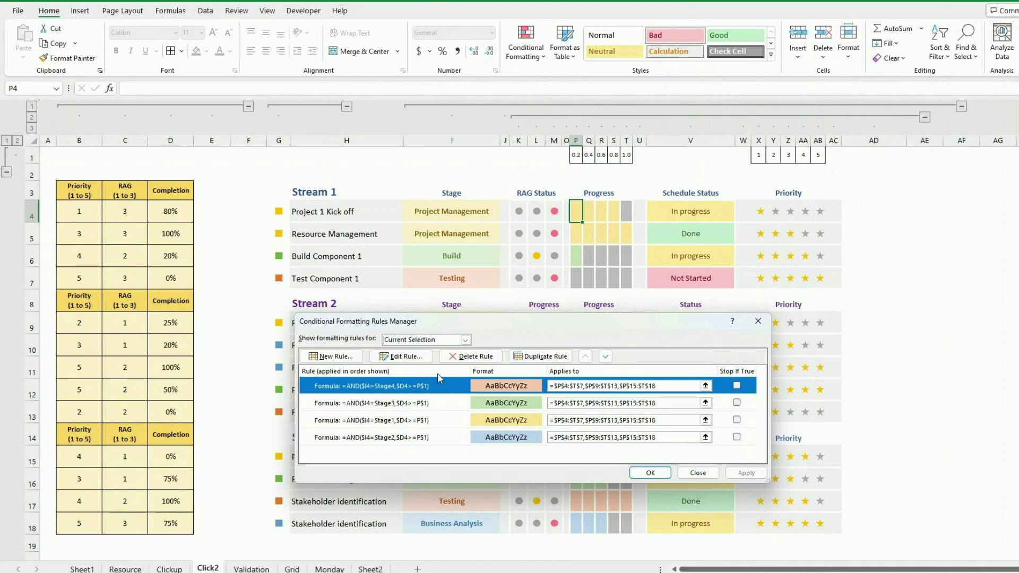
{"action": "left_click", "coordinate": [401, 356]}
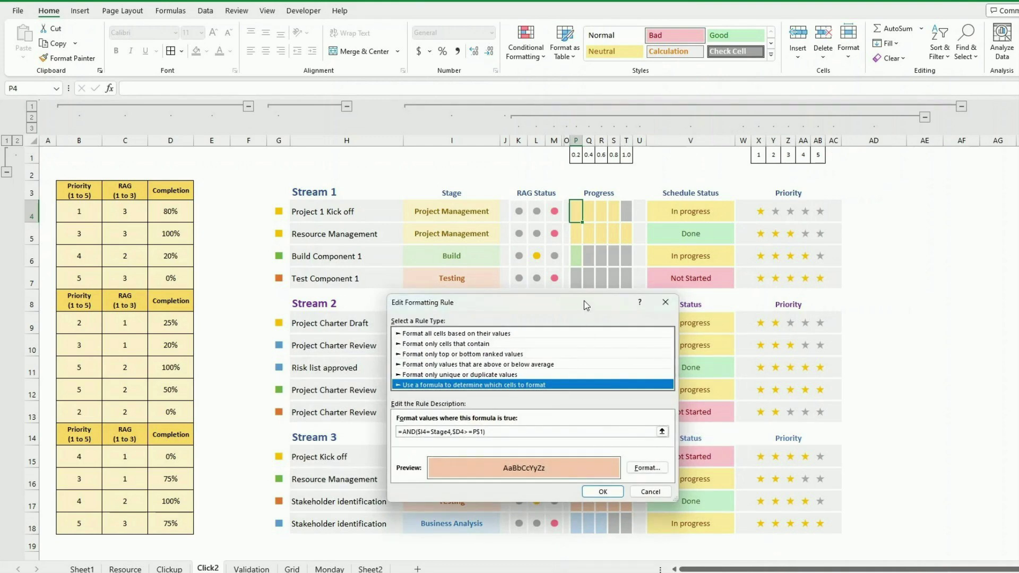
{"action": "left_click_drag", "start_coordinate": [582, 301], "coordinate": [580, 293]}
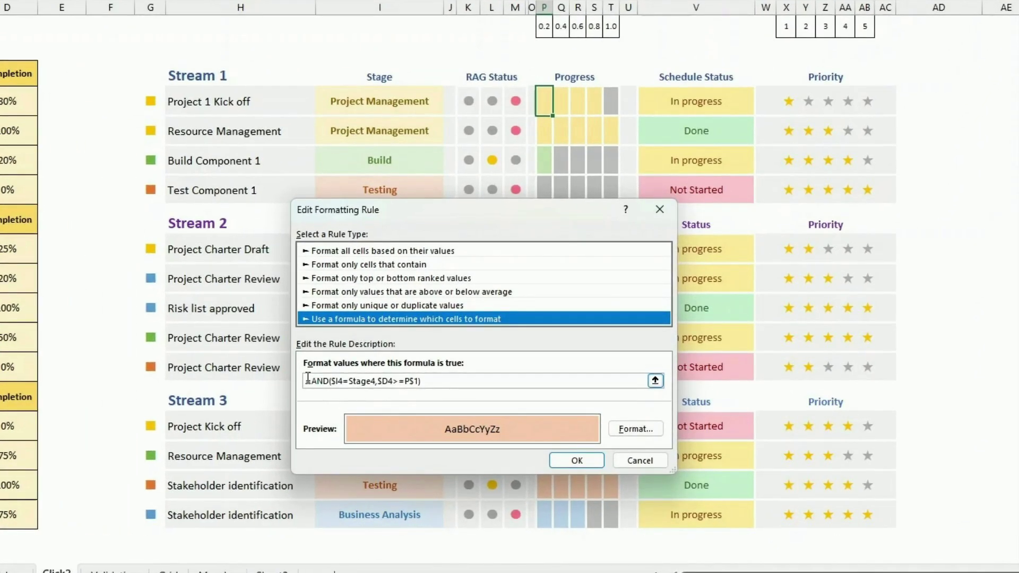
{"action": "left_click", "coordinate": [339, 386]}
{"action": "left_click", "coordinate": [547, 35]}
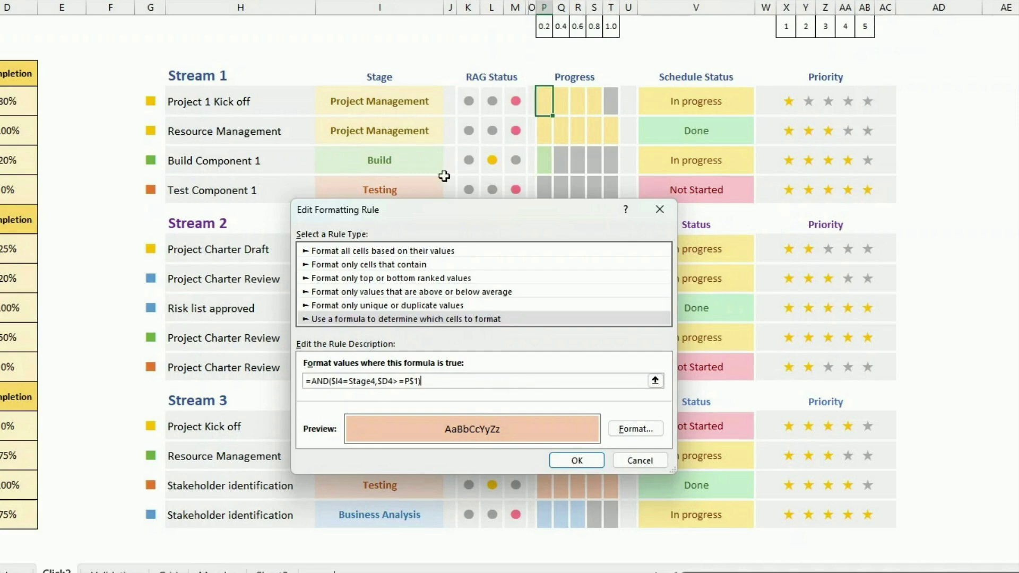
{"action": "left_click", "coordinate": [566, 461]}
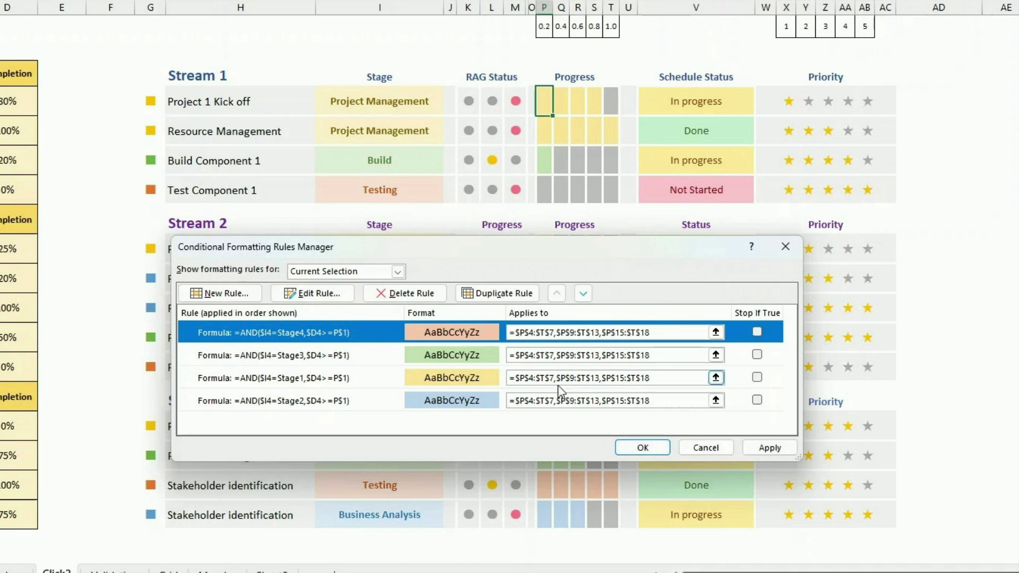
{"action": "left_click", "coordinate": [632, 445]}
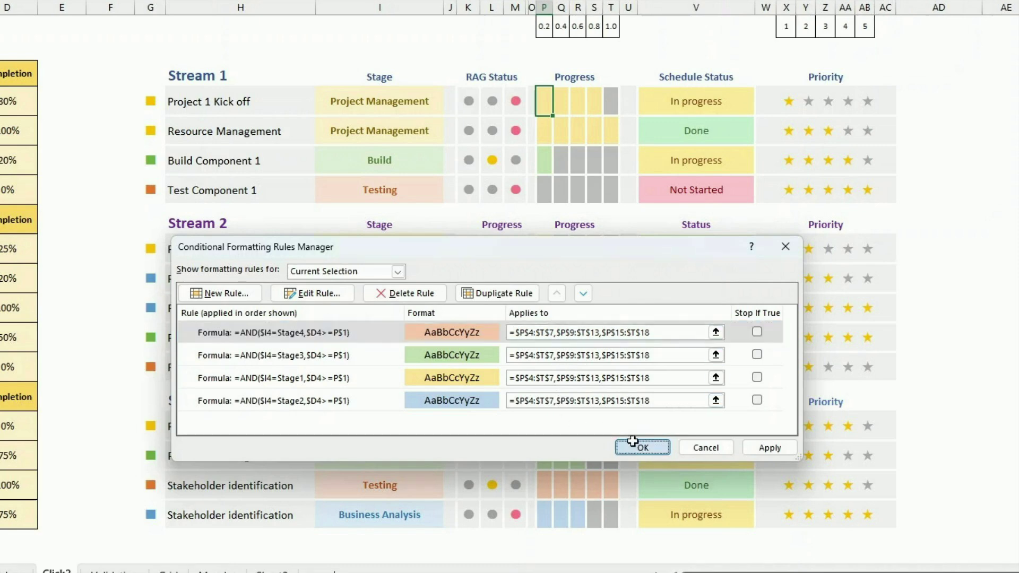
{"action": "left_click", "coordinate": [545, 159]}
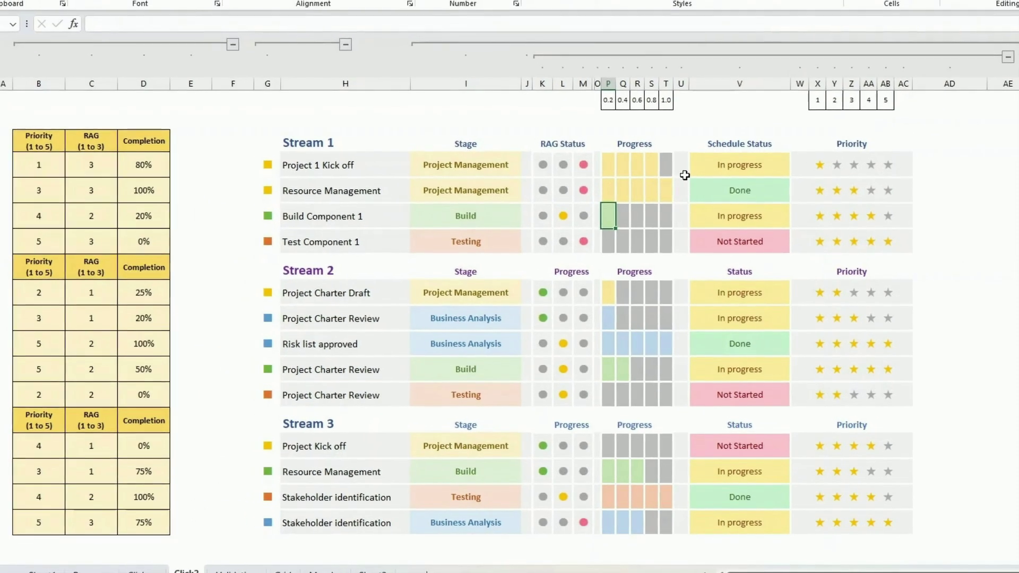
Step: Review V4's Done (=D4=1) and In progress (=D4>0) status colour rules
{"action": "left_click", "coordinate": [739, 169]}
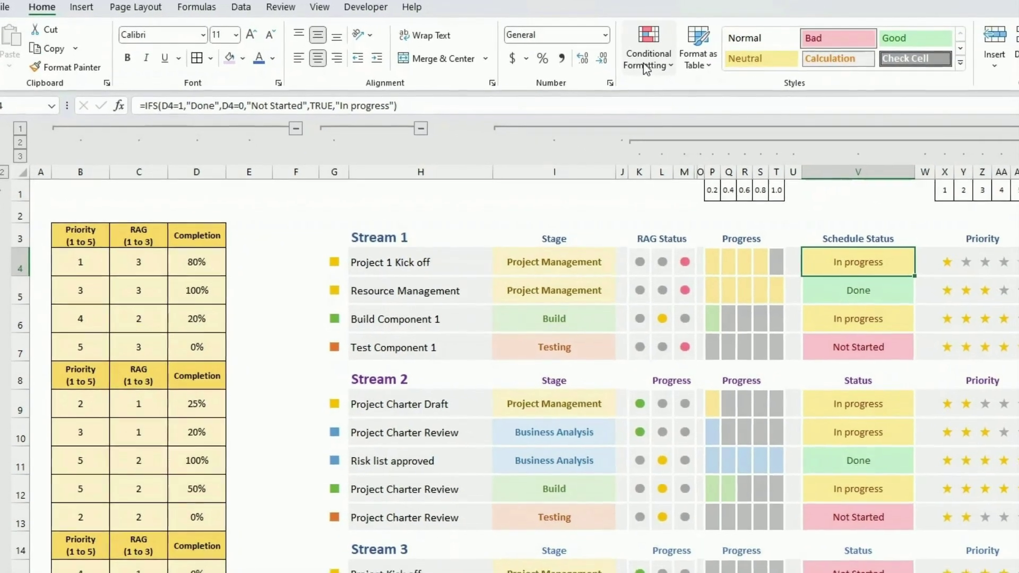
{"action": "left_click", "coordinate": [645, 68]}
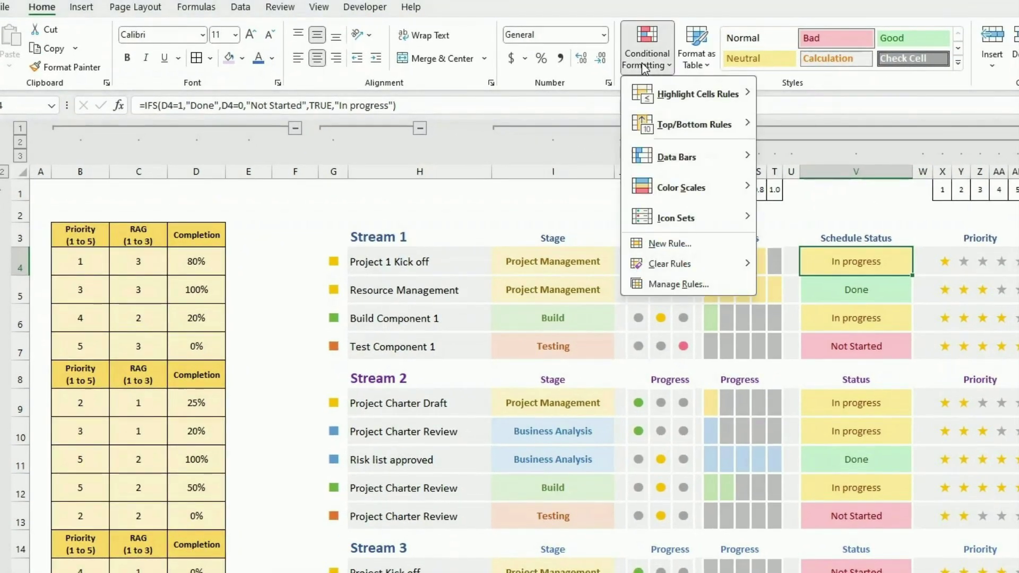
{"action": "left_click", "coordinate": [702, 286]}
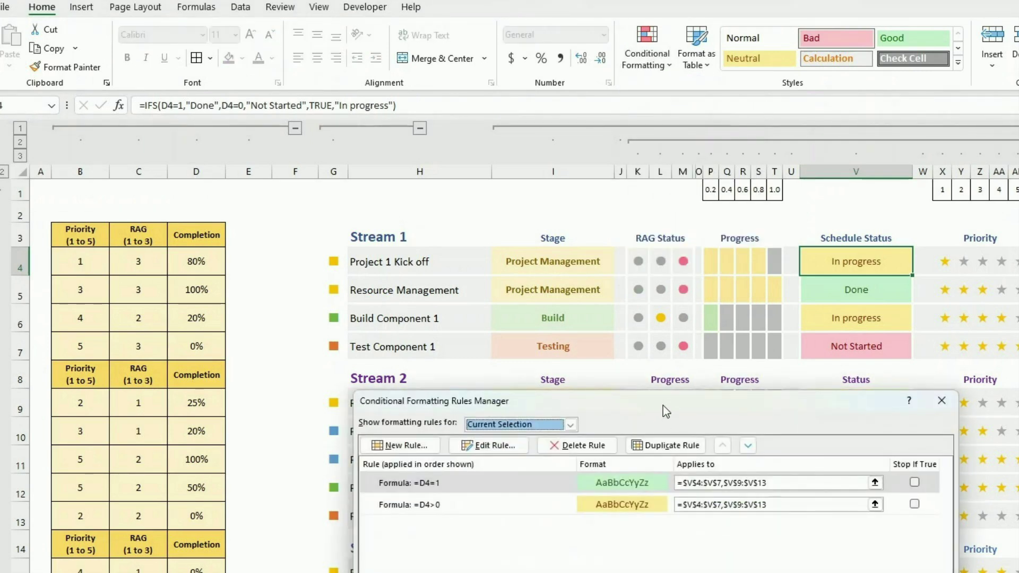
{"action": "left_click_drag", "start_coordinate": [666, 412], "coordinate": [450, 276]}
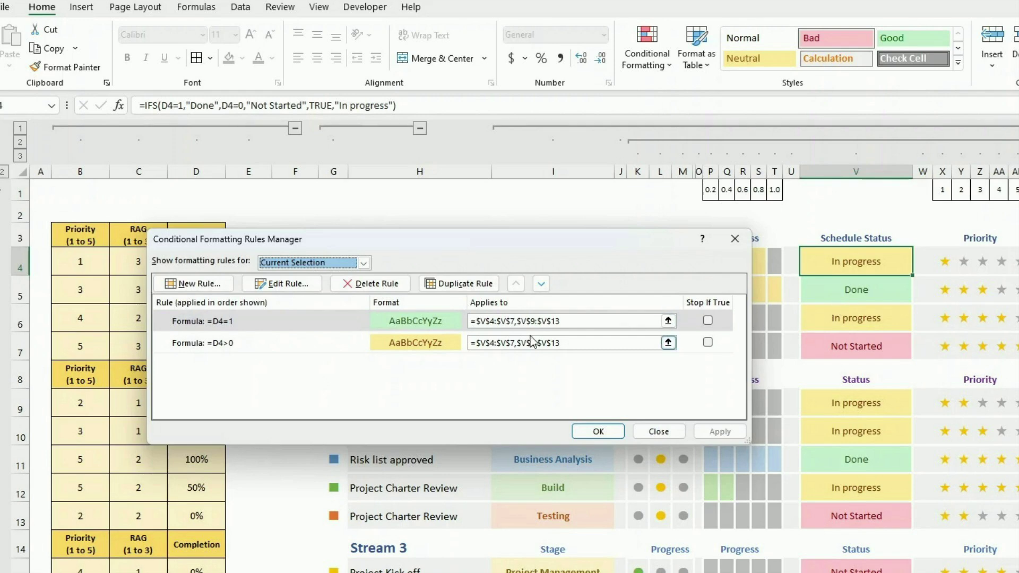
{"action": "left_click", "coordinate": [397, 342]}
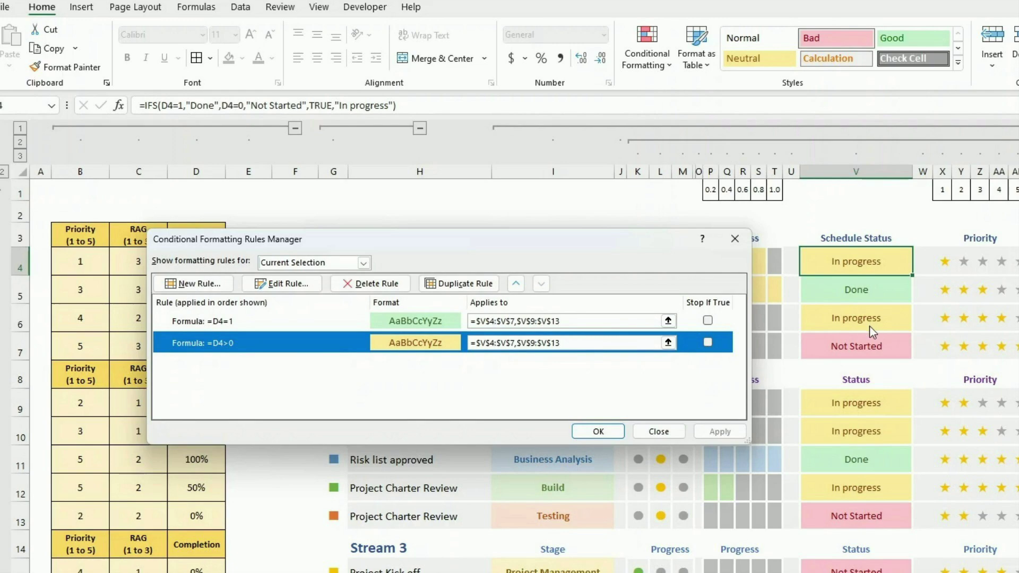
{"action": "left_click", "coordinate": [654, 434]}
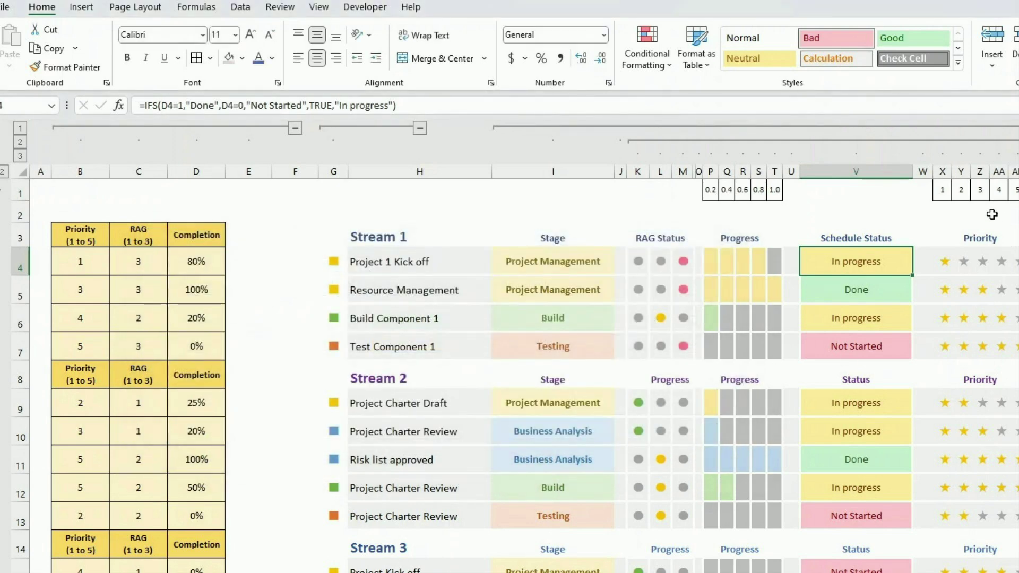
Step: Fill Schedule Status cells V4:V7 with a Recent Colors swatch
{"action": "left_click_drag", "start_coordinate": [876, 263], "coordinate": [866, 342]}
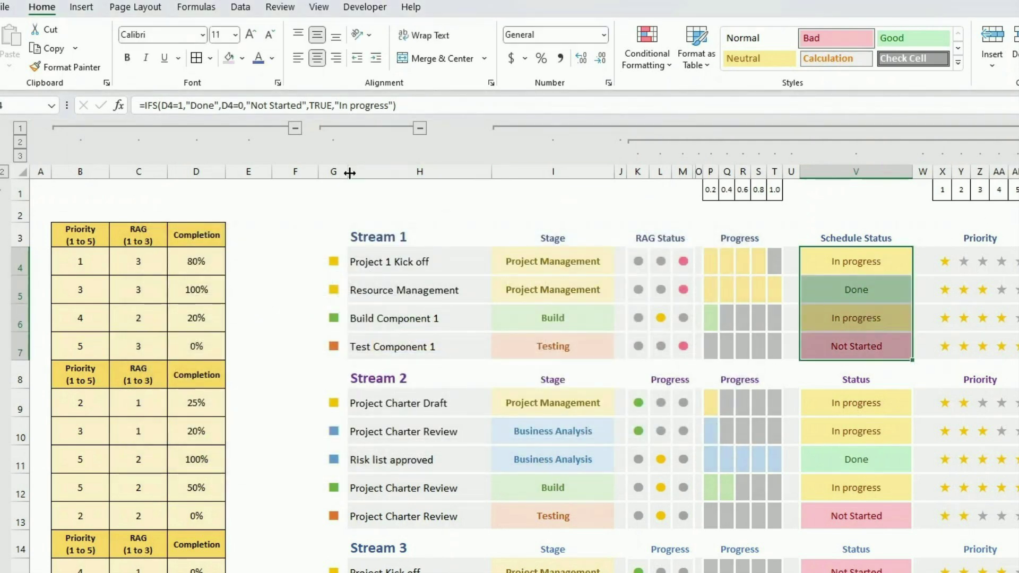
{"action": "left_click", "coordinate": [242, 59]}
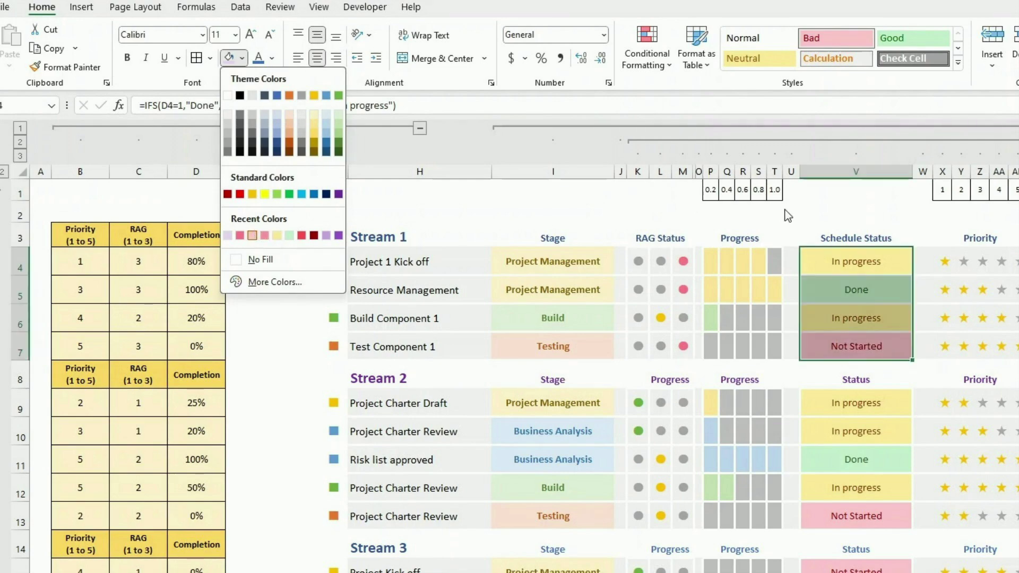
{"action": "left_click", "coordinate": [253, 235]}
{"action": "left_click", "coordinate": [849, 254]}
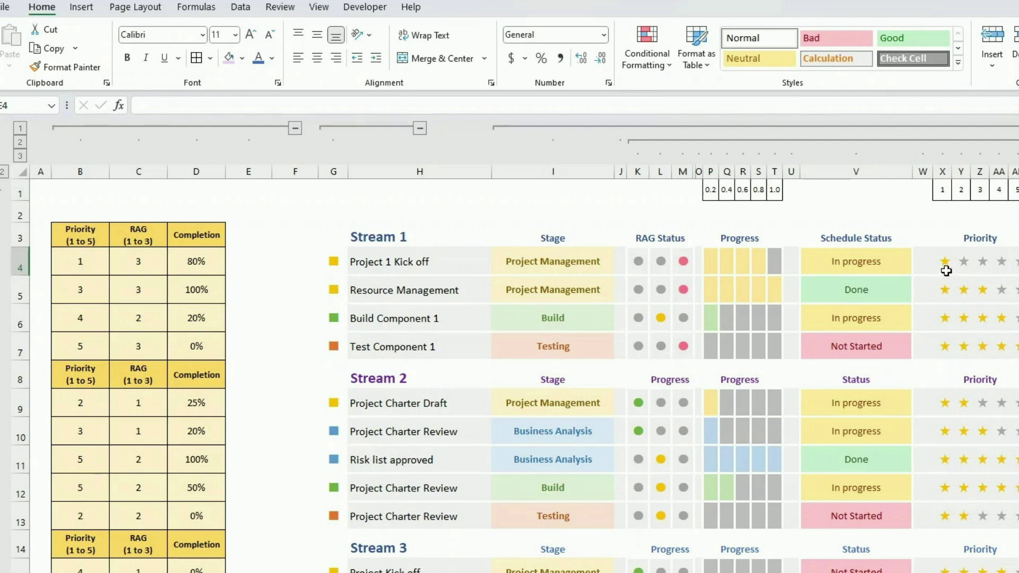
{"action": "left_click_drag", "start_coordinate": [944, 262], "coordinate": [1011, 258]}
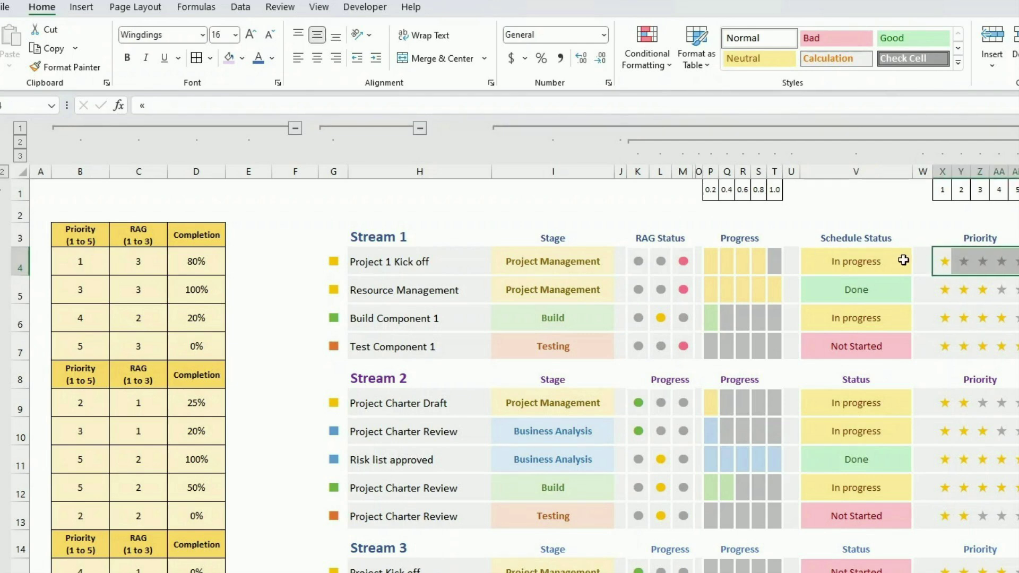
{"action": "left_click", "coordinate": [934, 260]}
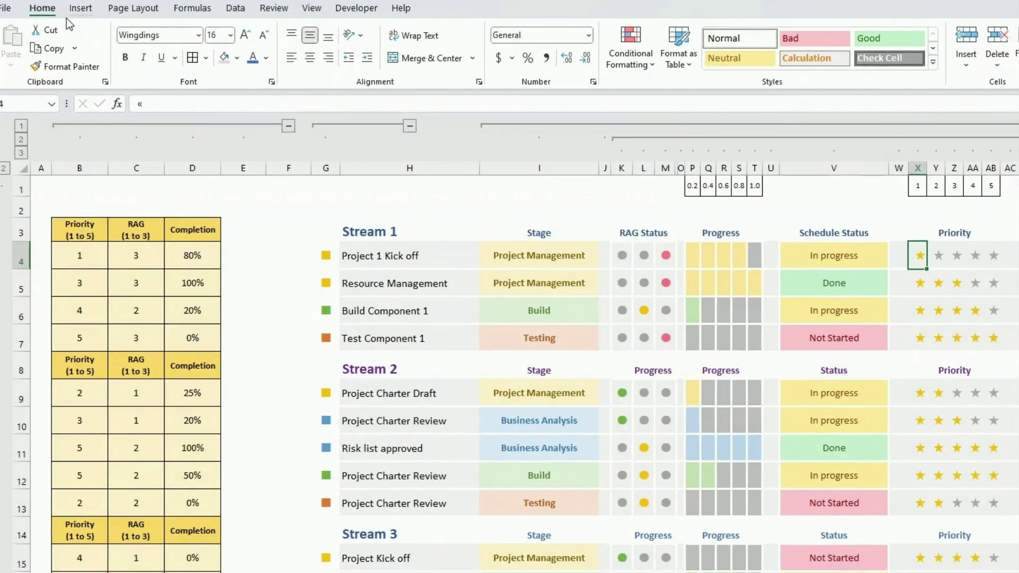
{"action": "left_click", "coordinate": [81, 7]}
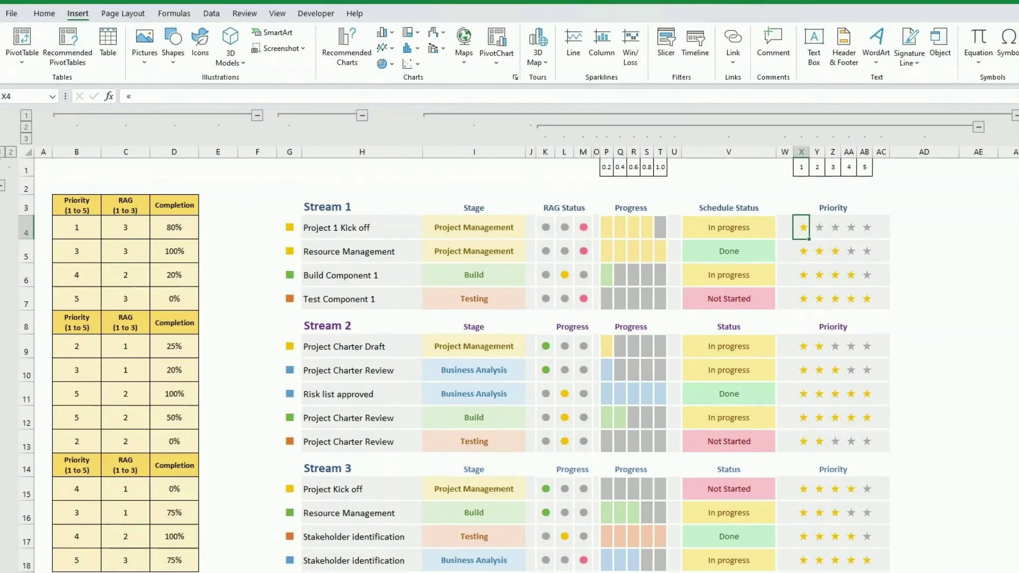
{"action": "left_click", "coordinate": [1007, 42]}
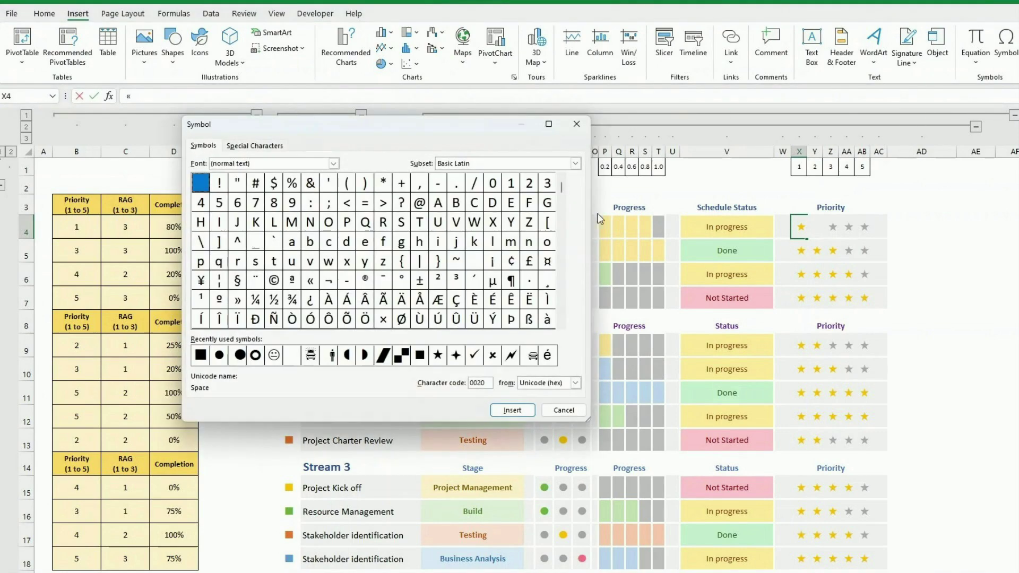
{"action": "left_click", "coordinate": [333, 163]}
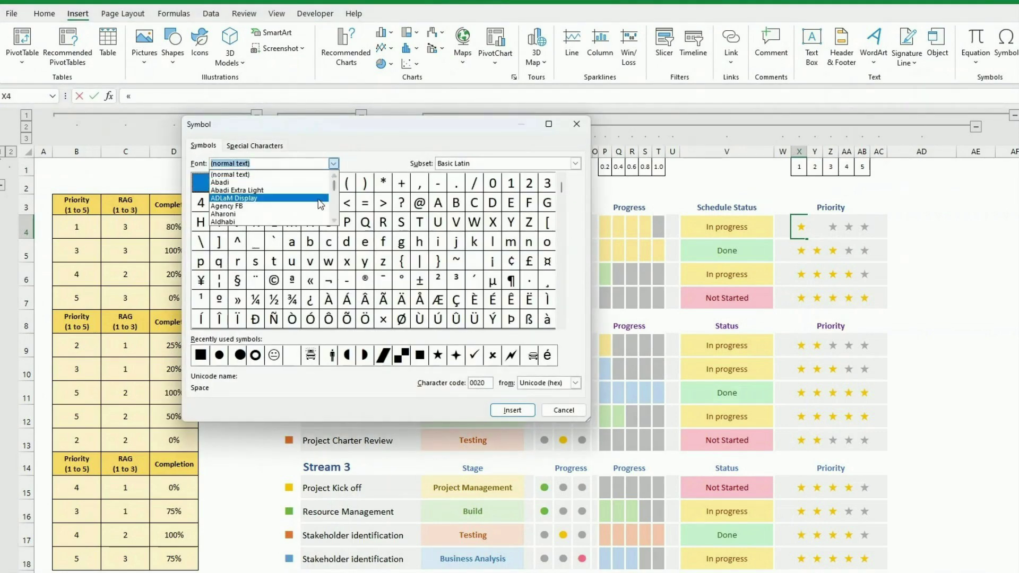
{"action": "type", "text": "w"}
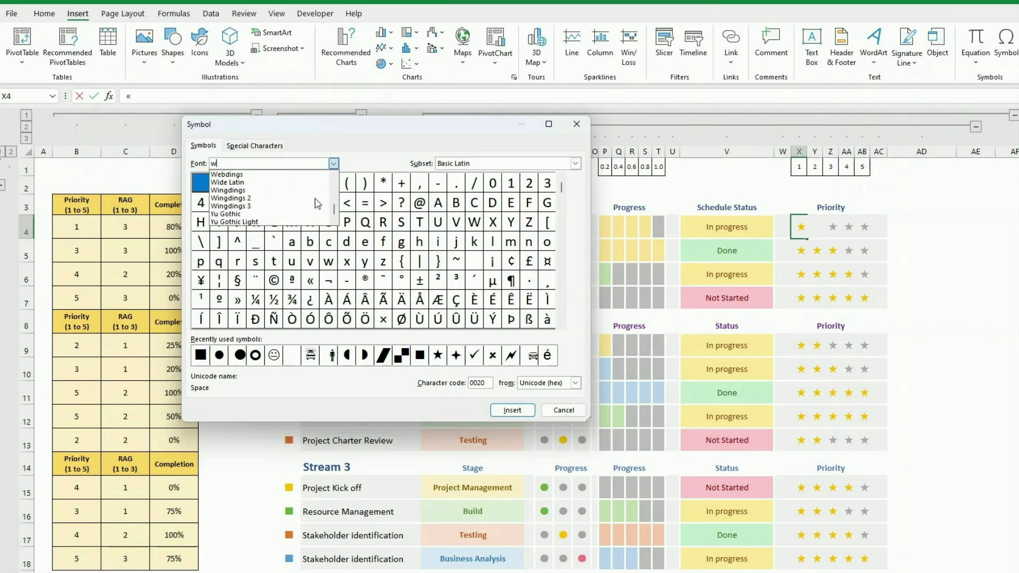
{"action": "left_click", "coordinate": [267, 192]}
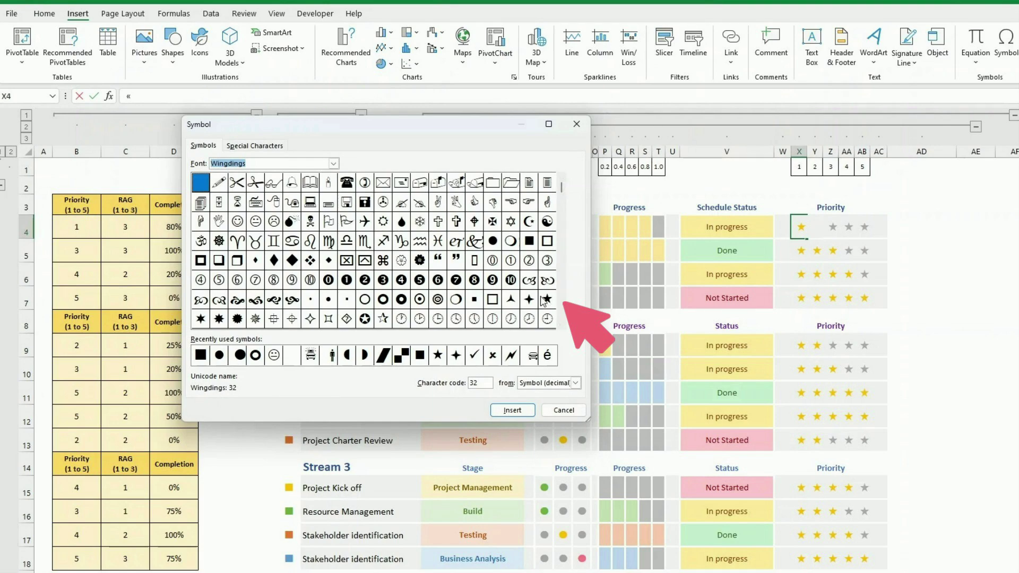
{"action": "left_click", "coordinate": [563, 410]}
{"action": "left_click", "coordinate": [950, 211]}
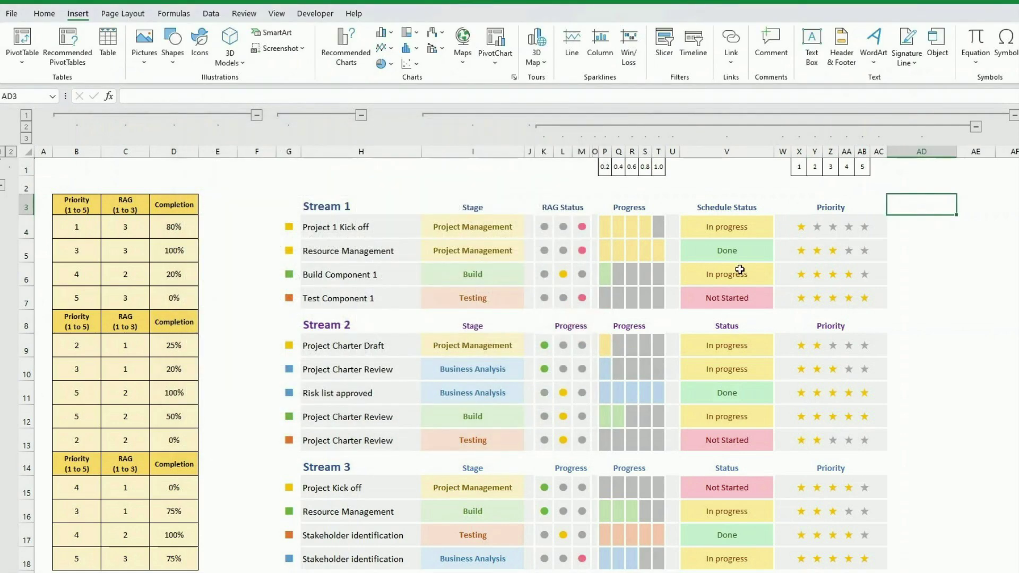
{"action": "left_click_drag", "start_coordinate": [802, 225], "coordinate": [864, 297]}
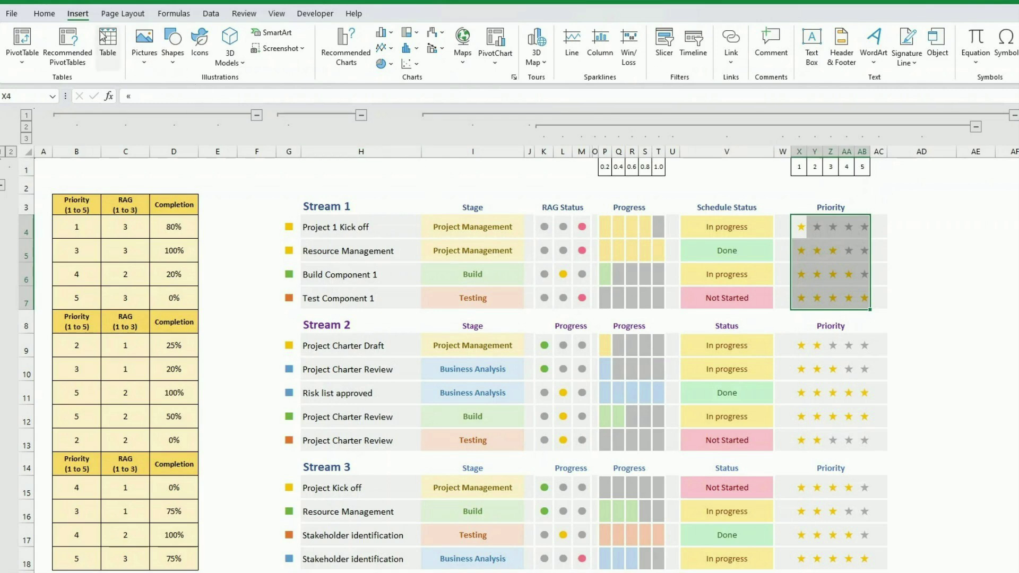
Step: Check the font colour choices and select star cell X4
{"action": "left_click", "coordinate": [44, 14]}
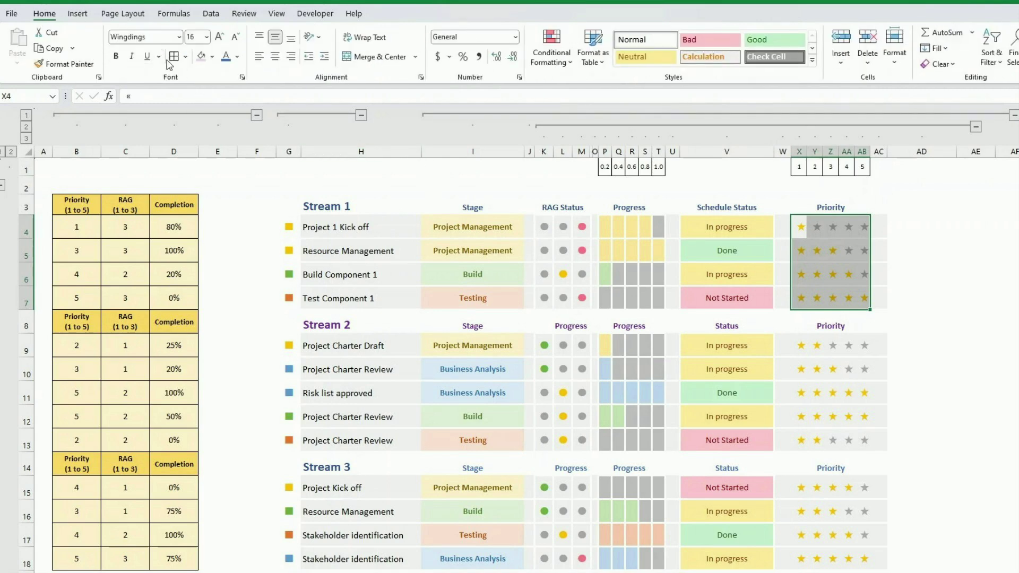
{"action": "left_click", "coordinate": [238, 57]}
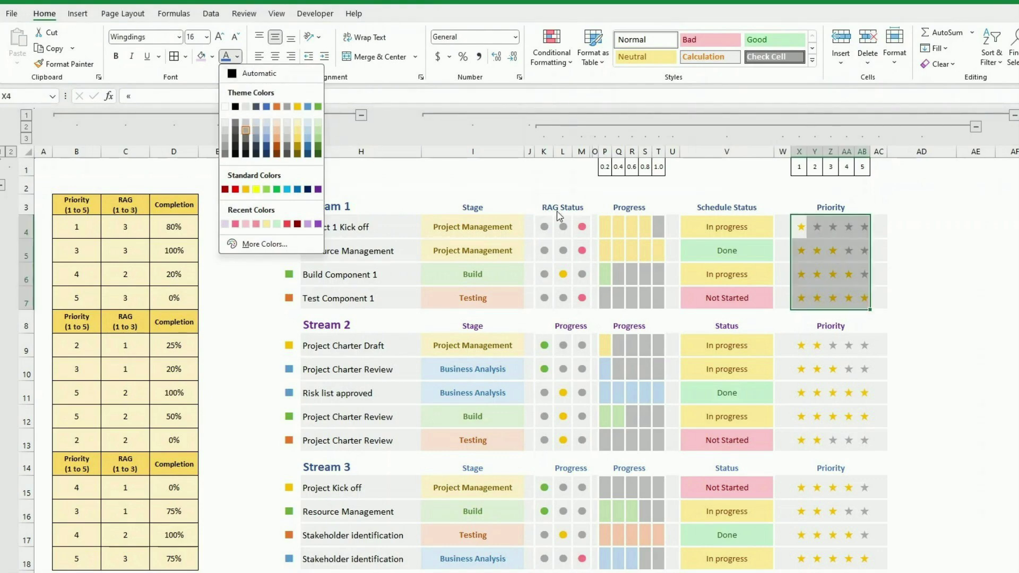
{"action": "left_click", "coordinate": [706, 270]}
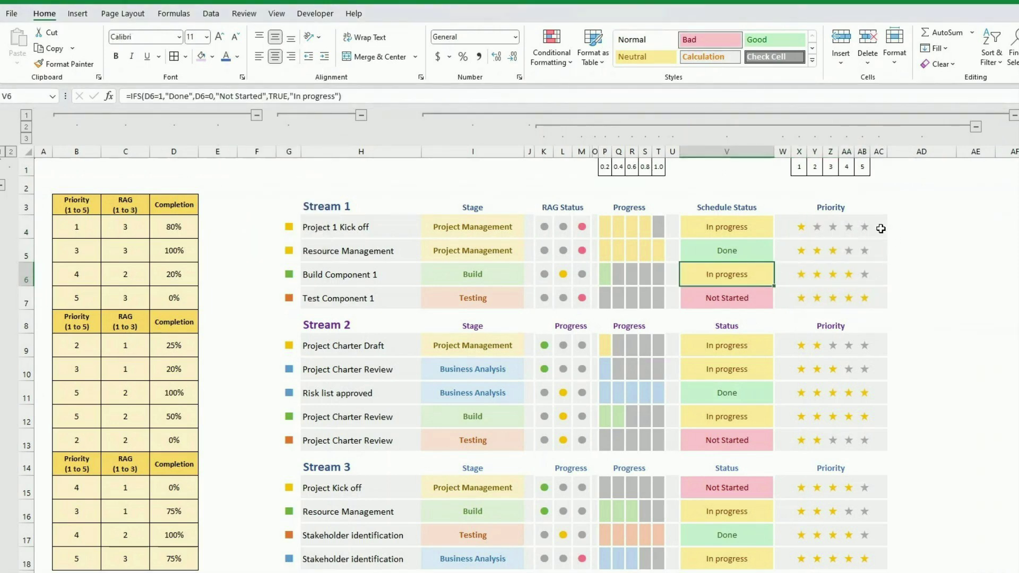
{"action": "left_click", "coordinate": [802, 229]}
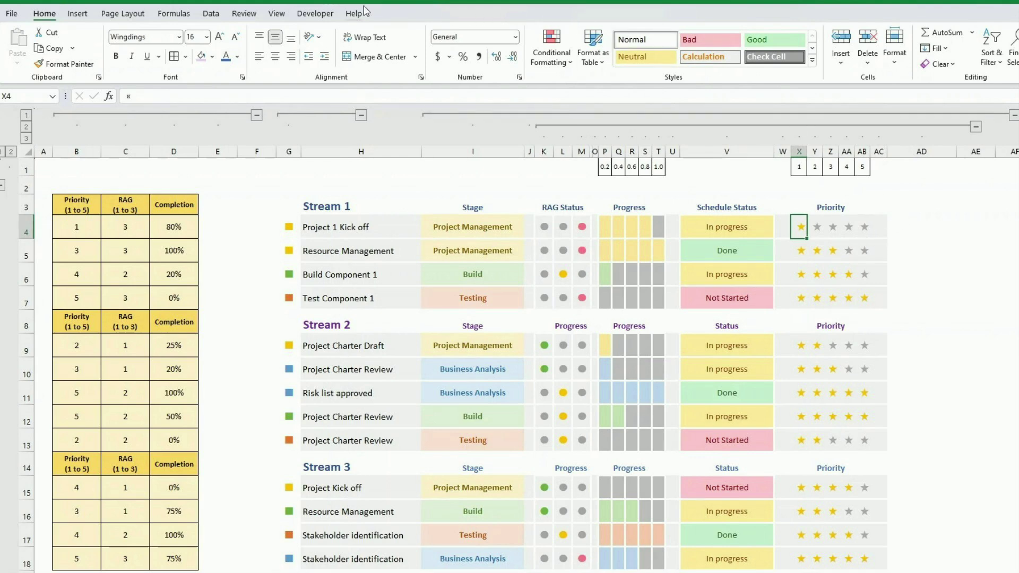
Step: Inspect the star rule =$B4>=X$1 and close the rules without changes
{"action": "left_click", "coordinate": [554, 58]}
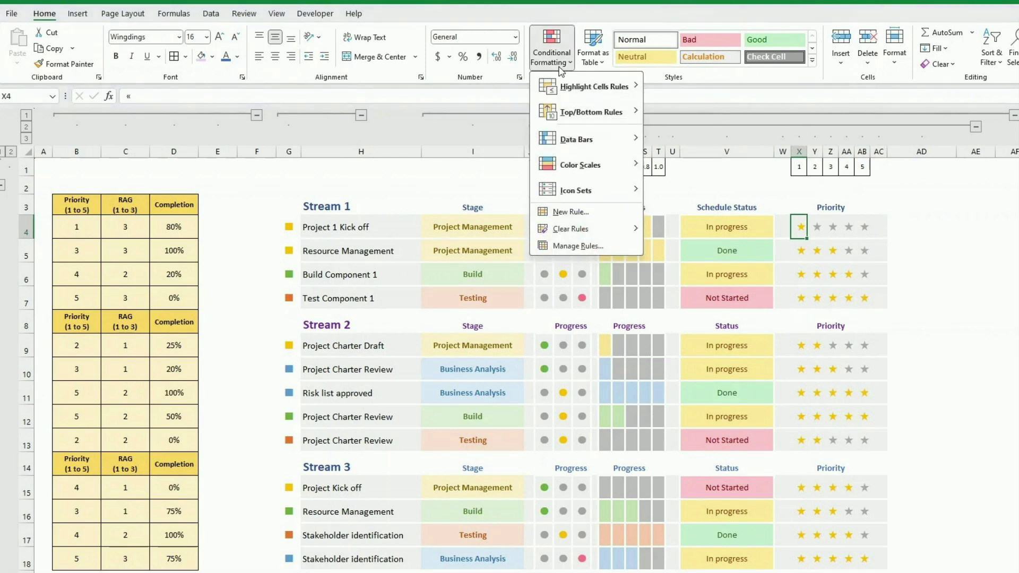
{"action": "left_click", "coordinate": [591, 246]}
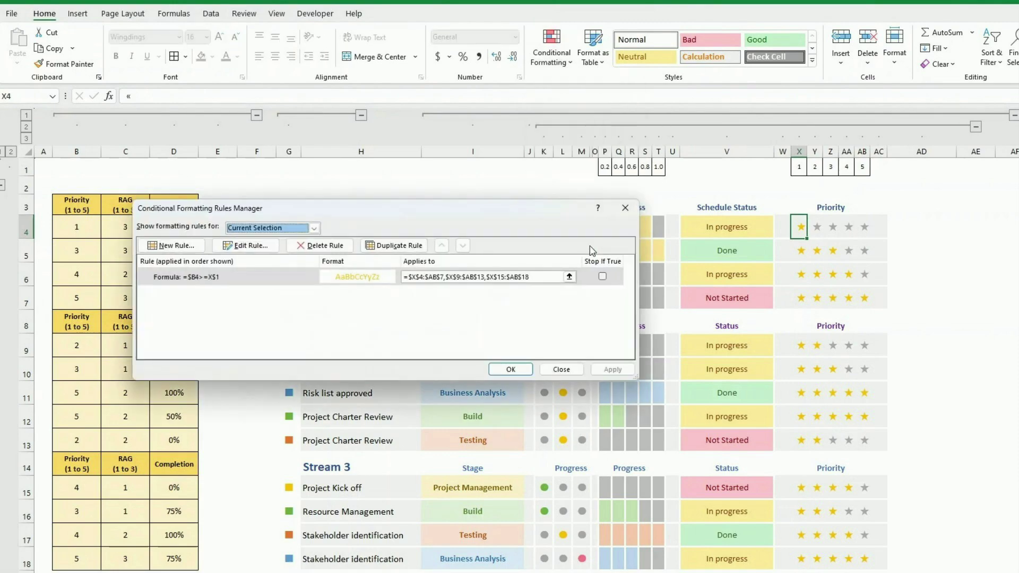
{"action": "left_click", "coordinate": [268, 277]}
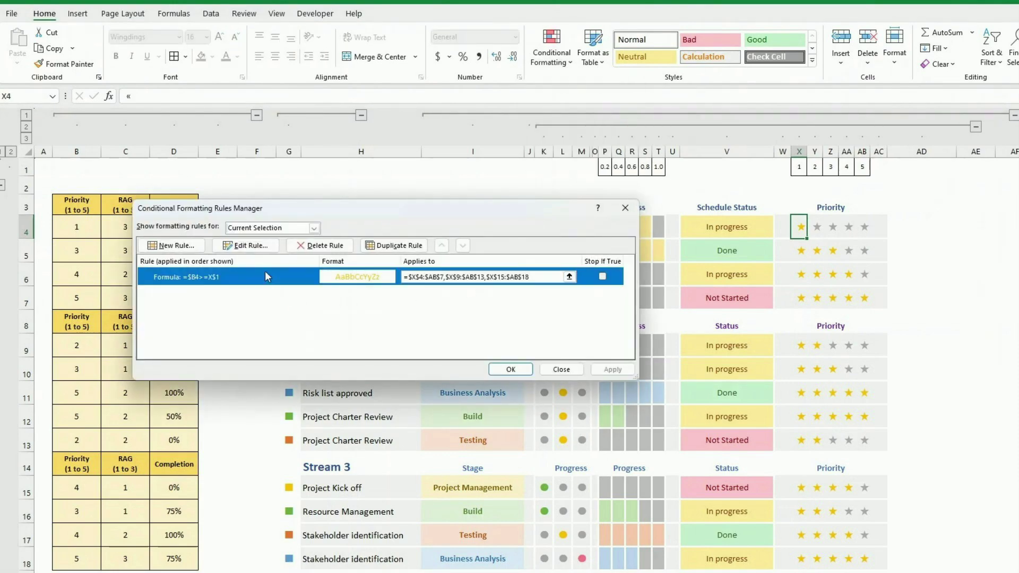
{"action": "left_click", "coordinate": [241, 247]}
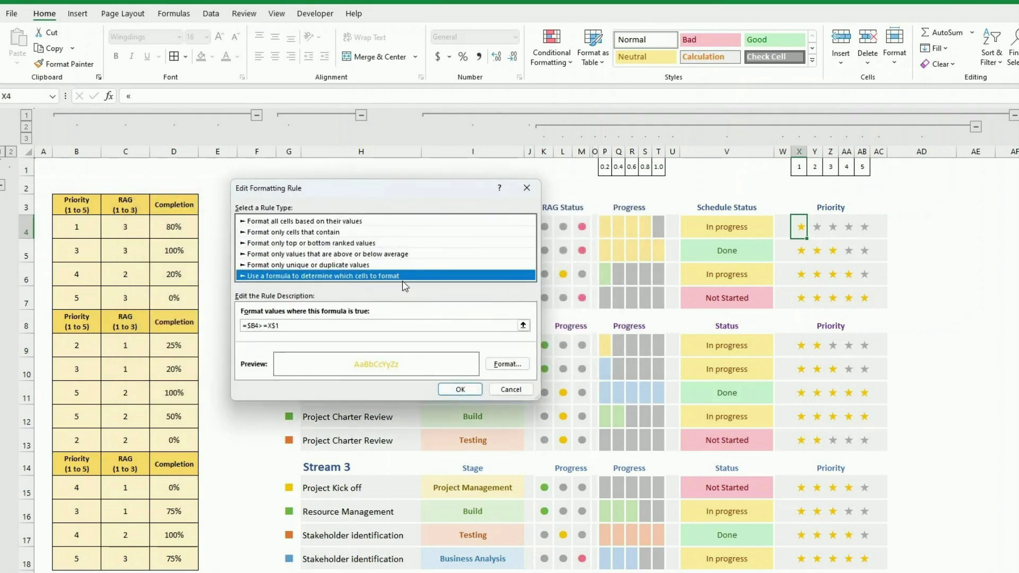
{"action": "left_click", "coordinate": [390, 326]}
{"action": "left_click", "coordinate": [390, 328]}
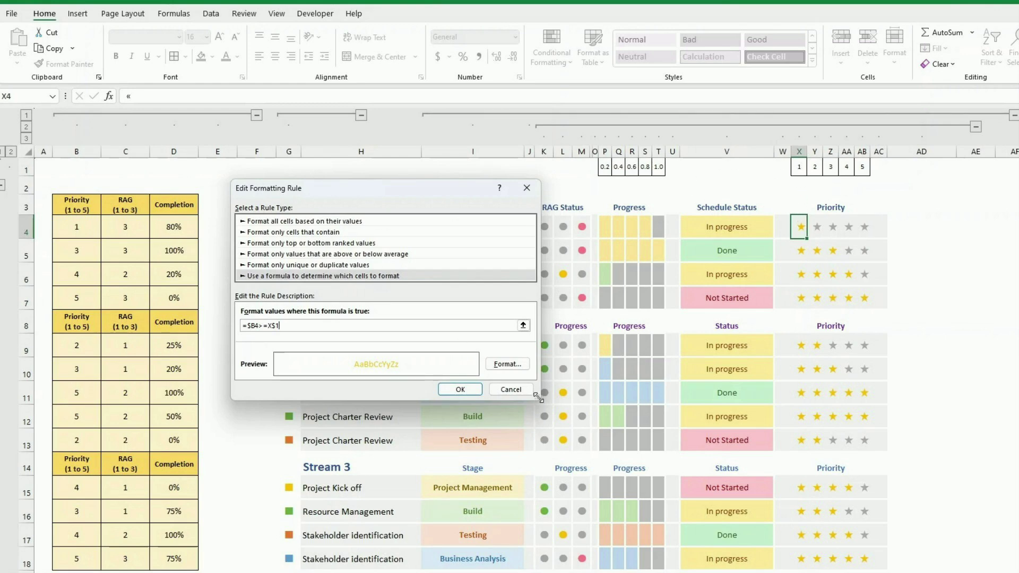
{"action": "key", "text": "Return"}
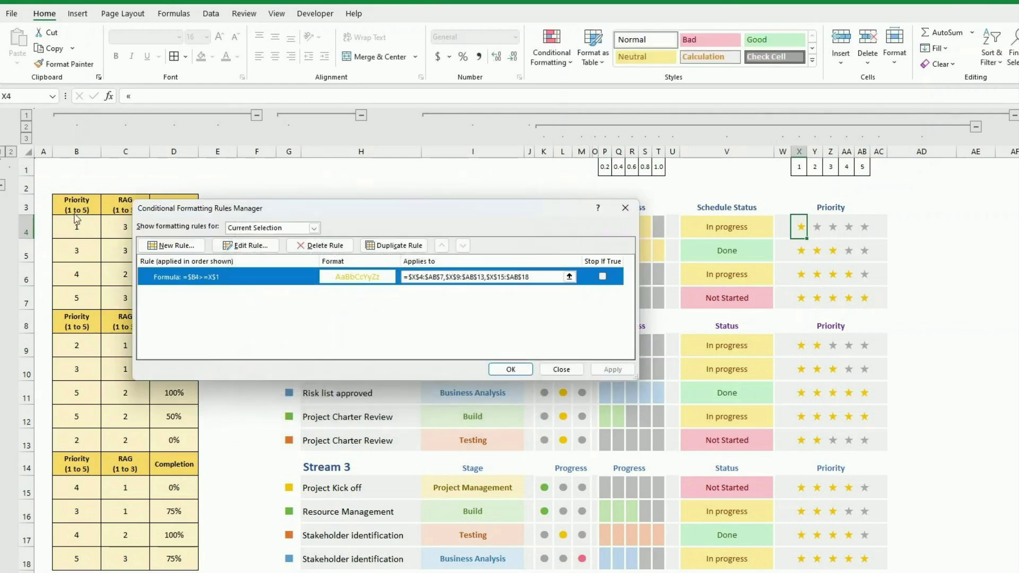
{"action": "left_click", "coordinate": [563, 370]}
Step: Set Project 1 Kick off's priority in B4 to 3
{"action": "left_click", "coordinate": [77, 218]}
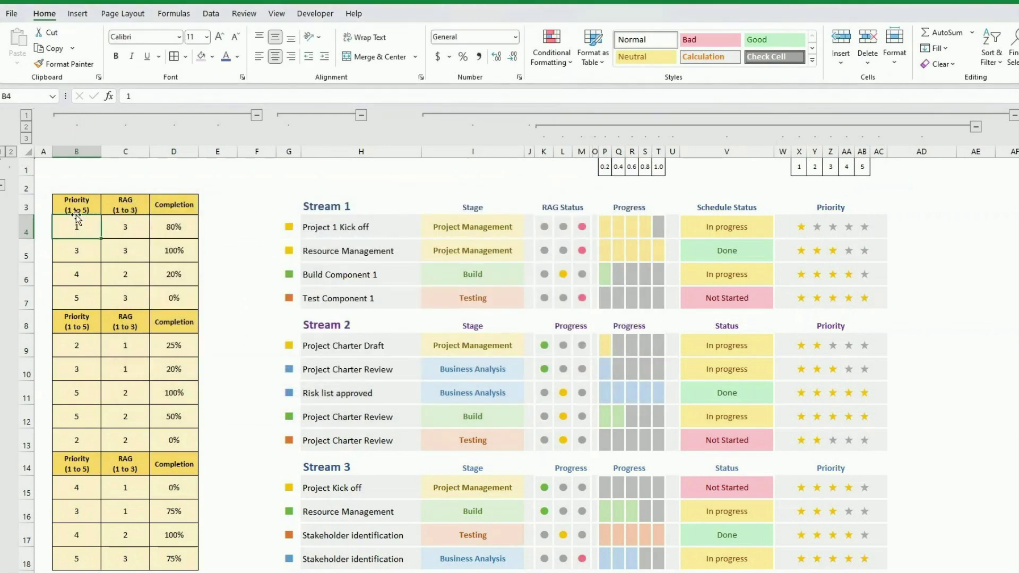
{"action": "type", "text": "3"}
{"action": "key", "text": "ctrl+Return"}
Step: Set Project 1 Kick off's priority in B4 to 4, turning four stars gold
{"action": "left_click", "coordinate": [832, 226]}
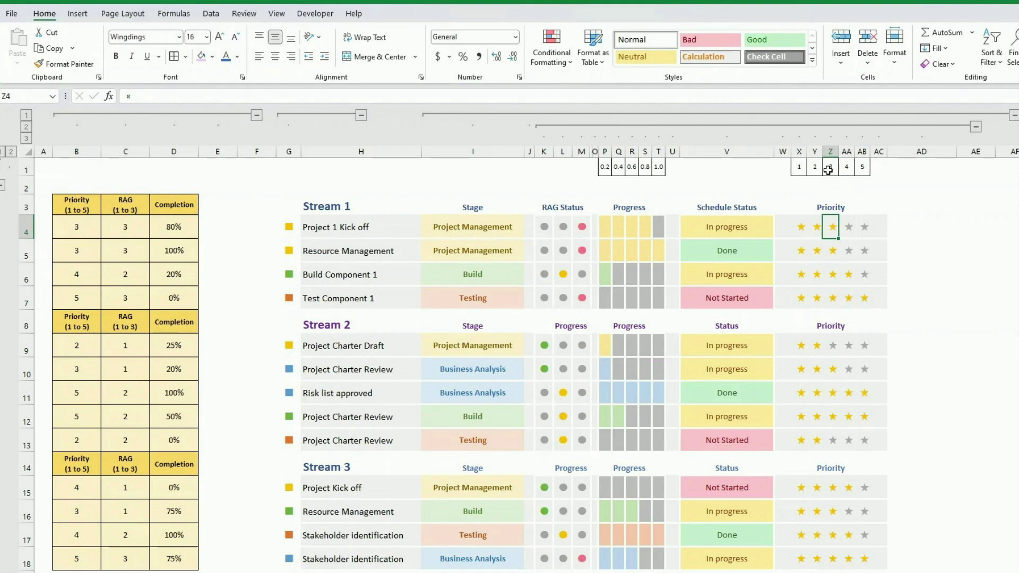
{"action": "left_click", "coordinate": [848, 227]}
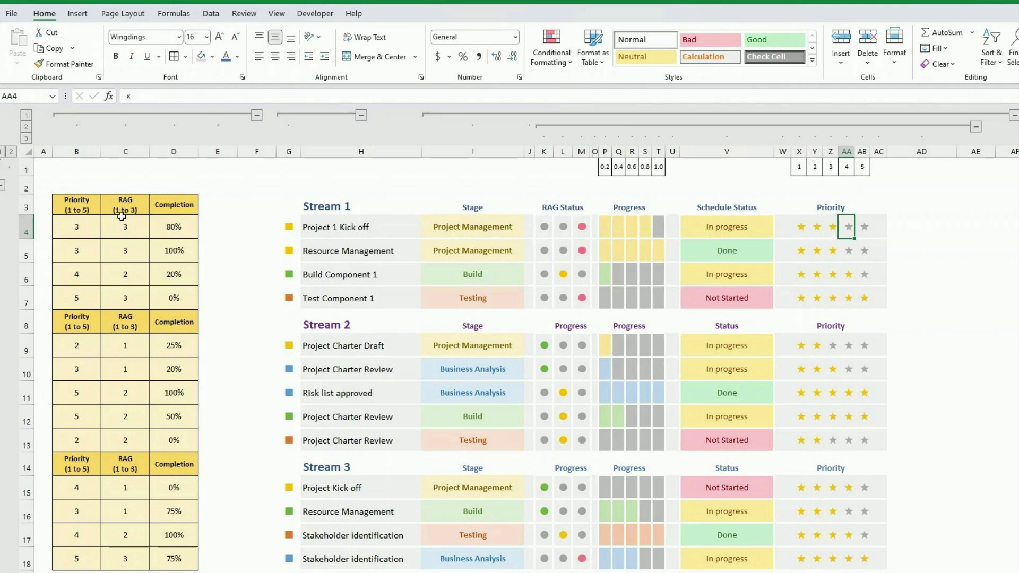
{"action": "left_click", "coordinate": [76, 228]}
{"action": "type", "text": "4"}
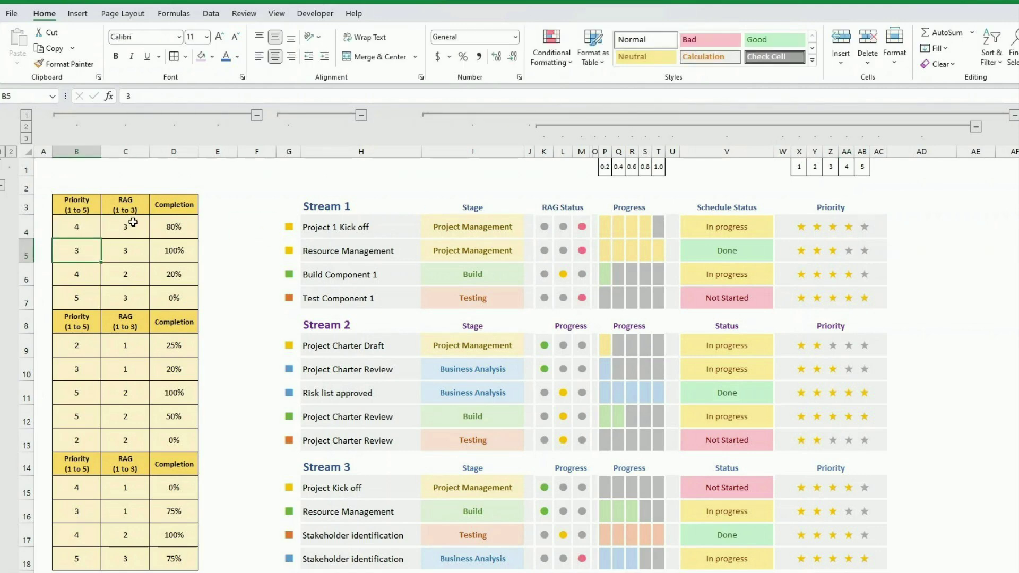
{"action": "key", "text": "Return"}
{"action": "key", "text": "Up"}
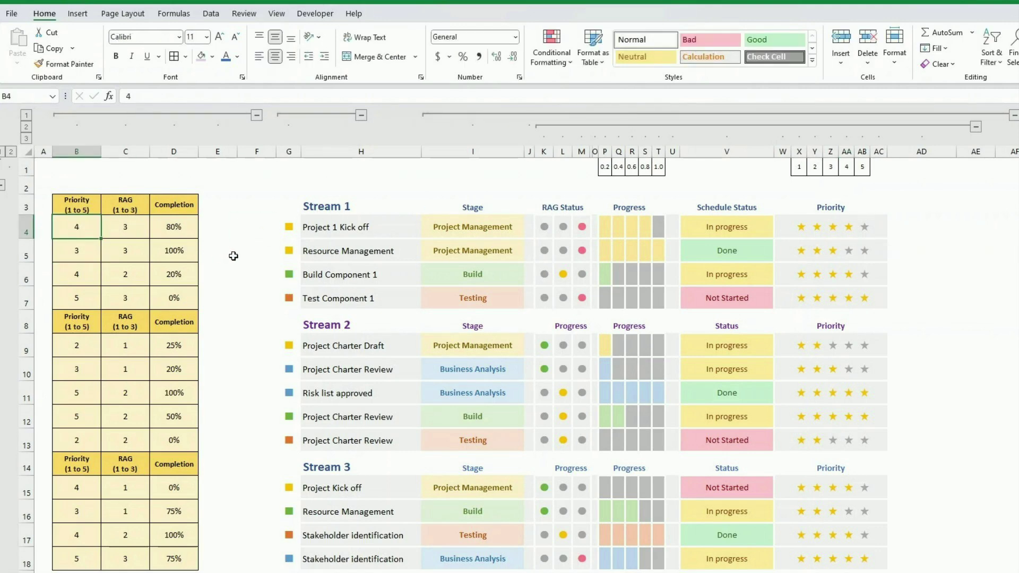
Step: Select the Stream 1 rows and Stream 2 header row, then go to the Validation sheet
{"action": "left_click_drag", "start_coordinate": [24, 207], "coordinate": [24, 295]}
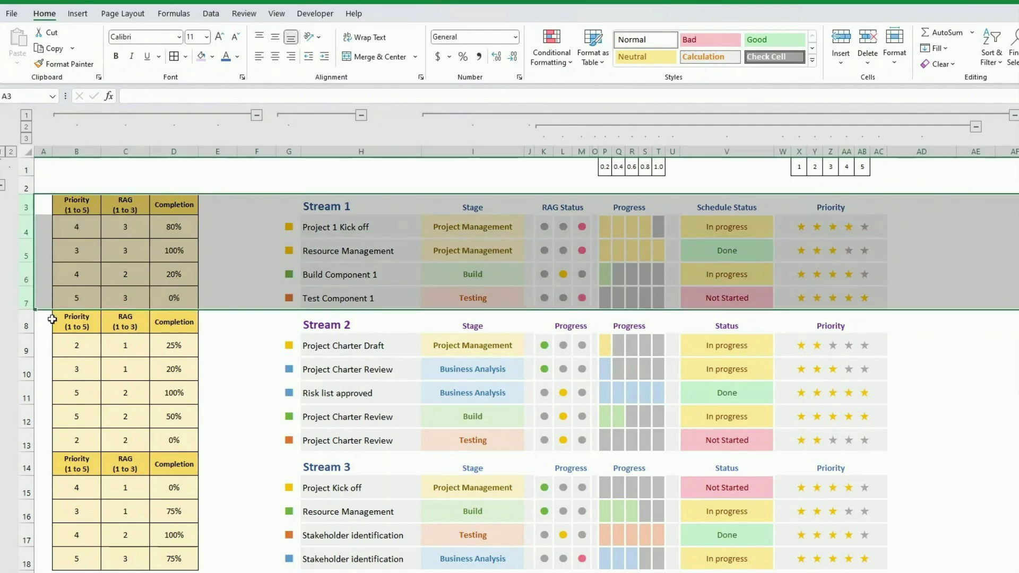
{"action": "left_click", "coordinate": [255, 344]}
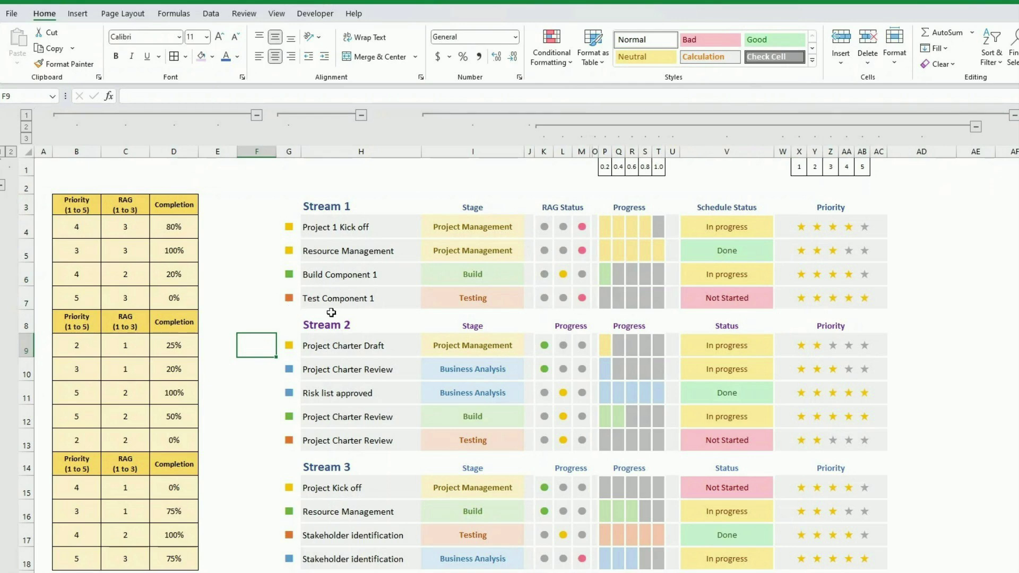
{"action": "left_click_drag", "start_coordinate": [885, 317], "coordinate": [318, 323]}
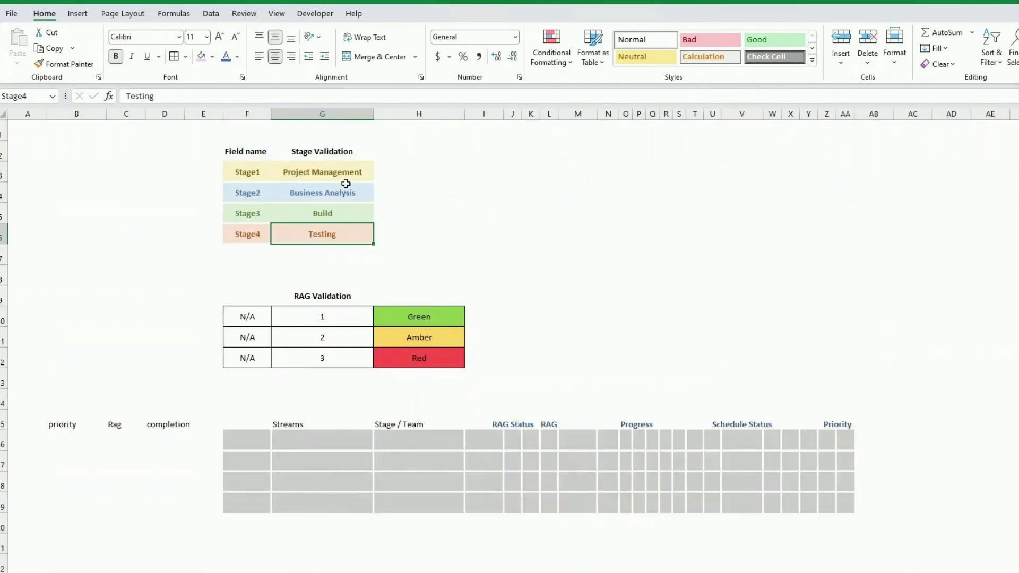
{"action": "left_click", "coordinate": [344, 175]}
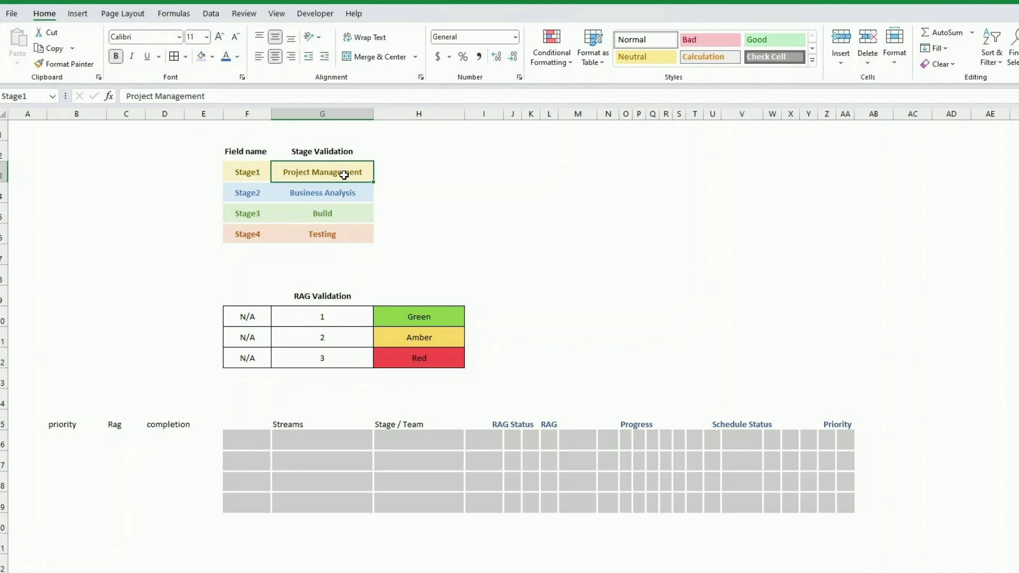
Step: Enter STAGE 1 as the first stage name on the Validation sheet
{"action": "type", "text": "STAGE 1"}
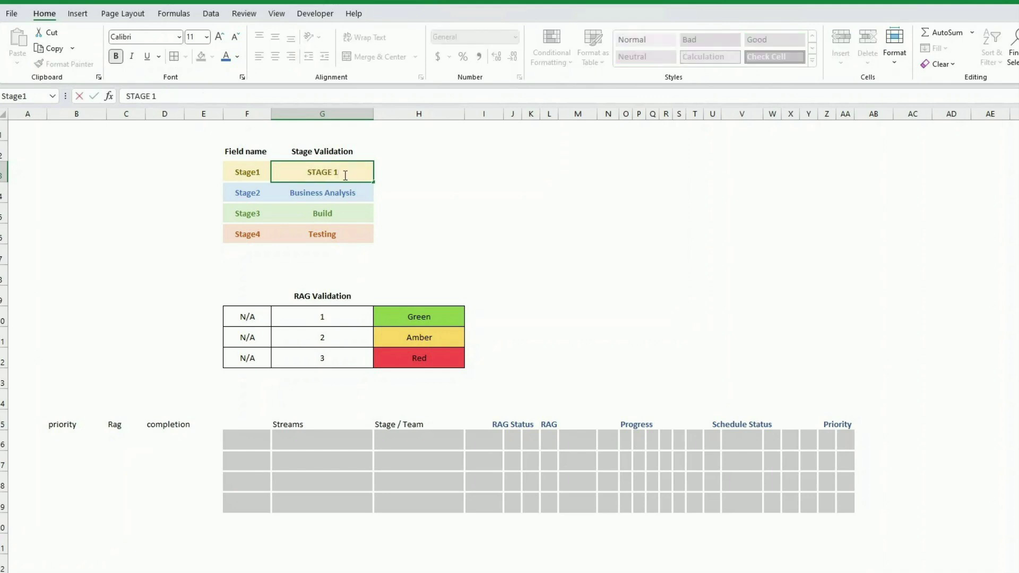
{"action": "key", "text": "Return"}
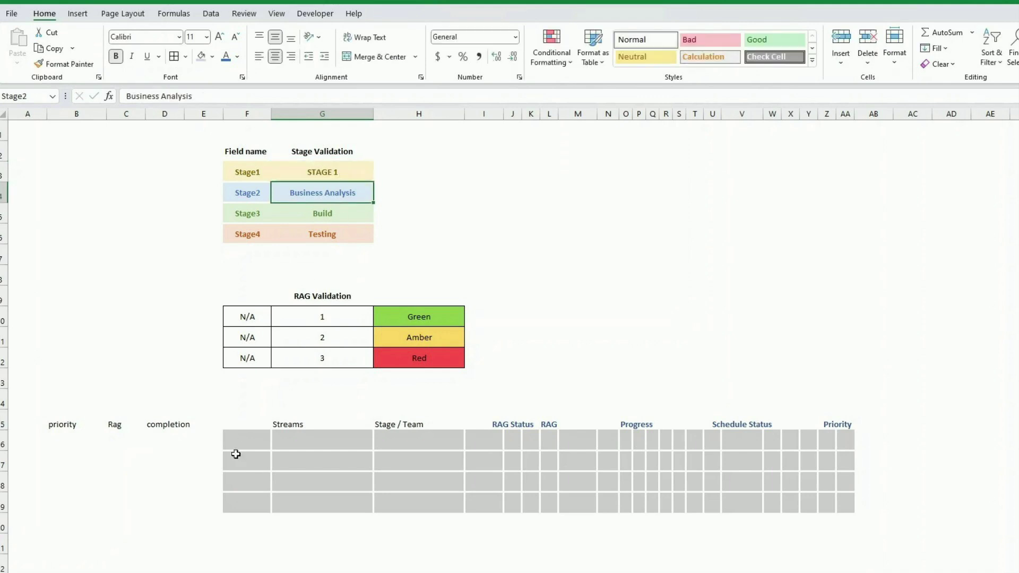
{"action": "right_click", "coordinate": [225, 570]}
{"action": "key", "text": "Escape"}
{"action": "key", "text": "ctrl+Page_Down"}
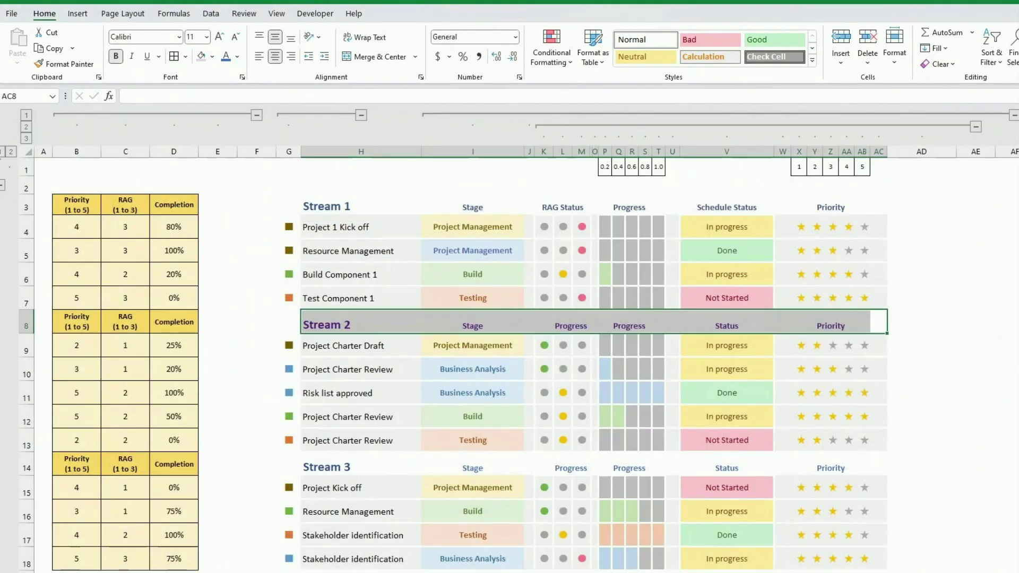
Step: Back on the dashboard, set Project 1 Kick off's stage in I4 to STAGE 1
{"action": "left_click", "coordinate": [479, 219]}
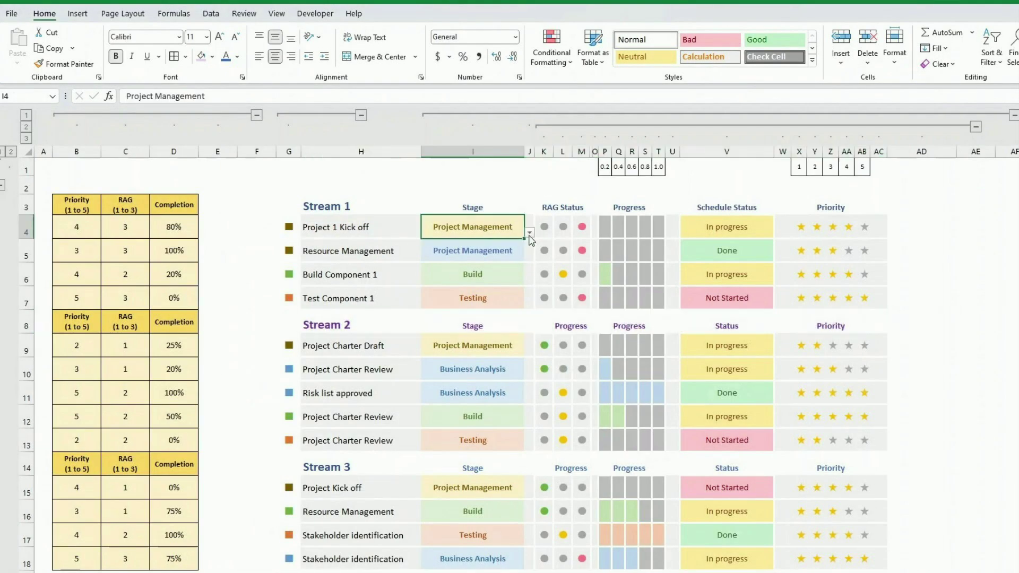
{"action": "left_click", "coordinate": [529, 232]}
{"action": "left_click", "coordinate": [502, 245]}
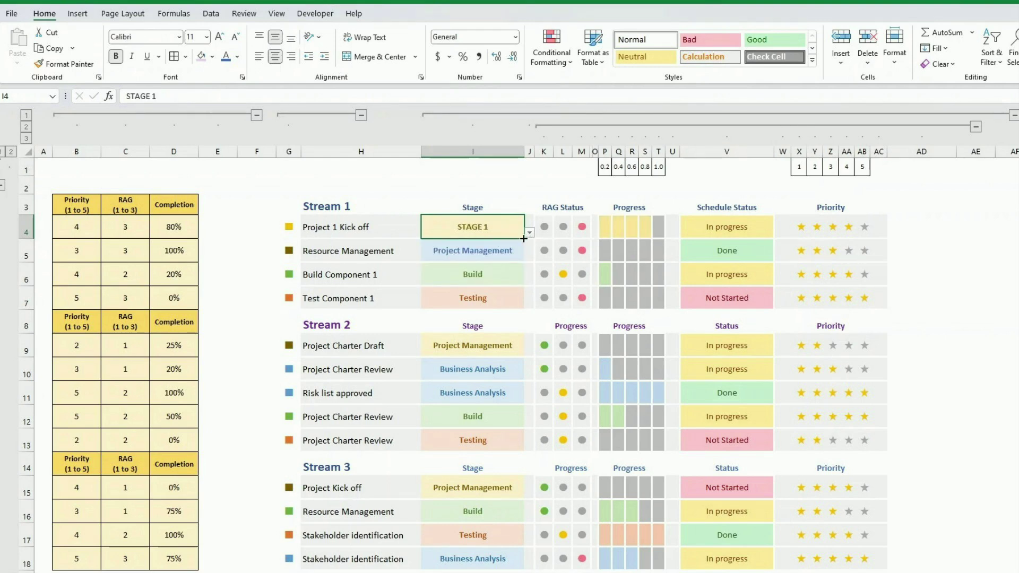
{"action": "left_click", "coordinate": [329, 437]}
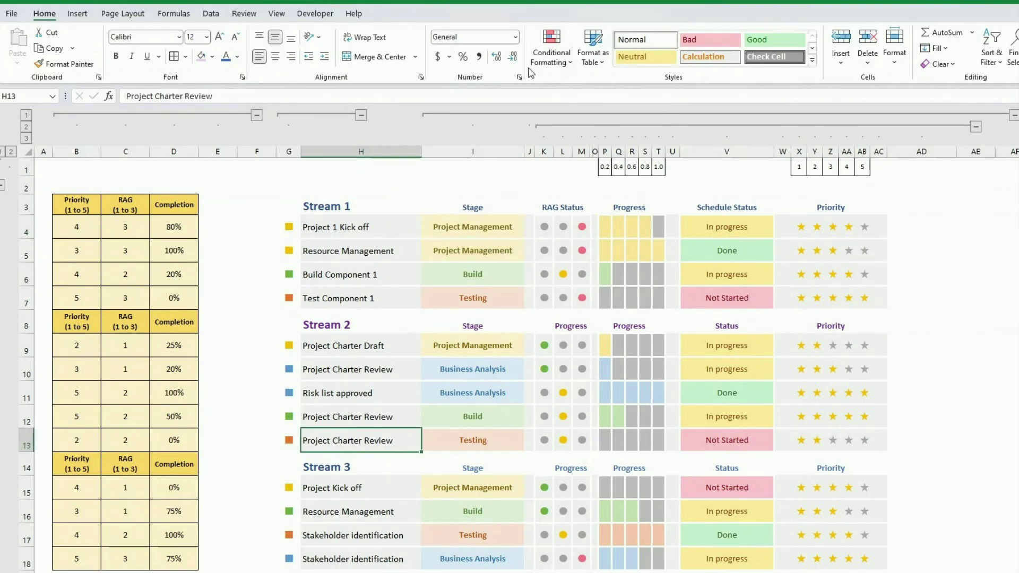
{"action": "left_click", "coordinate": [422, 173]}
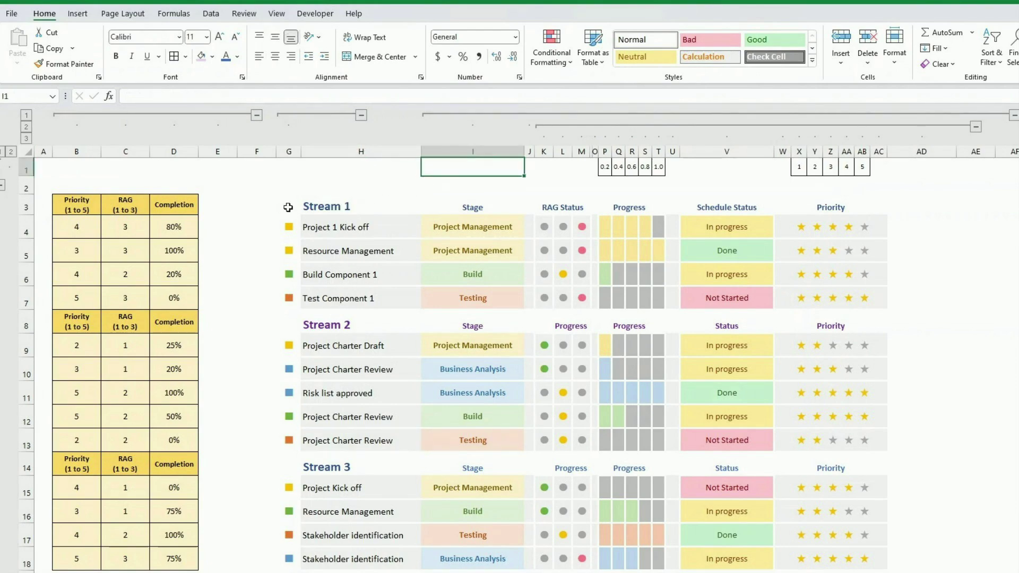
Step: Fill the Stream 1 header row grey-blue and the Stream 2 header row lavender
{"action": "left_click_drag", "start_coordinate": [295, 206], "coordinate": [873, 196]}
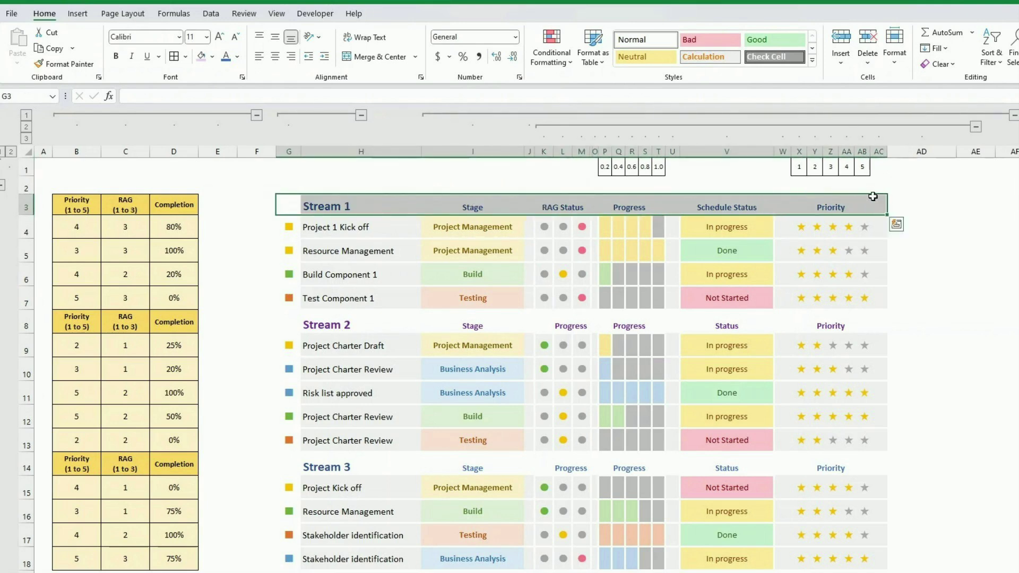
{"action": "left_click", "coordinate": [212, 56]}
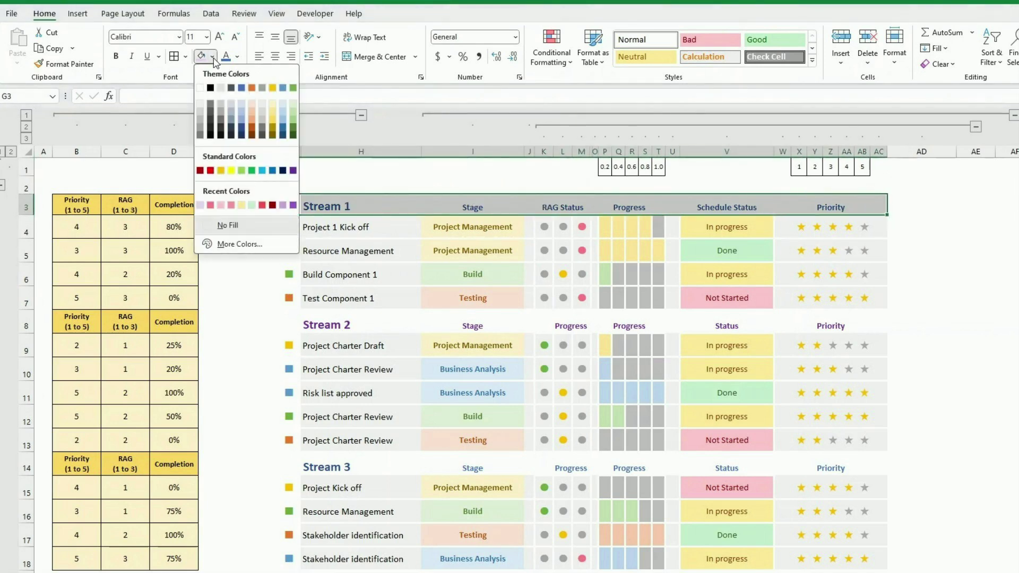
{"action": "left_click", "coordinate": [239, 104]}
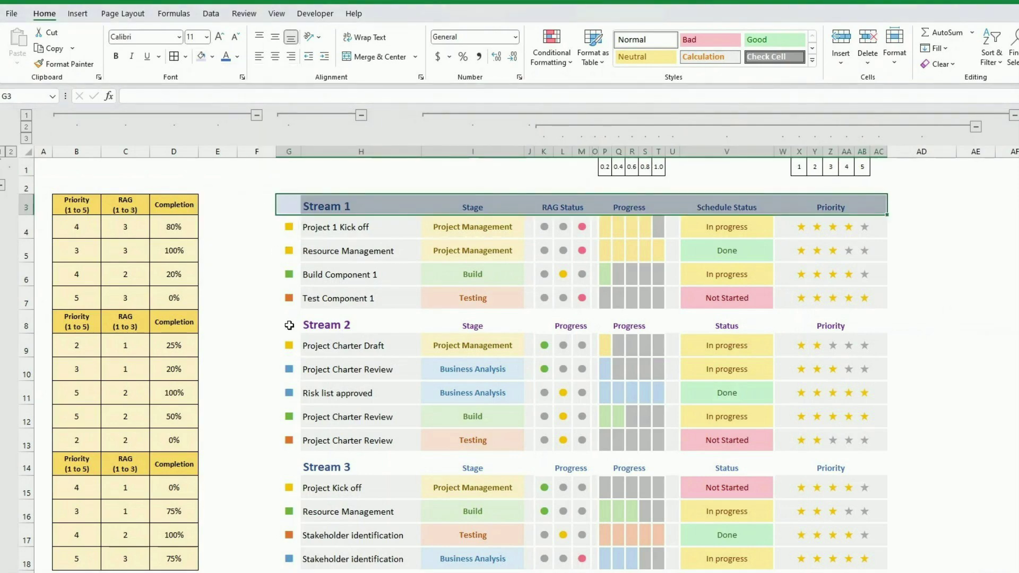
{"action": "left_click_drag", "start_coordinate": [286, 325], "coordinate": [880, 323]}
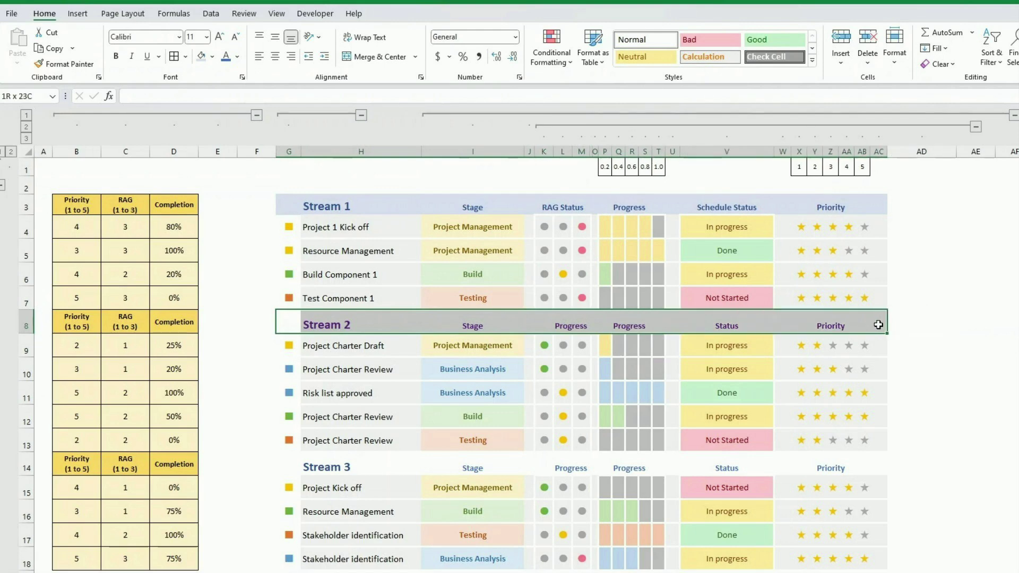
{"action": "left_click", "coordinate": [211, 57]}
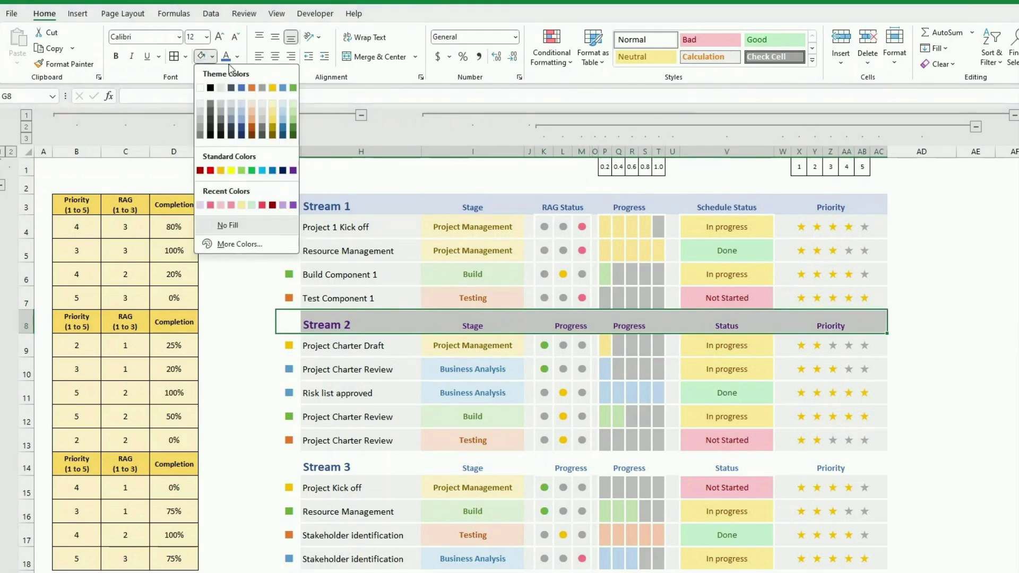
{"action": "left_click", "coordinate": [202, 206]}
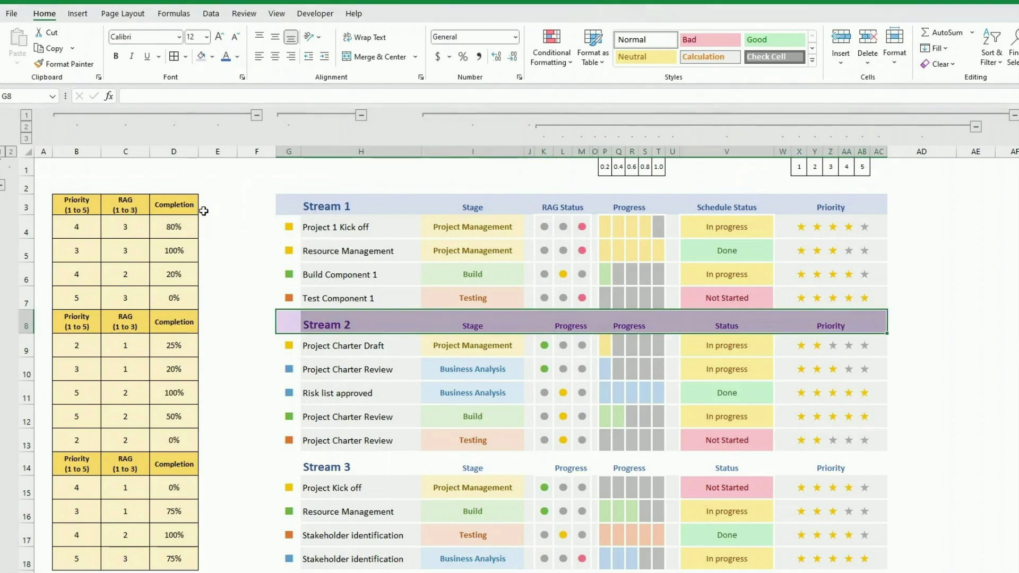
Step: Fill the Stream 3 header row blue-grey
{"action": "left_click", "coordinate": [299, 470]}
{"action": "left_click_drag", "start_coordinate": [299, 470], "coordinate": [878, 467]}
{"action": "left_click", "coordinate": [212, 56]}
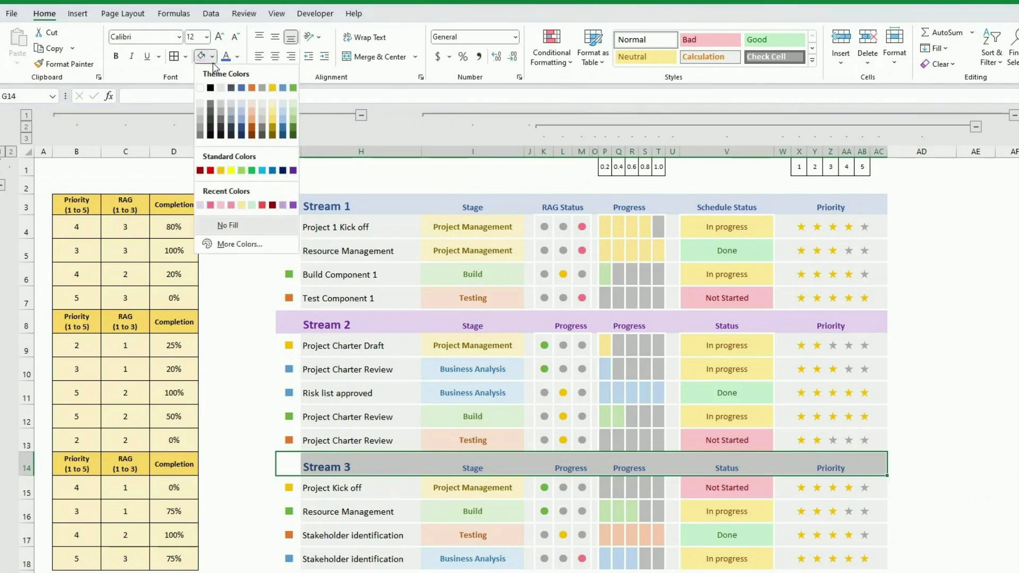
{"action": "left_click", "coordinate": [243, 103]}
{"action": "left_click", "coordinate": [240, 199]}
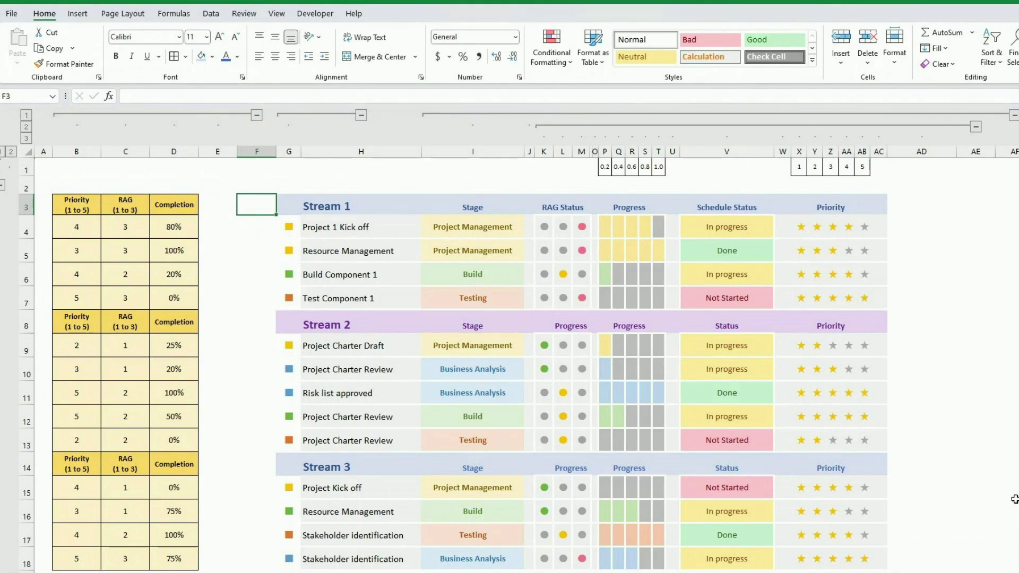
Step: Group columns A–E, collapse helper columns B–E, and collapse row 1's scale values
{"action": "left_click", "coordinate": [226, 223]}
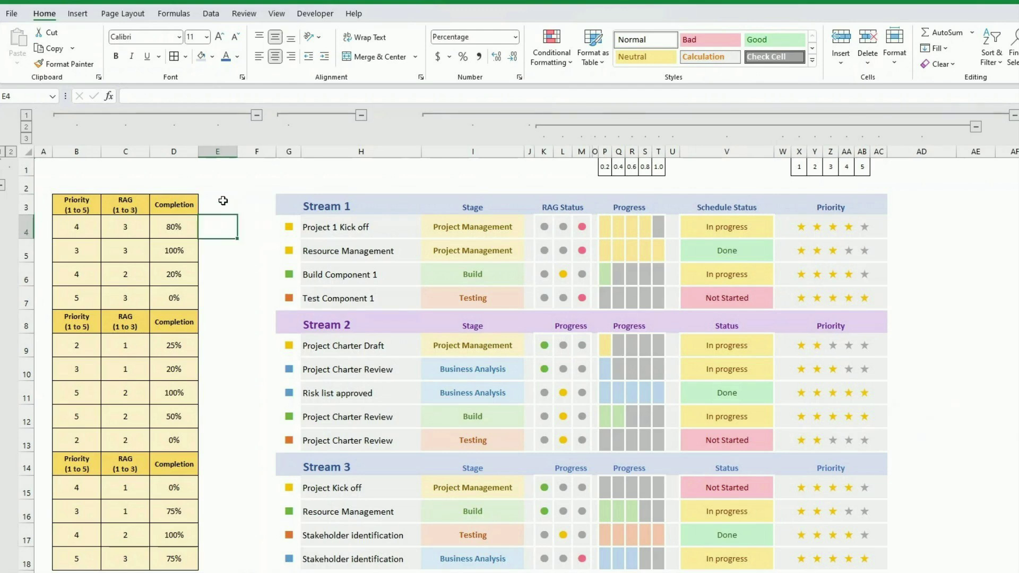
{"action": "left_click", "coordinate": [257, 116]}
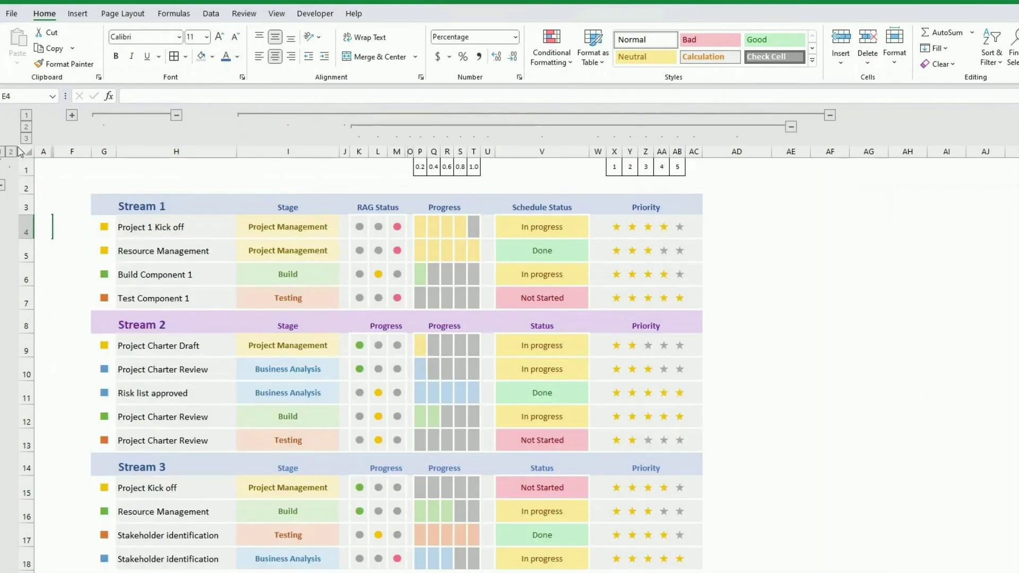
{"action": "left_click", "coordinate": [75, 116]}
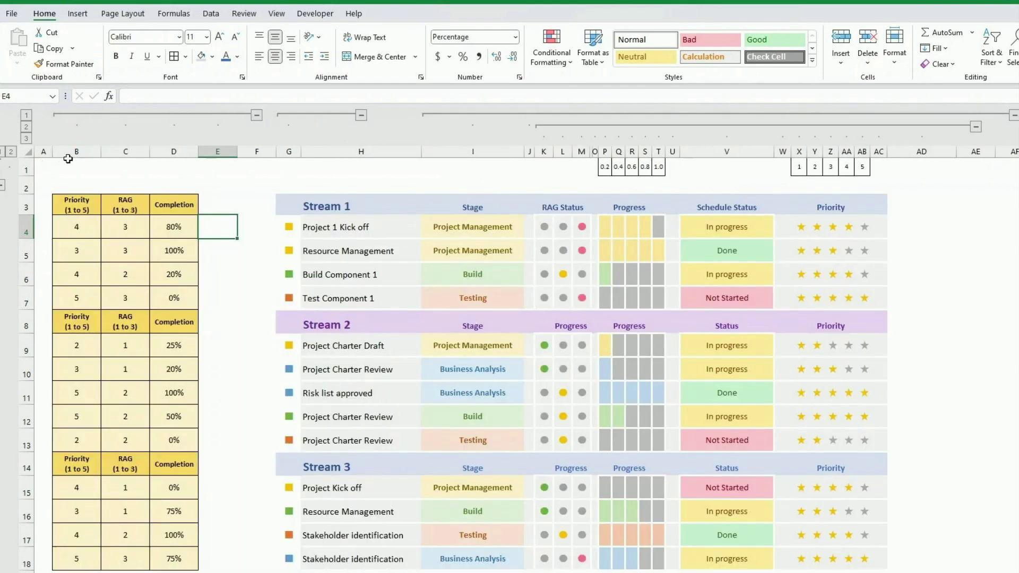
{"action": "left_click", "coordinate": [223, 154]}
{"action": "left_click_drag", "start_coordinate": [223, 153], "coordinate": [46, 151]}
{"action": "left_click", "coordinate": [211, 13]}
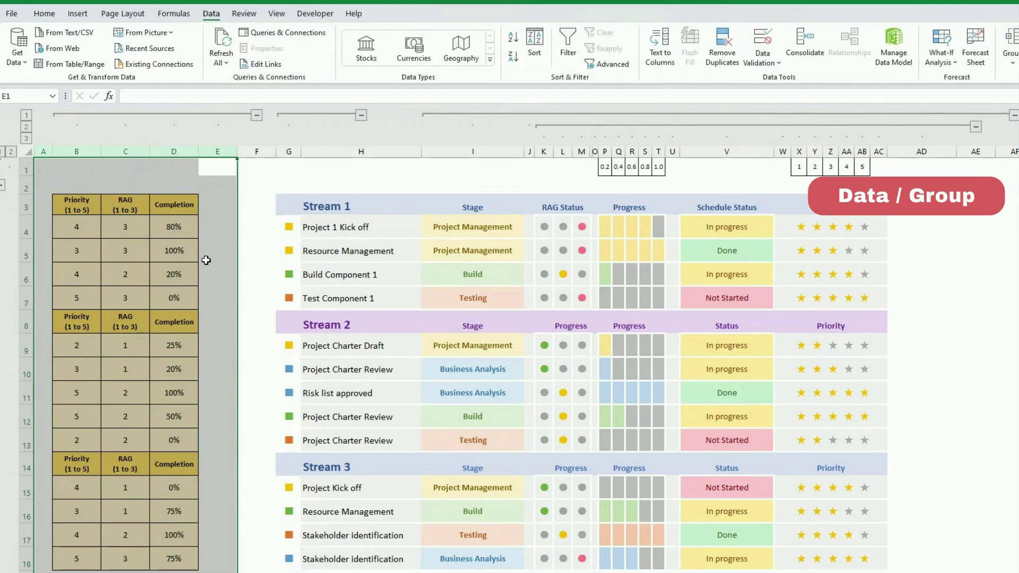
{"action": "left_click", "coordinate": [215, 250]}
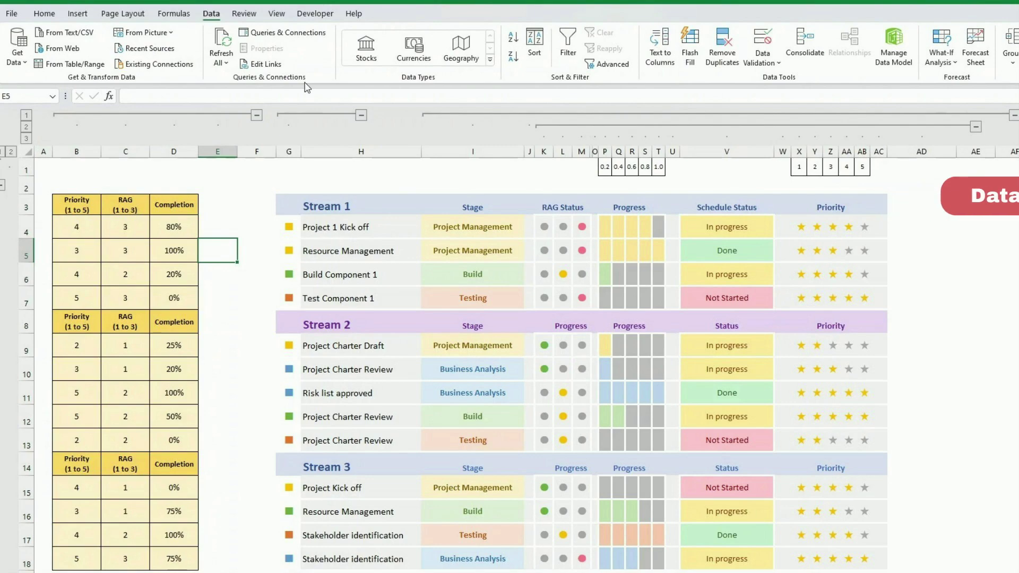
{"action": "left_click", "coordinate": [256, 116]}
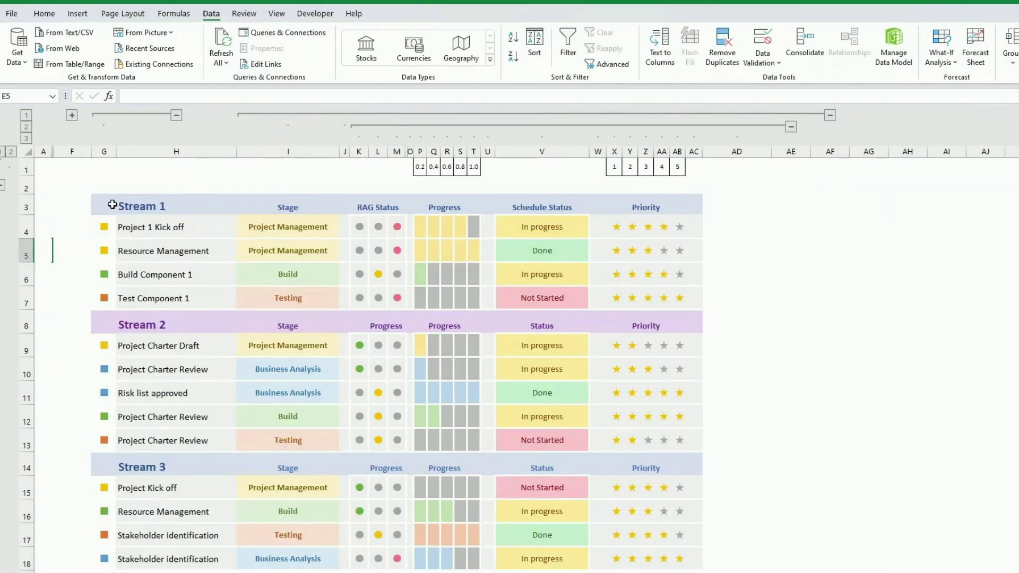
{"action": "left_click_drag", "start_coordinate": [753, 167], "coordinate": [125, 170]}
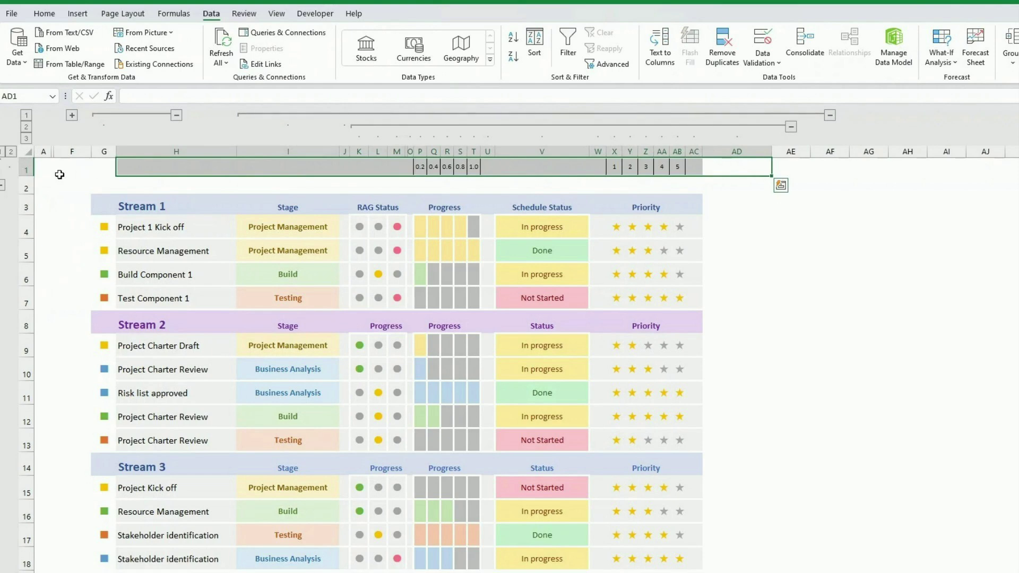
{"action": "left_click", "coordinate": [2, 187]}
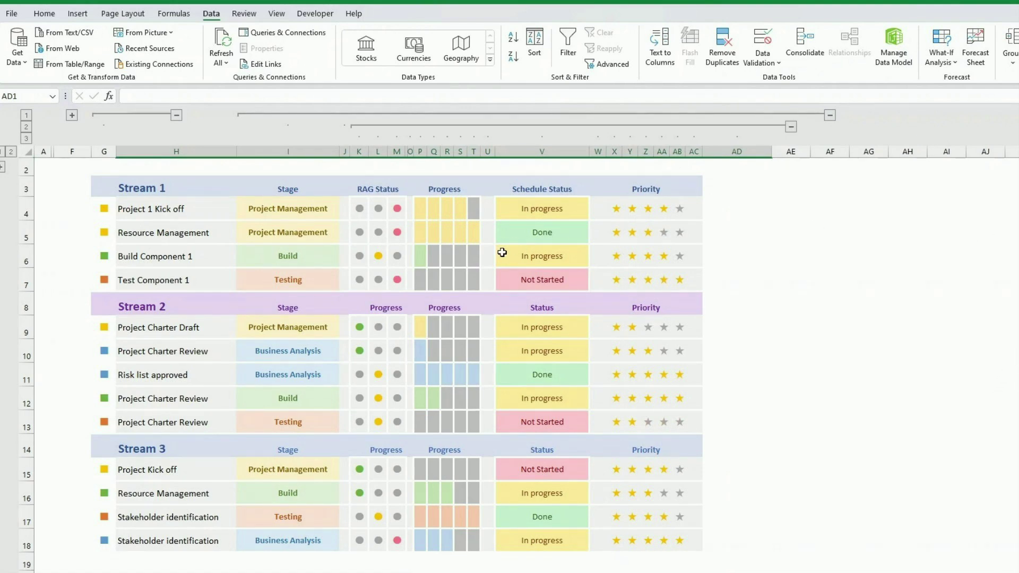
Step: Restore row 1, unhide the RAG flag column N, and hide the dot columns K–M
{"action": "key", "text": "ctrl+z"}
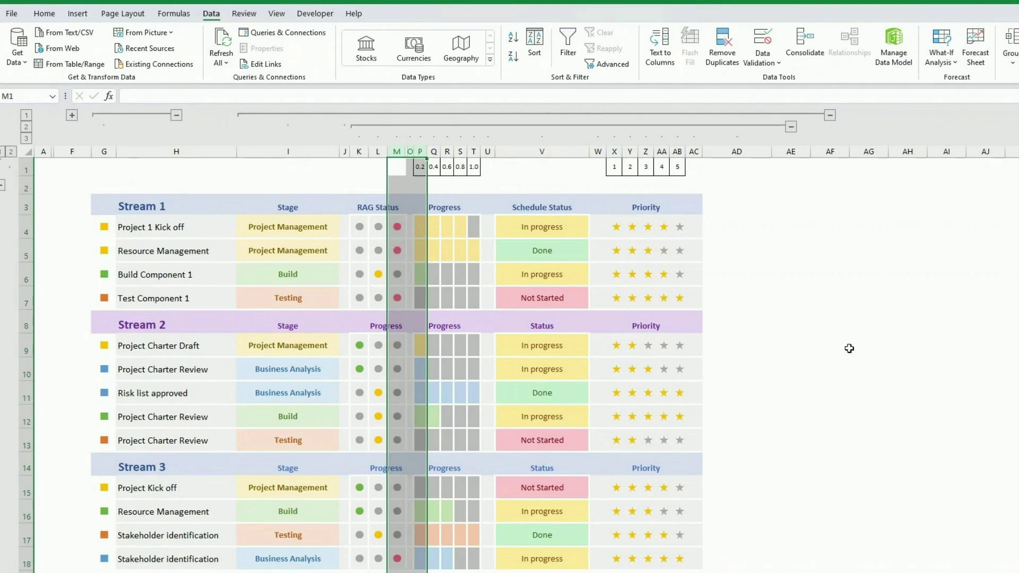
{"action": "left_click", "coordinate": [846, 348]}
{"action": "left_click_drag", "start_coordinate": [397, 151], "coordinate": [410, 151]}
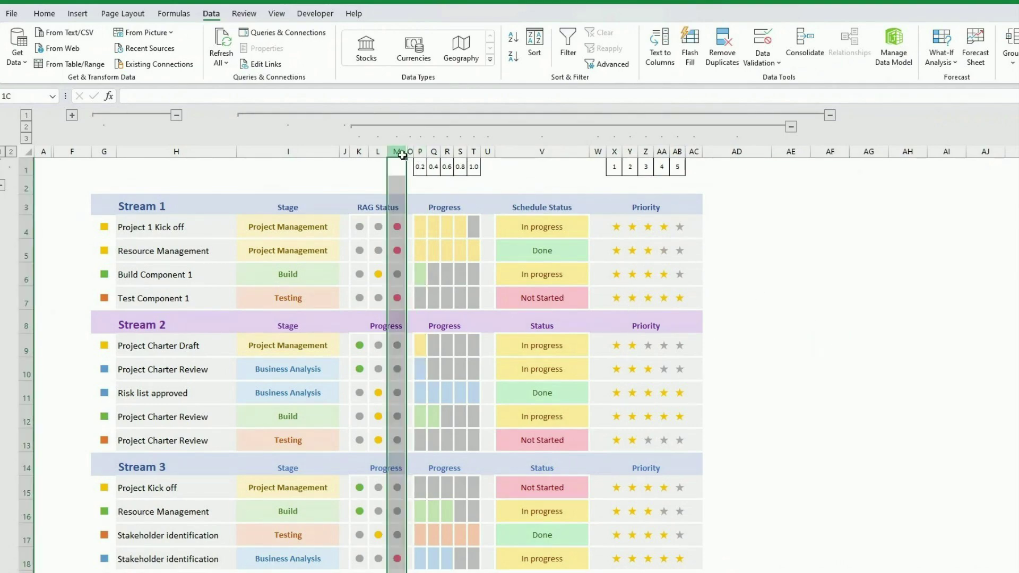
{"action": "right_click", "coordinate": [410, 154]}
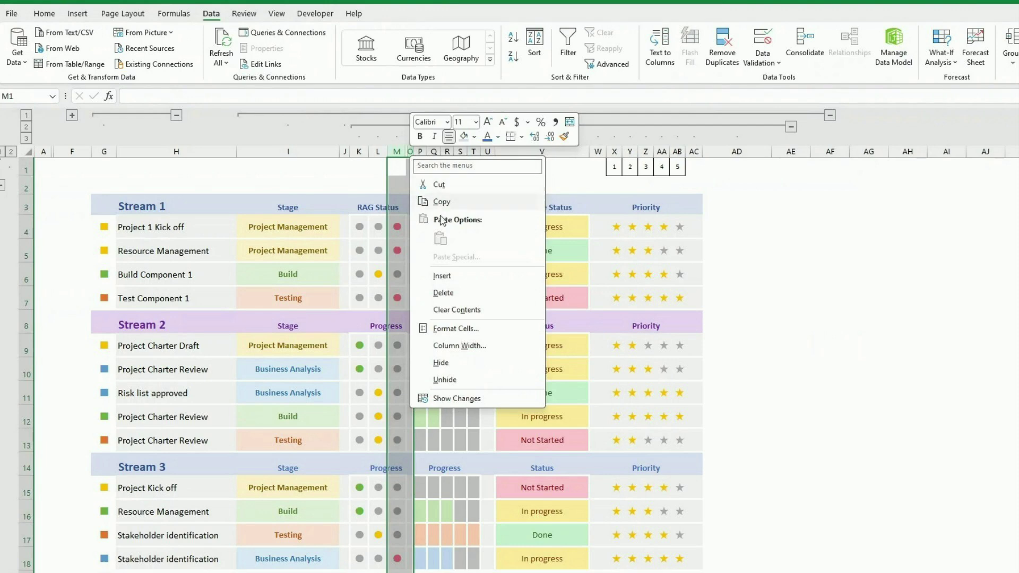
{"action": "left_click", "coordinate": [445, 380]}
{"action": "left_click", "coordinate": [450, 369]}
{"action": "left_click_drag", "start_coordinate": [358, 151], "coordinate": [397, 151]}
{"action": "right_click", "coordinate": [396, 153]}
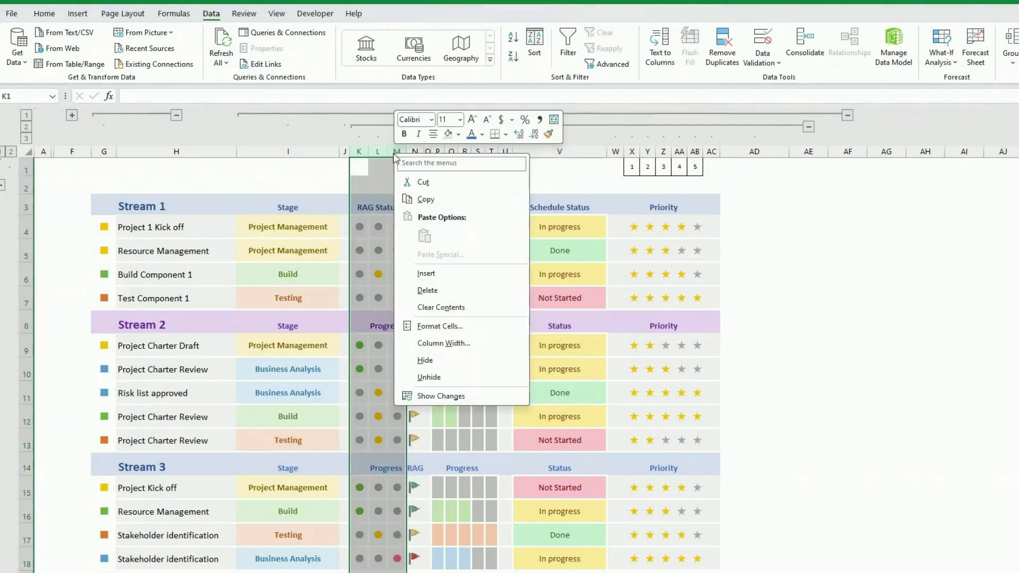
{"action": "left_click", "coordinate": [427, 361]}
{"action": "left_click", "coordinate": [438, 364]}
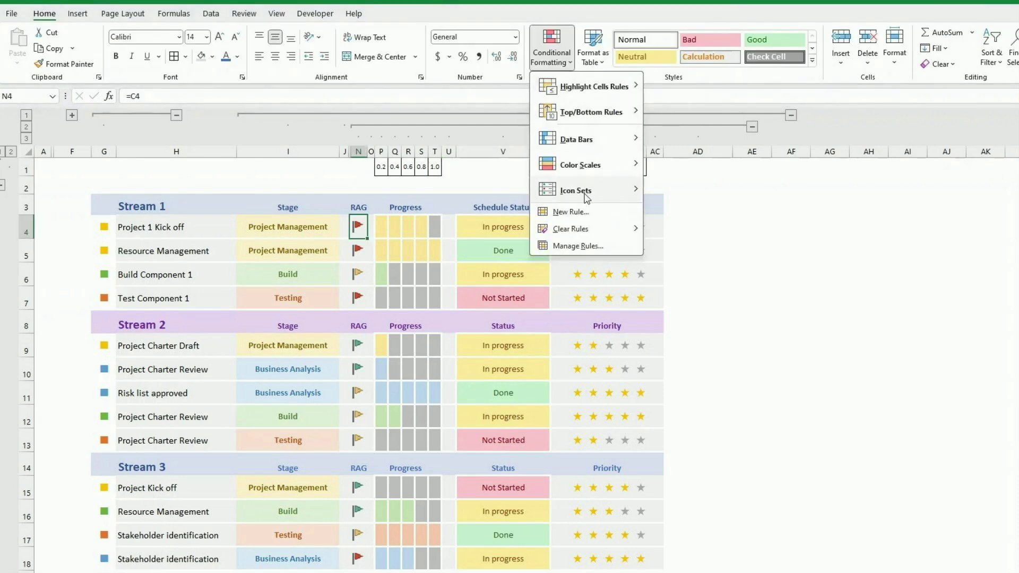
Step: Give the RAG cells a 3 Flags icon set: red at 3 or more, amber at 2, green below
{"action": "mouse_move", "coordinate": [586, 194]}
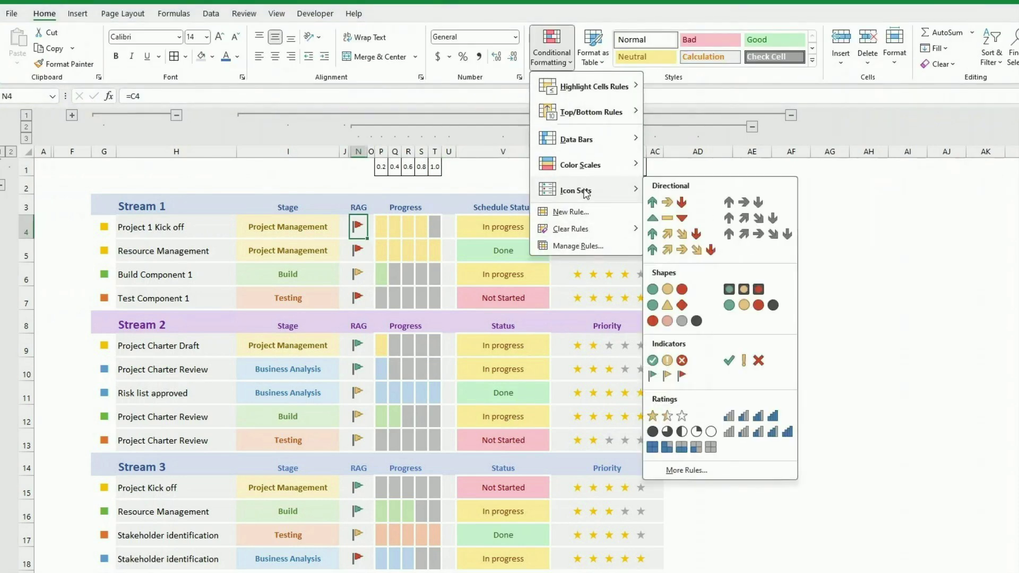
{"action": "left_click", "coordinate": [681, 375]}
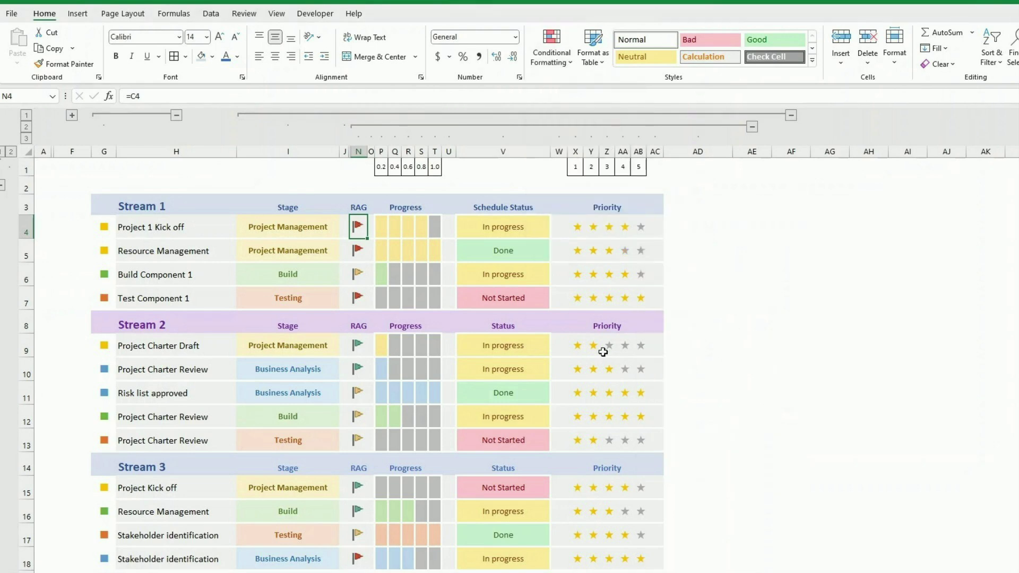
{"action": "left_click", "coordinate": [552, 53]}
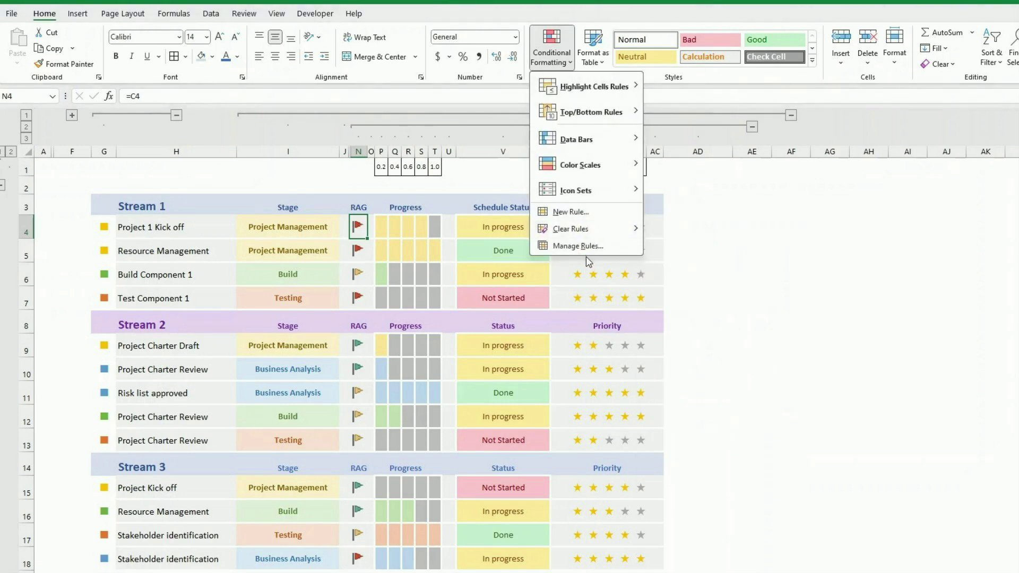
{"action": "left_click", "coordinate": [577, 246]}
{"action": "left_click", "coordinate": [217, 279]}
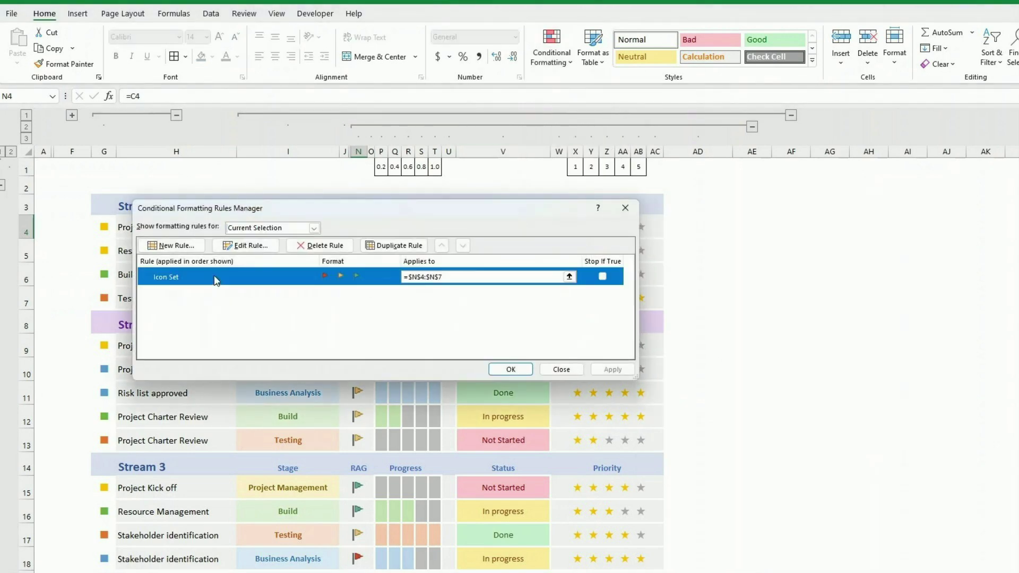
{"action": "left_click", "coordinate": [240, 249]}
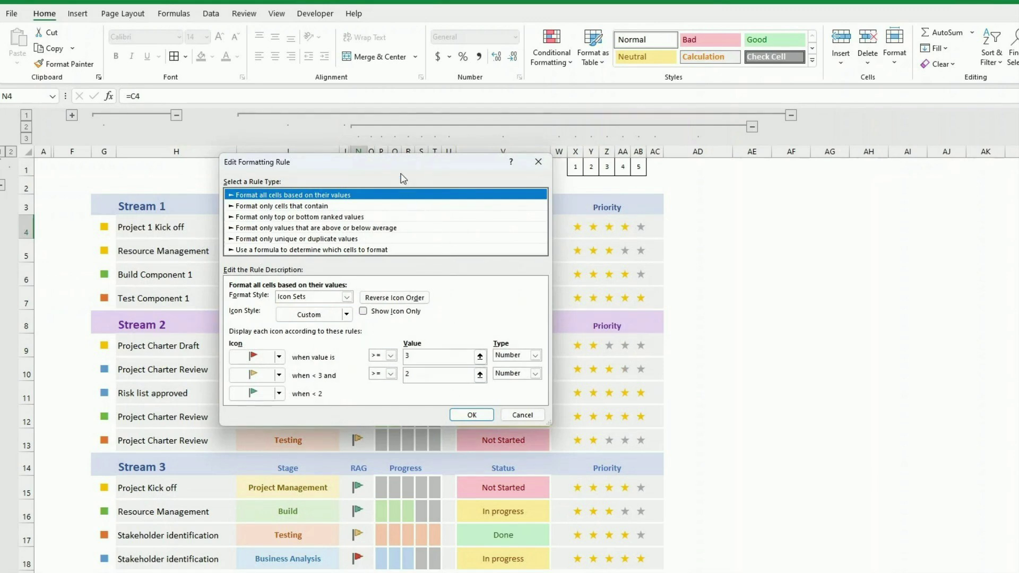
{"action": "left_click_drag", "start_coordinate": [402, 170], "coordinate": [694, 237]}
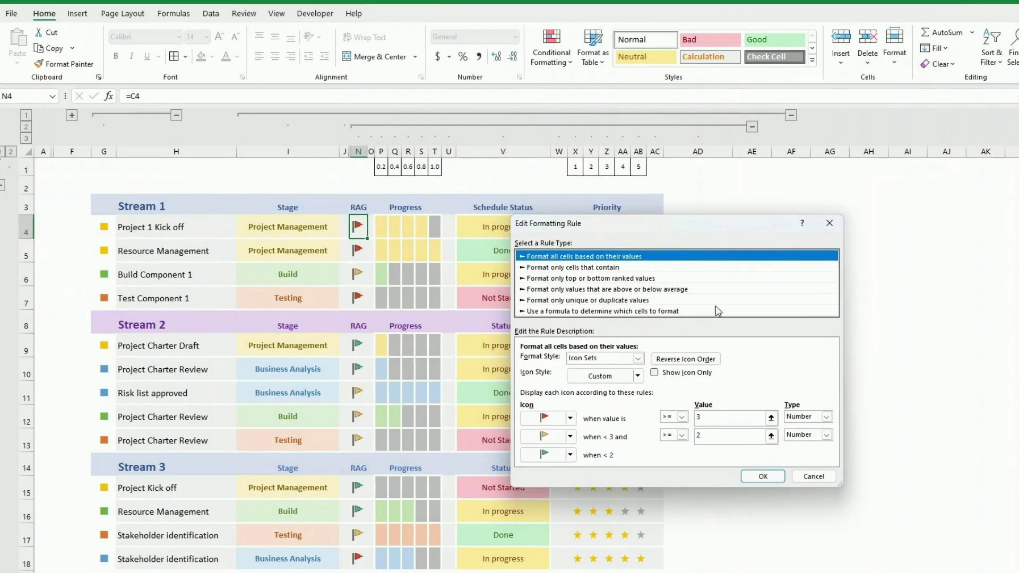
{"action": "left_click", "coordinate": [681, 417]}
{"action": "left_click", "coordinate": [674, 427]}
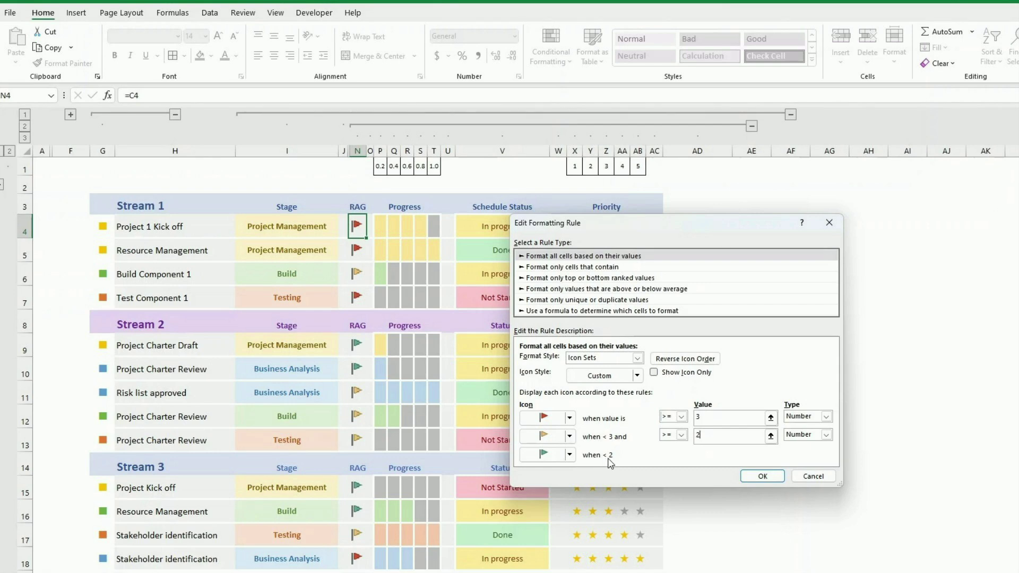
{"action": "left_click", "coordinate": [763, 476]}
{"action": "left_click", "coordinate": [575, 374]}
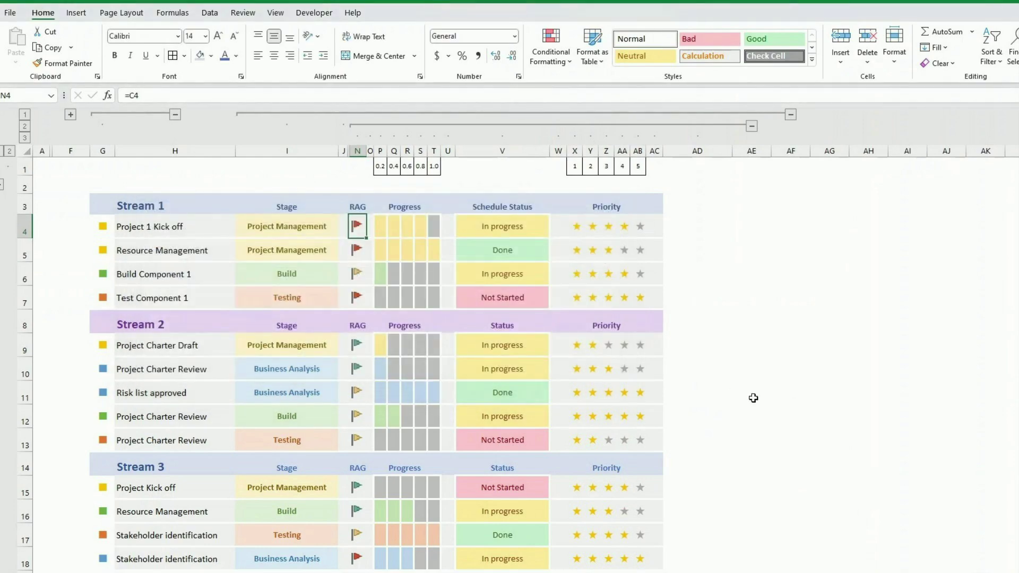
{"action": "left_click", "coordinate": [791, 393]}
{"action": "scroll", "coordinate": [91, 170], "scroll_direction": "down", "scroll_amount": 1}
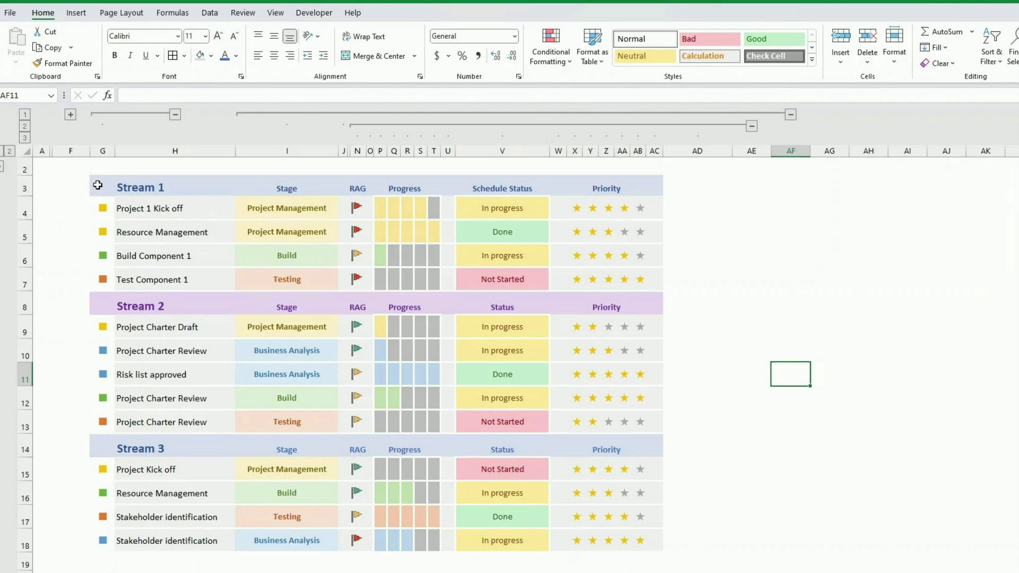
{"action": "left_click", "coordinate": [97, 184]}
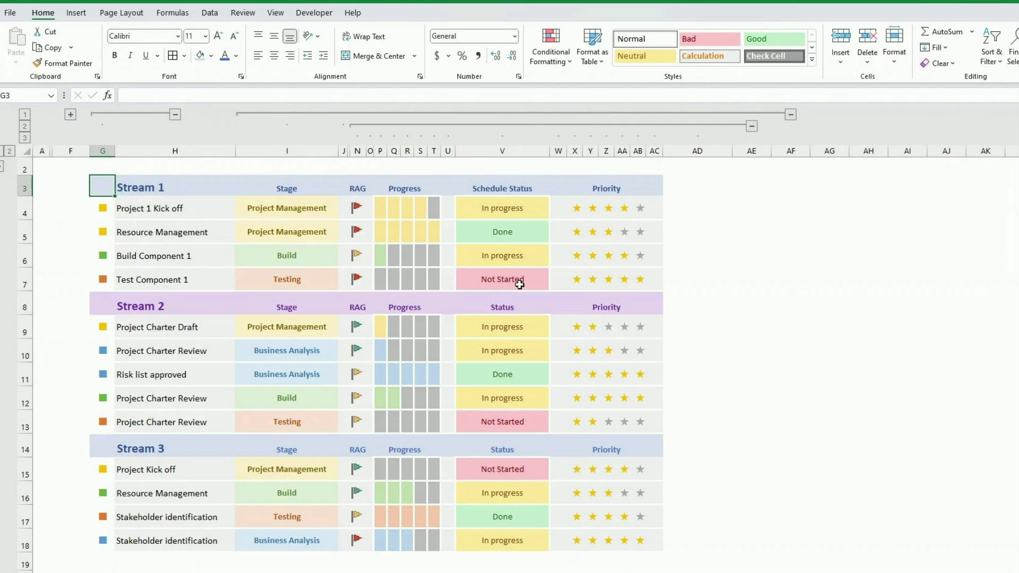
{"action": "left_click", "coordinate": [734, 303]}
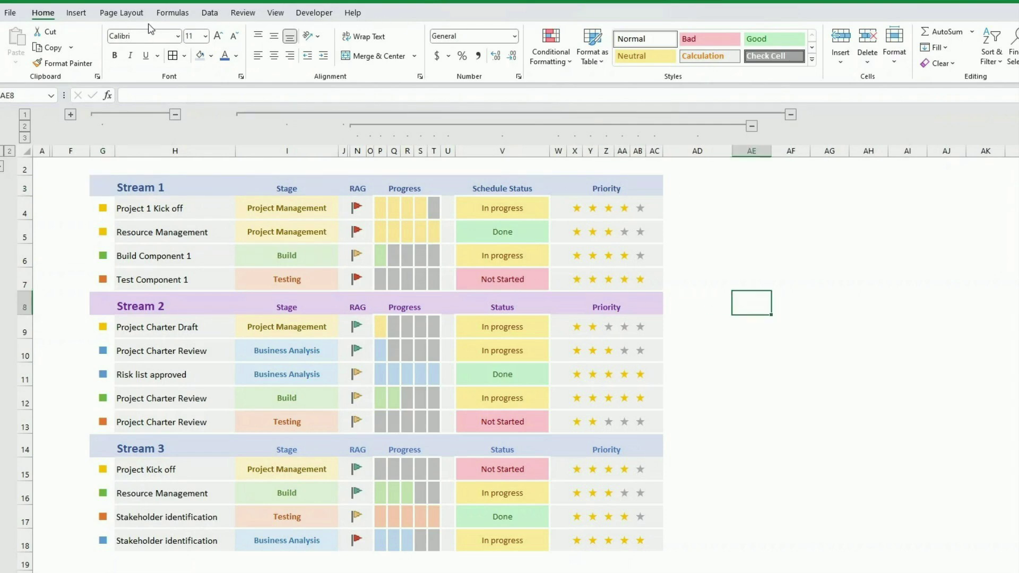